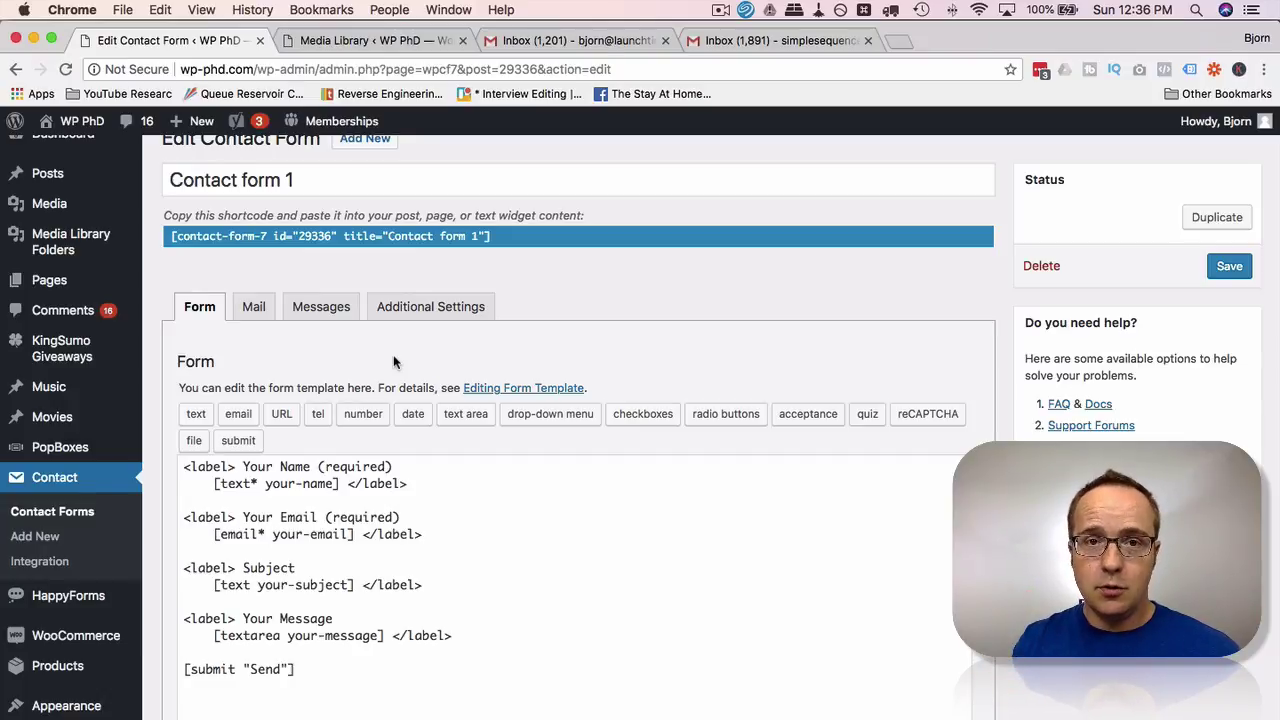
- Open Contact form 1's Mail tab and scroll past Message Body and File Attachments to Mail (2)
scroll(269, 373, down, 1)
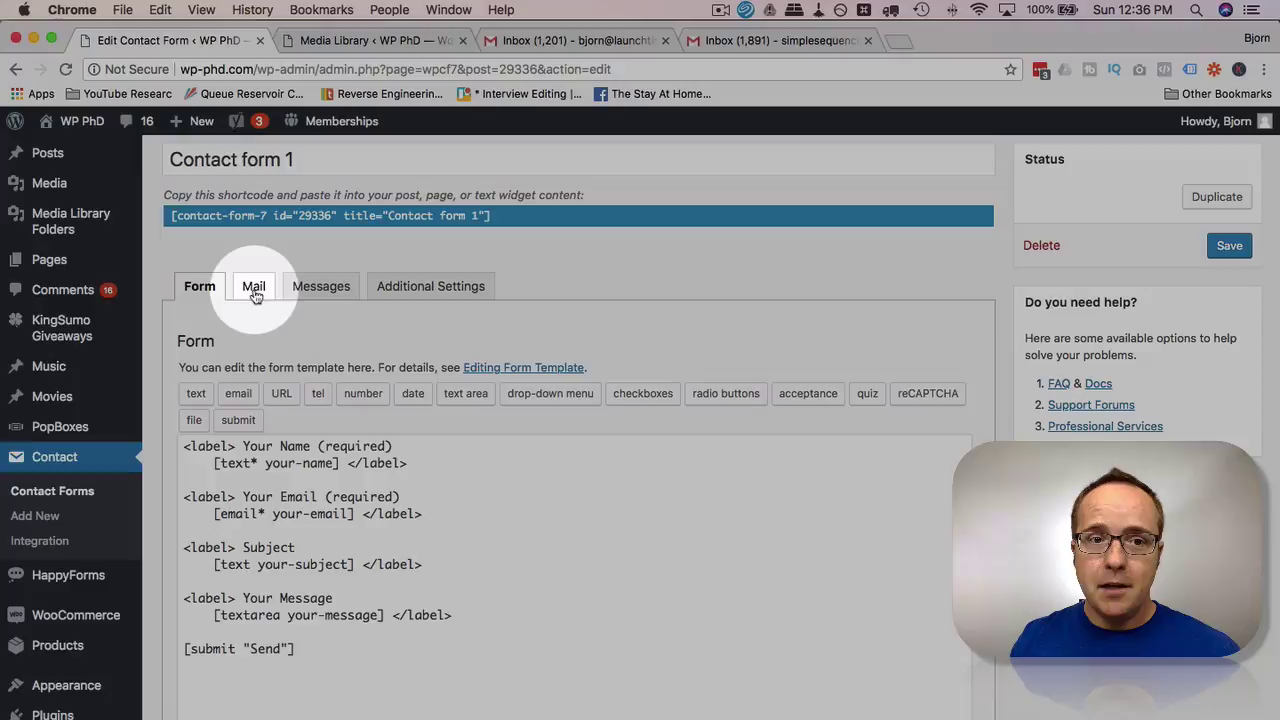
click(254, 288)
scroll(229, 400, down, 4)
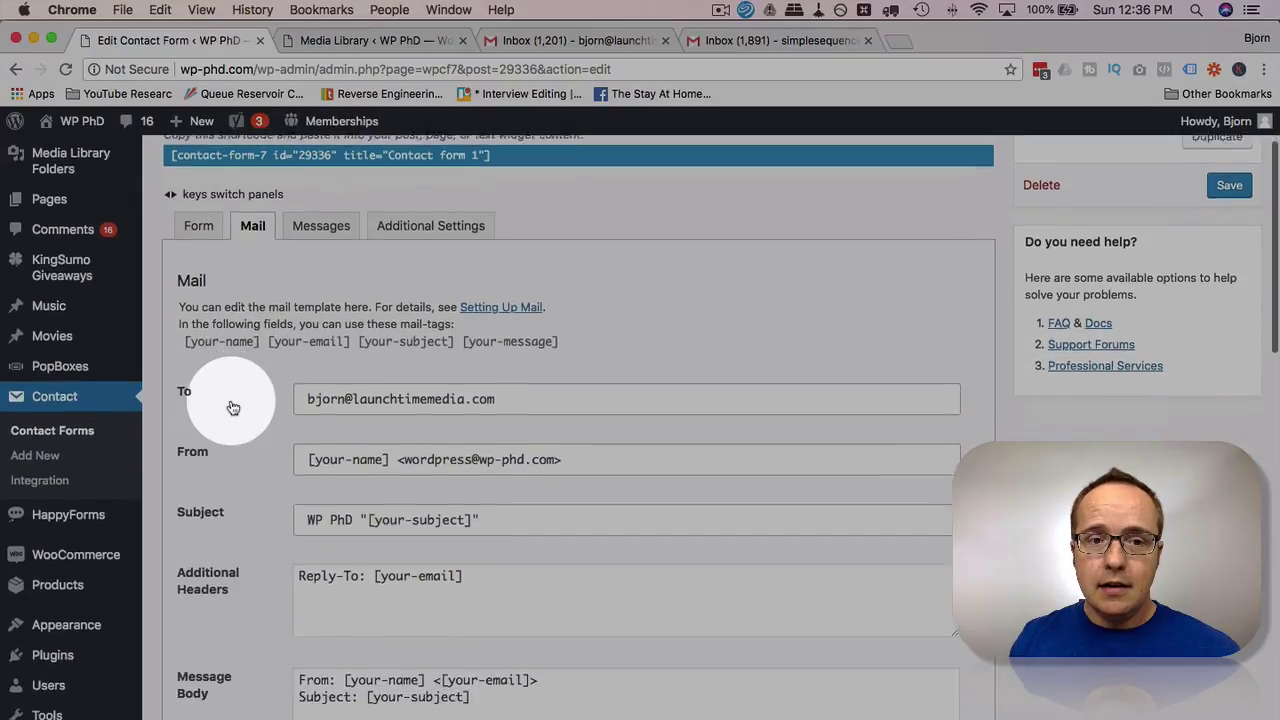
scroll(230, 405, down, 3)
scroll(240, 405, up, 5)
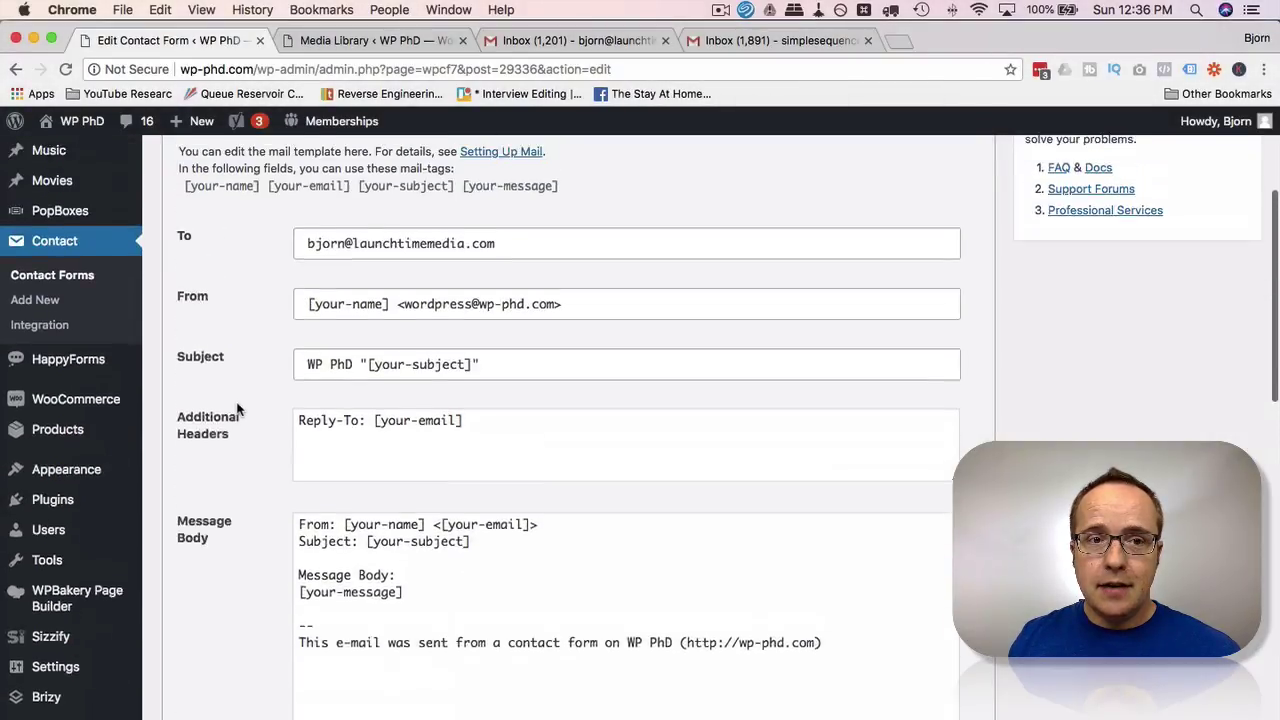
scroll(285, 347, down, 1)
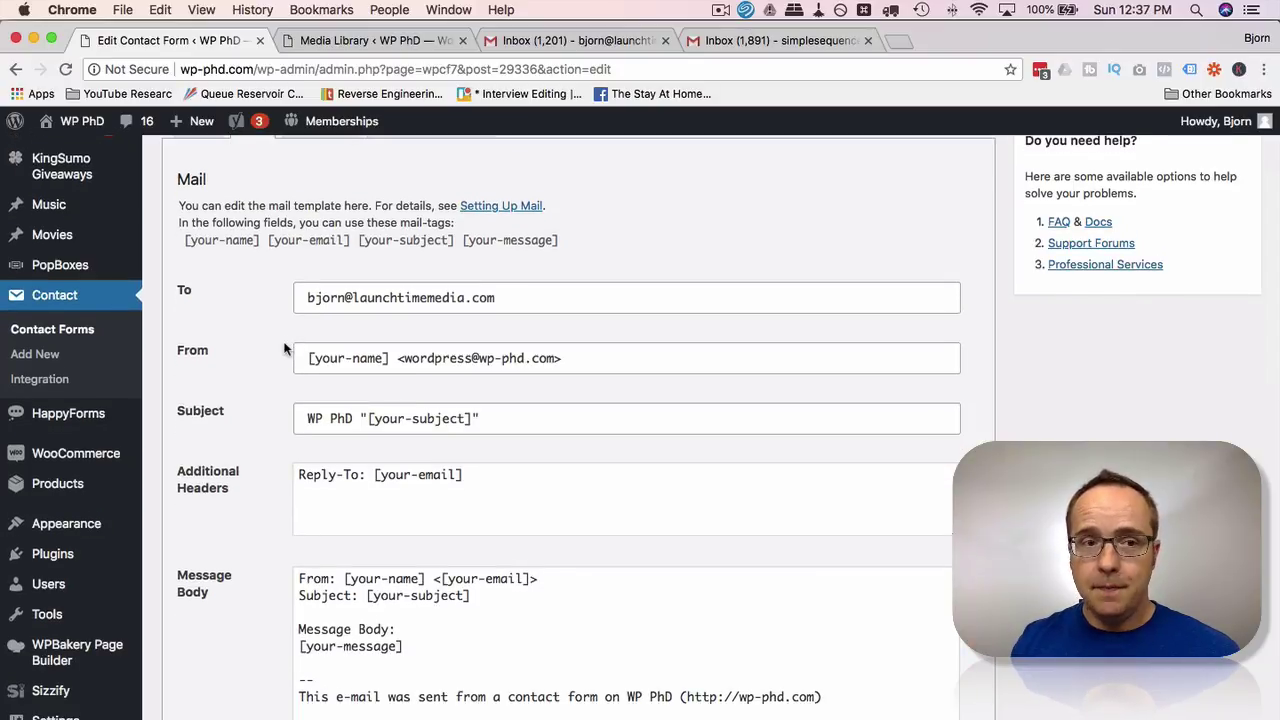
scroll(285, 348, down, 1)
drag(496, 279, 289, 278)
scroll(280, 295, down, 3)
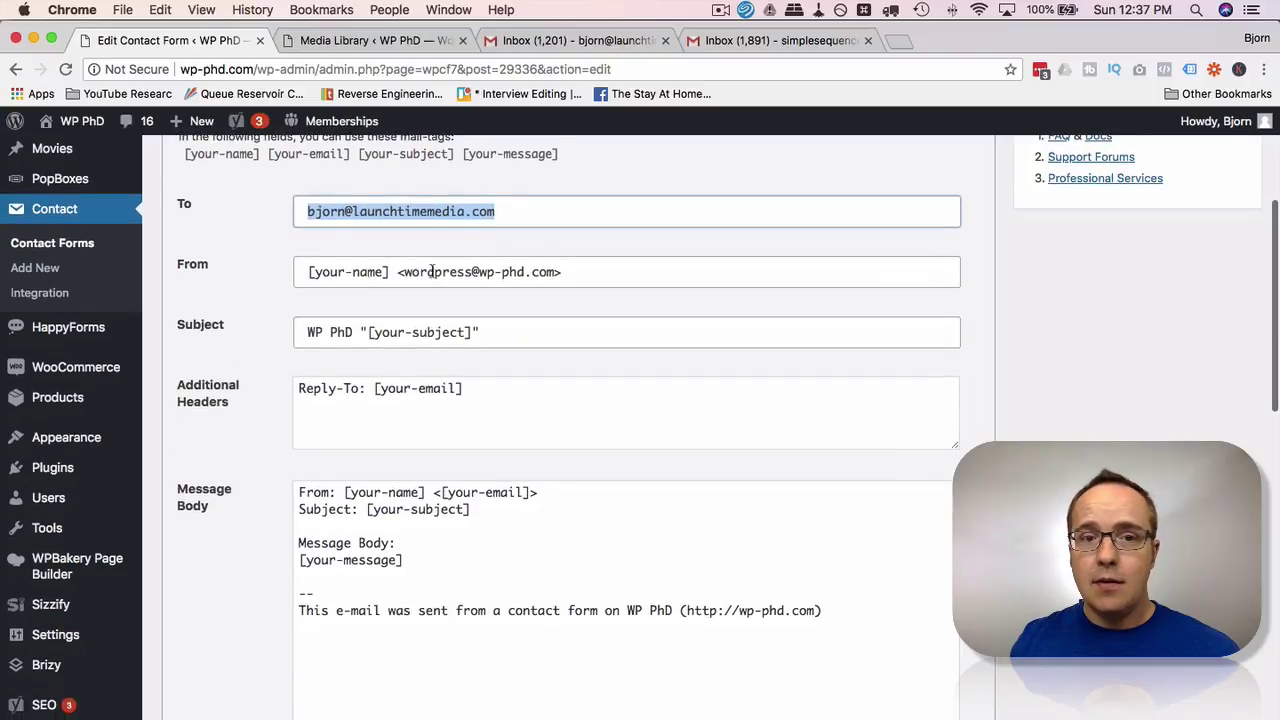
scroll(406, 329, down, 4)
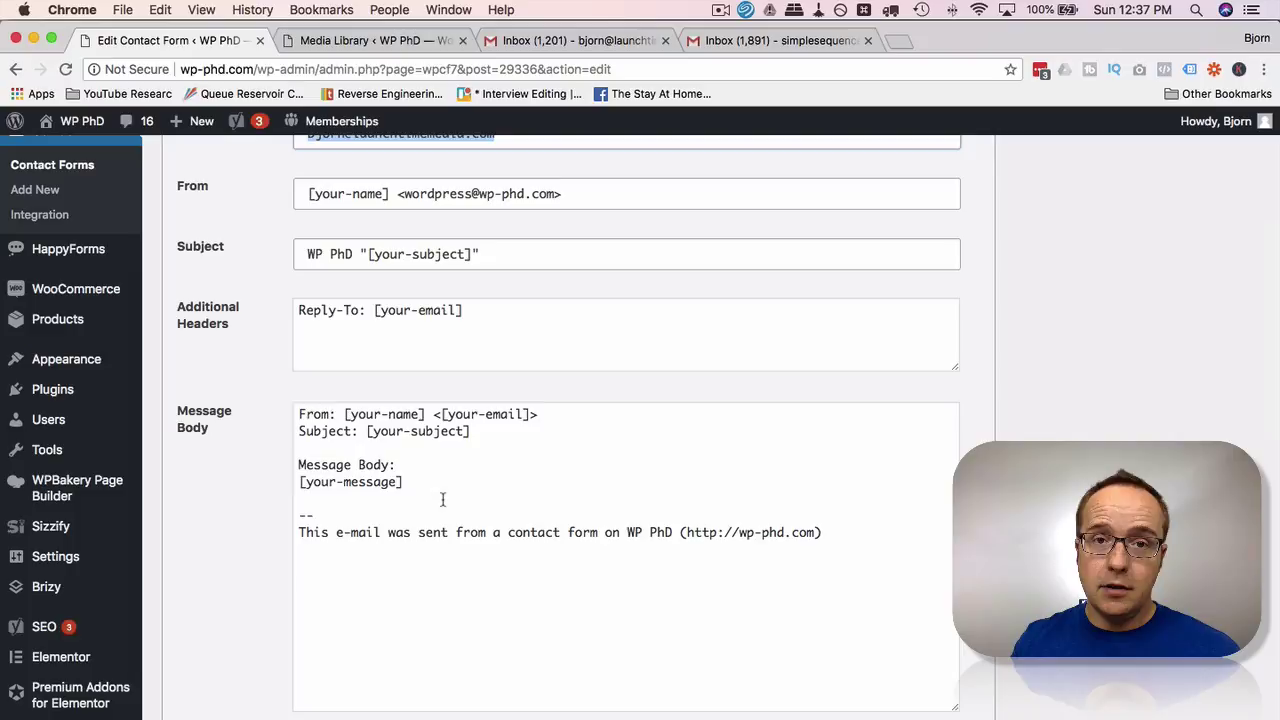
scroll(258, 523, down, 12)
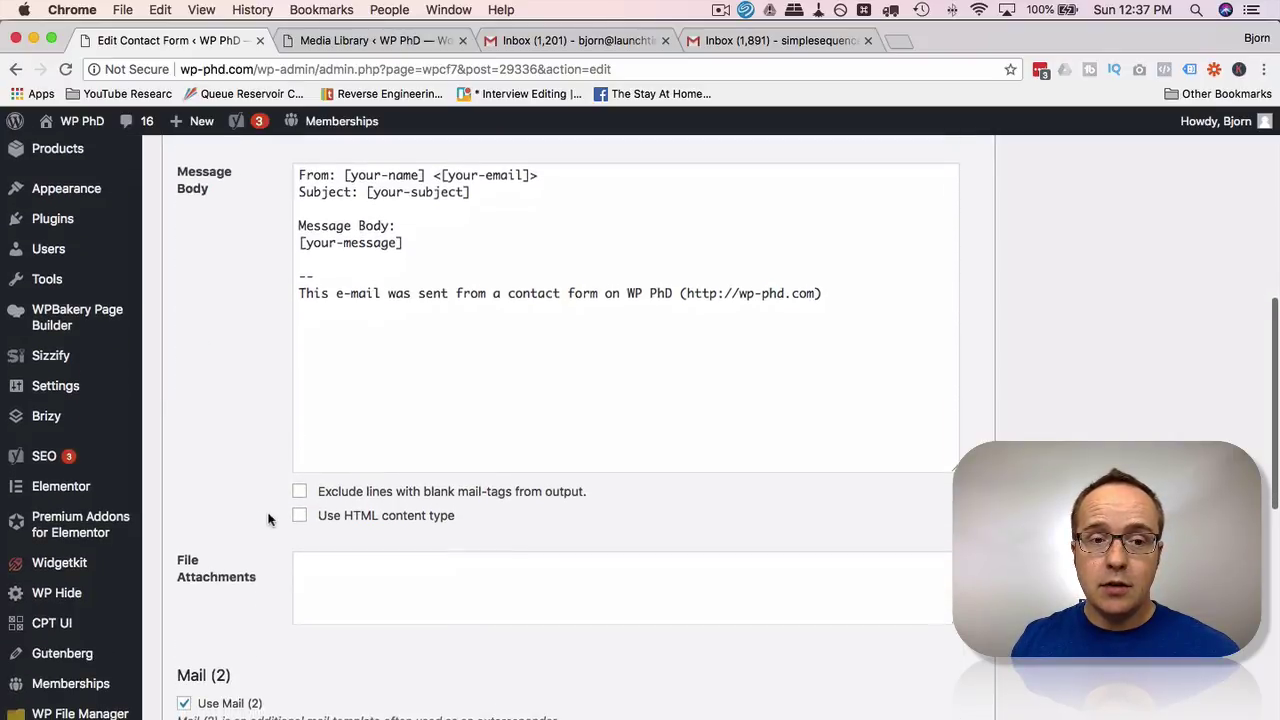
scroll(276, 510, down, 4)
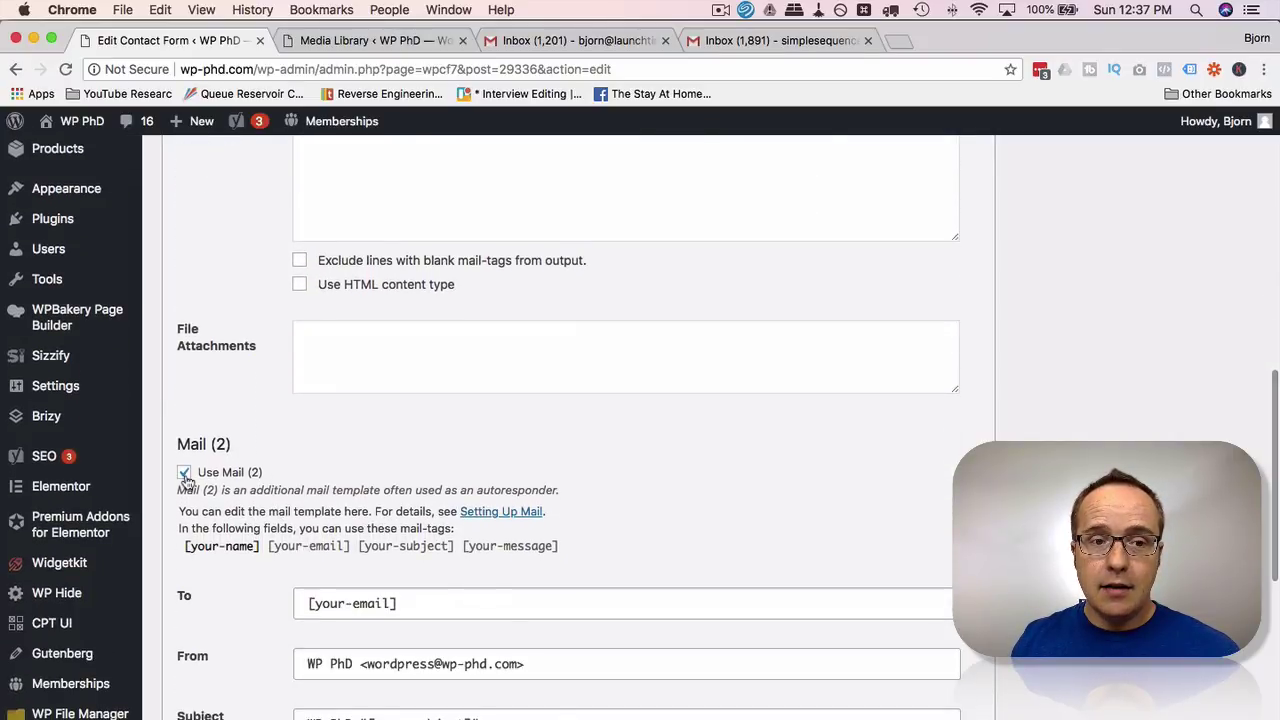
click(184, 477)
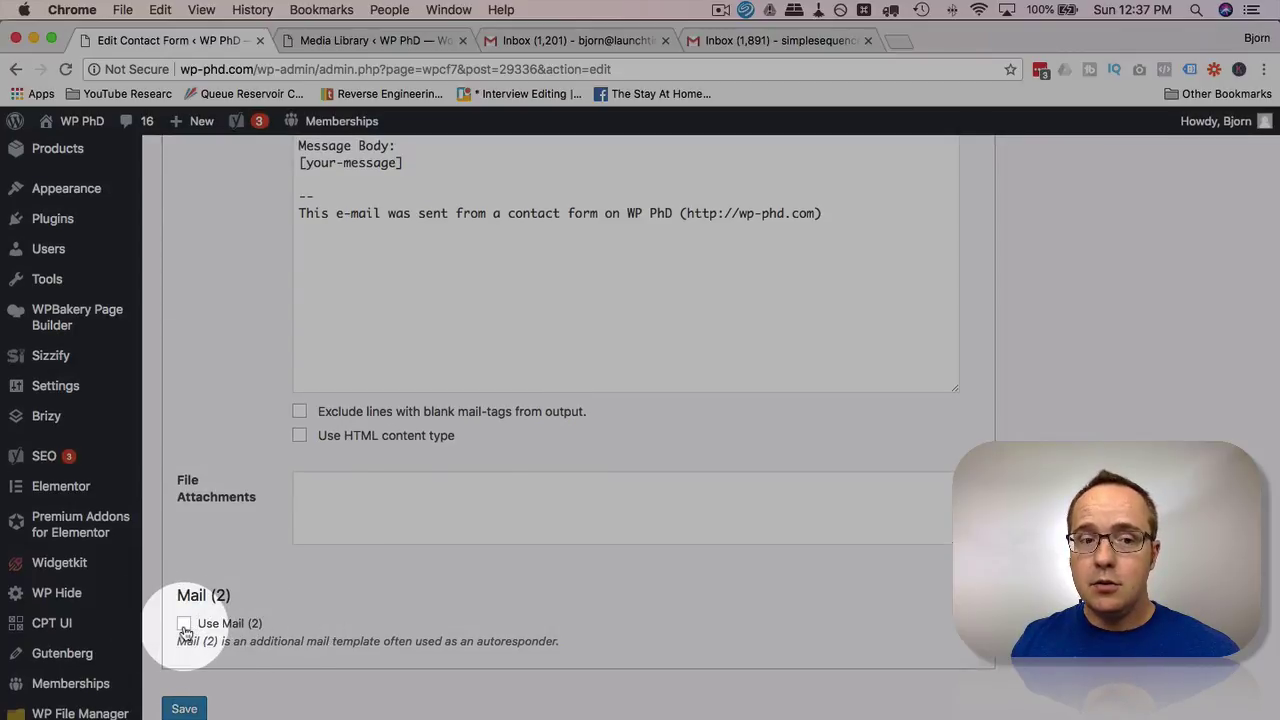
click(184, 624)
scroll(192, 630, down, 5)
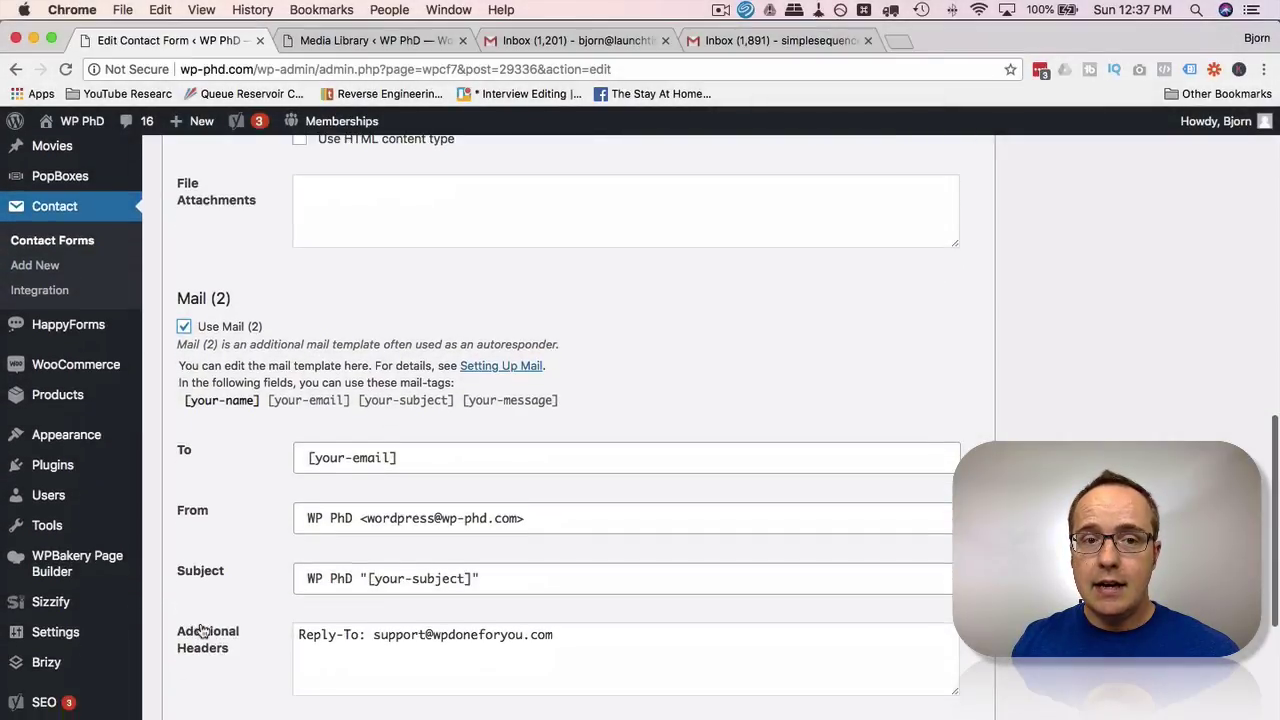
scroll(200, 630, down, 2)
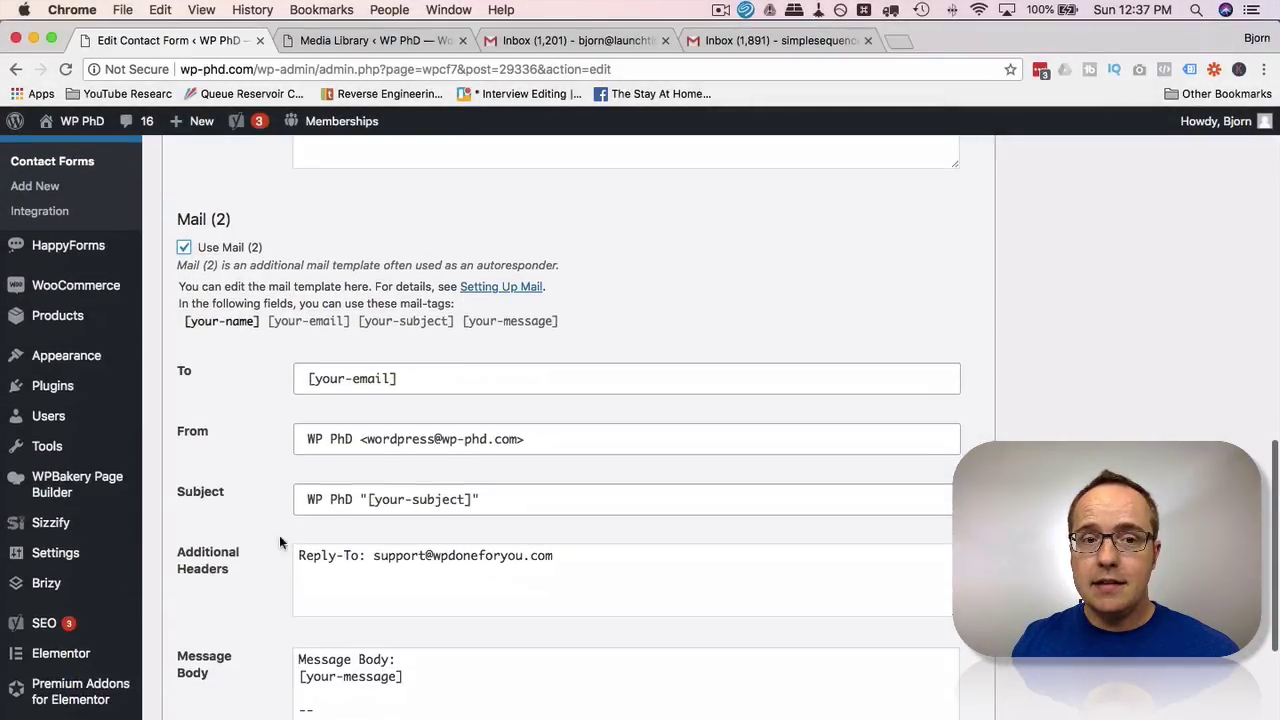
triple_click(419, 386)
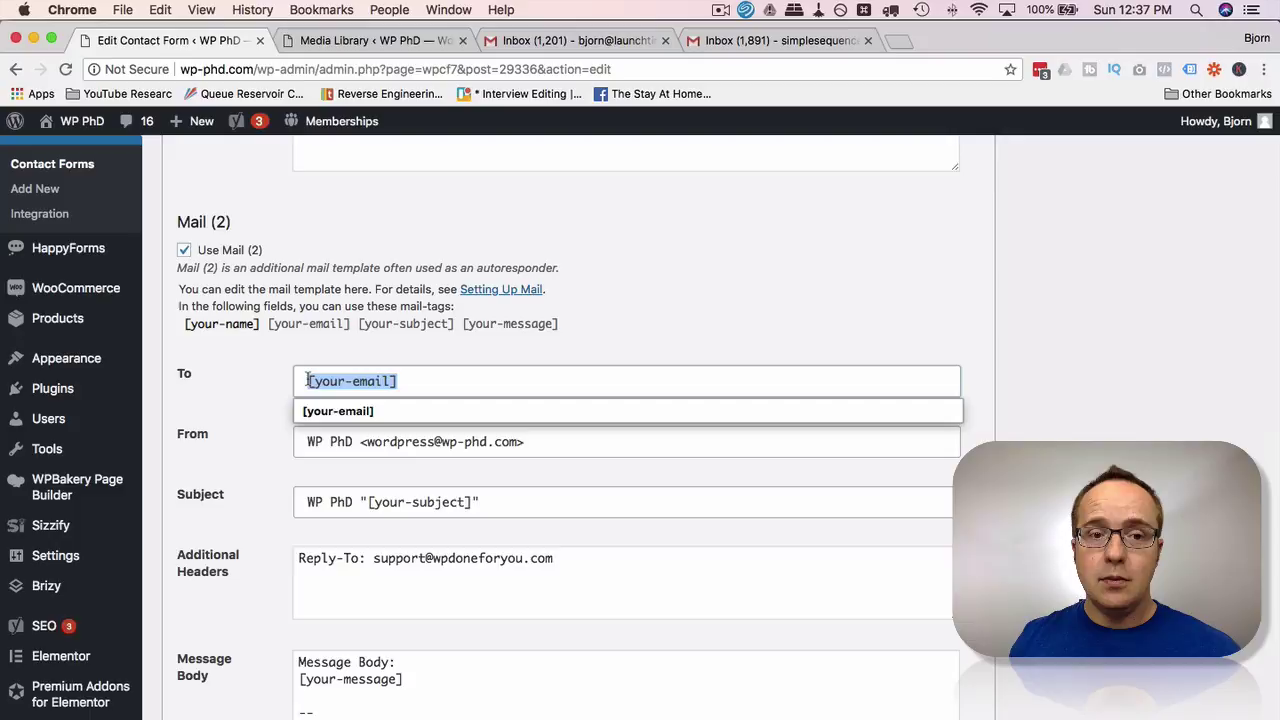
scroll(256, 393, up, 1)
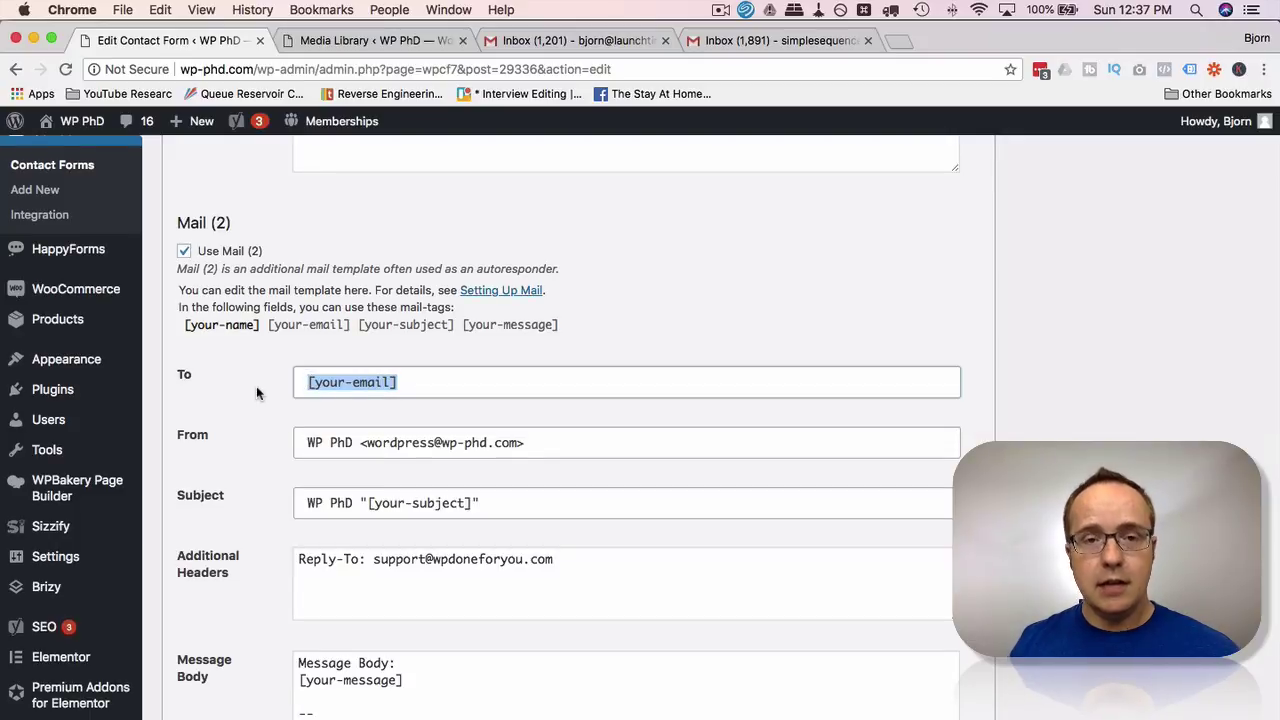
scroll(256, 393, down, 3)
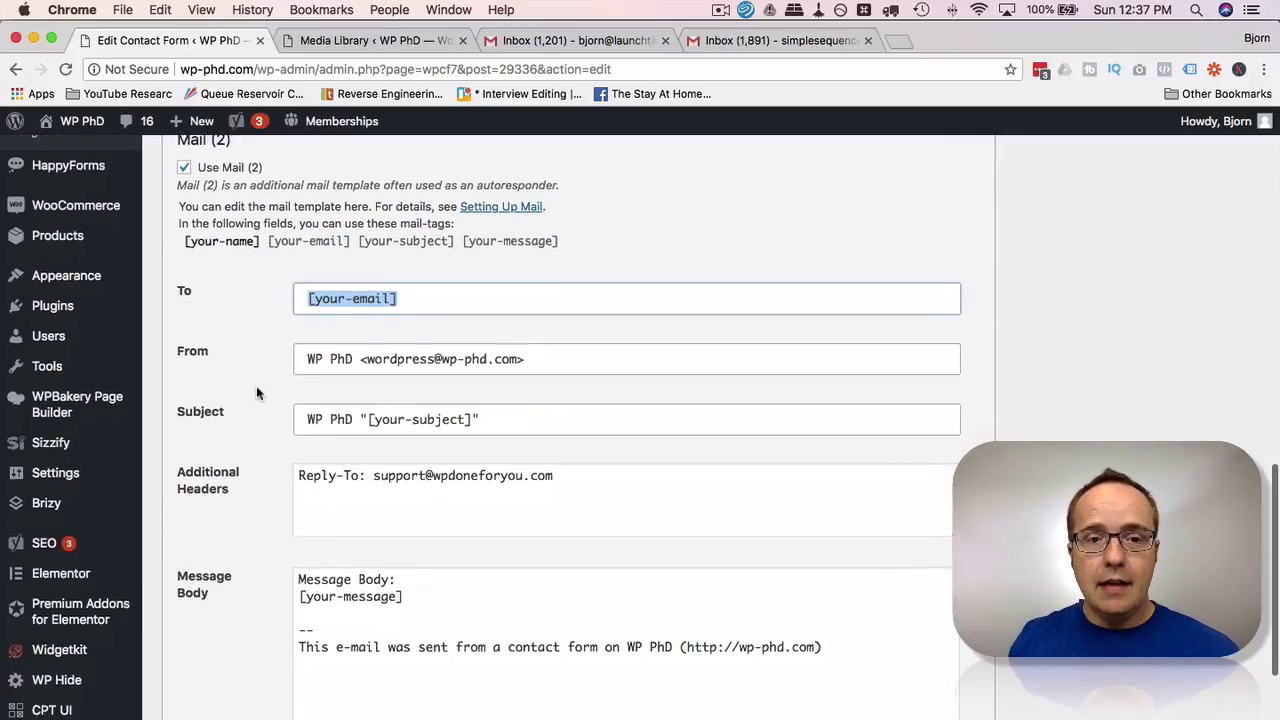
scroll(420, 617, down, 1)
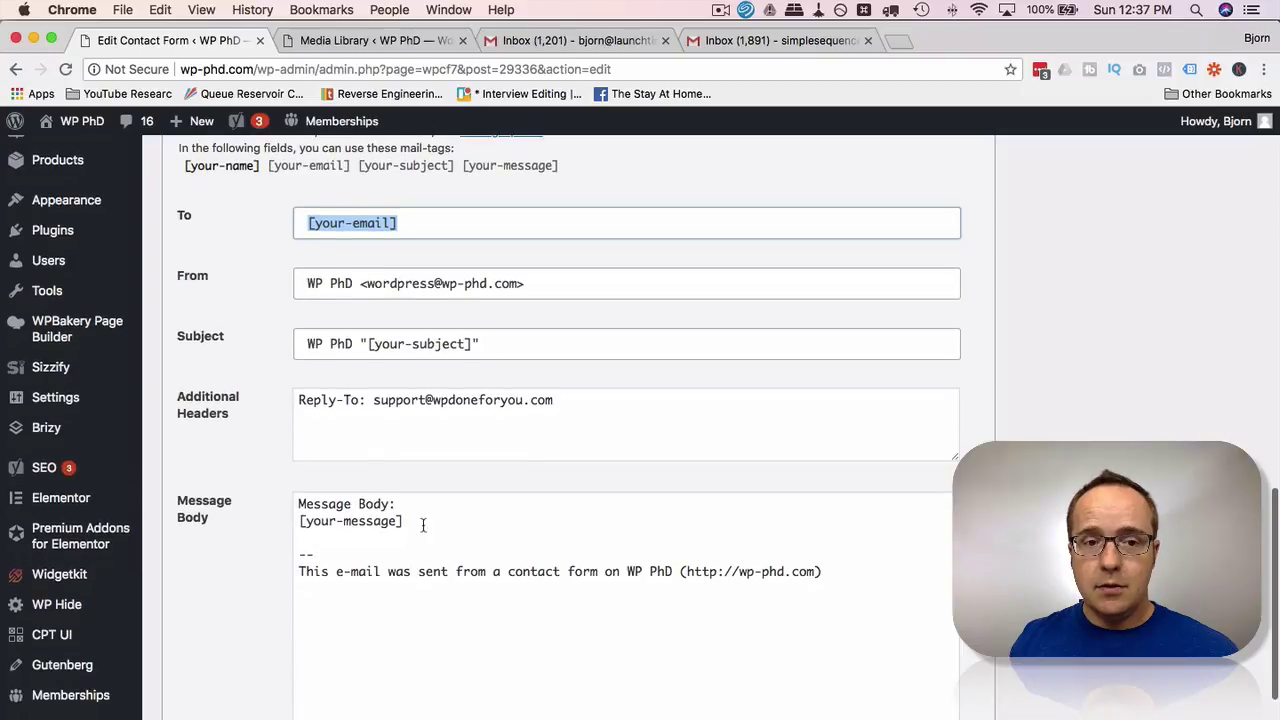
- Add 'Thanks for asking for the PDF, it is attached below.' above the Mail (2) footer
click(494, 557)
key(Return)
key(Return)
key(Up)
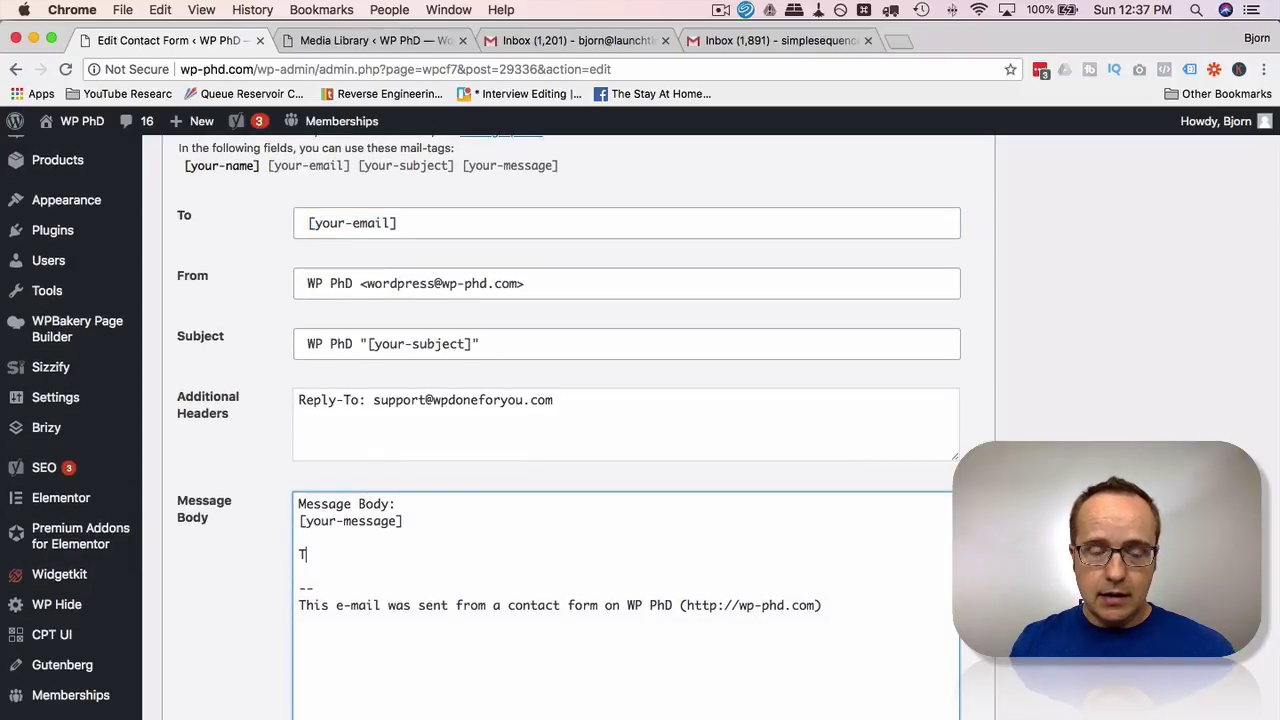
text(Thanks for asking f)
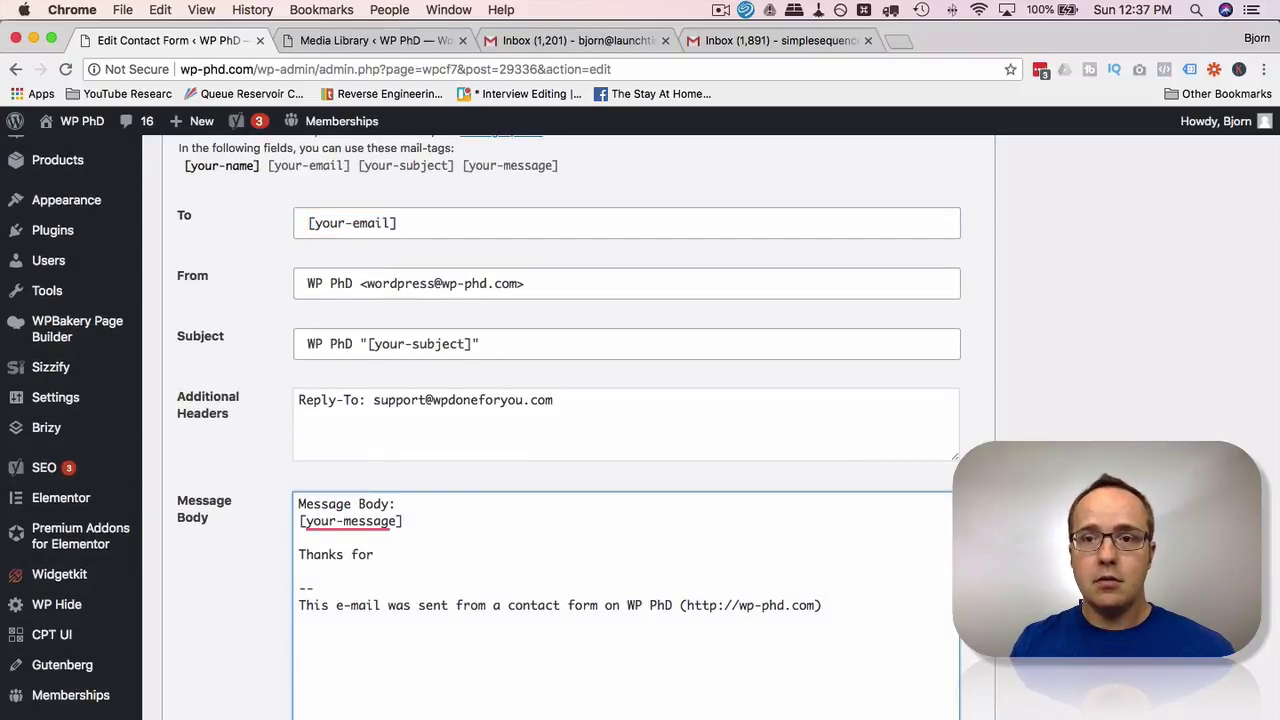
text(or the PDF)
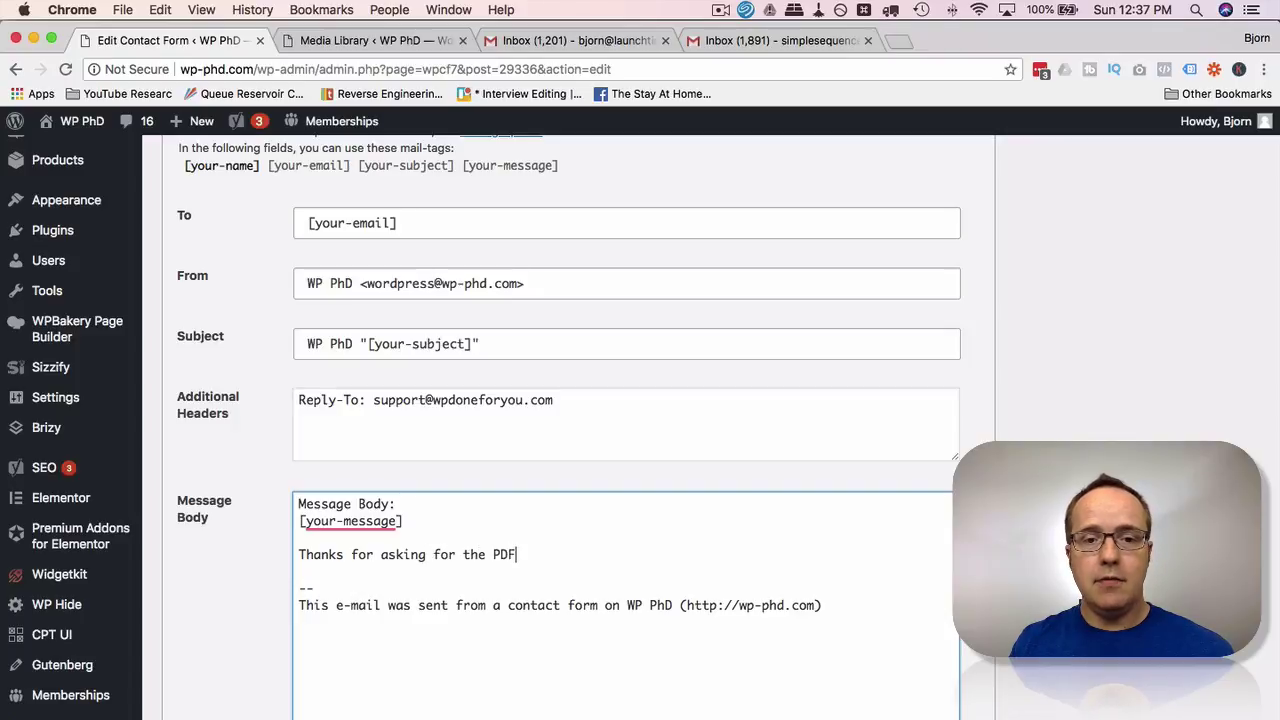
text(, it is attache)
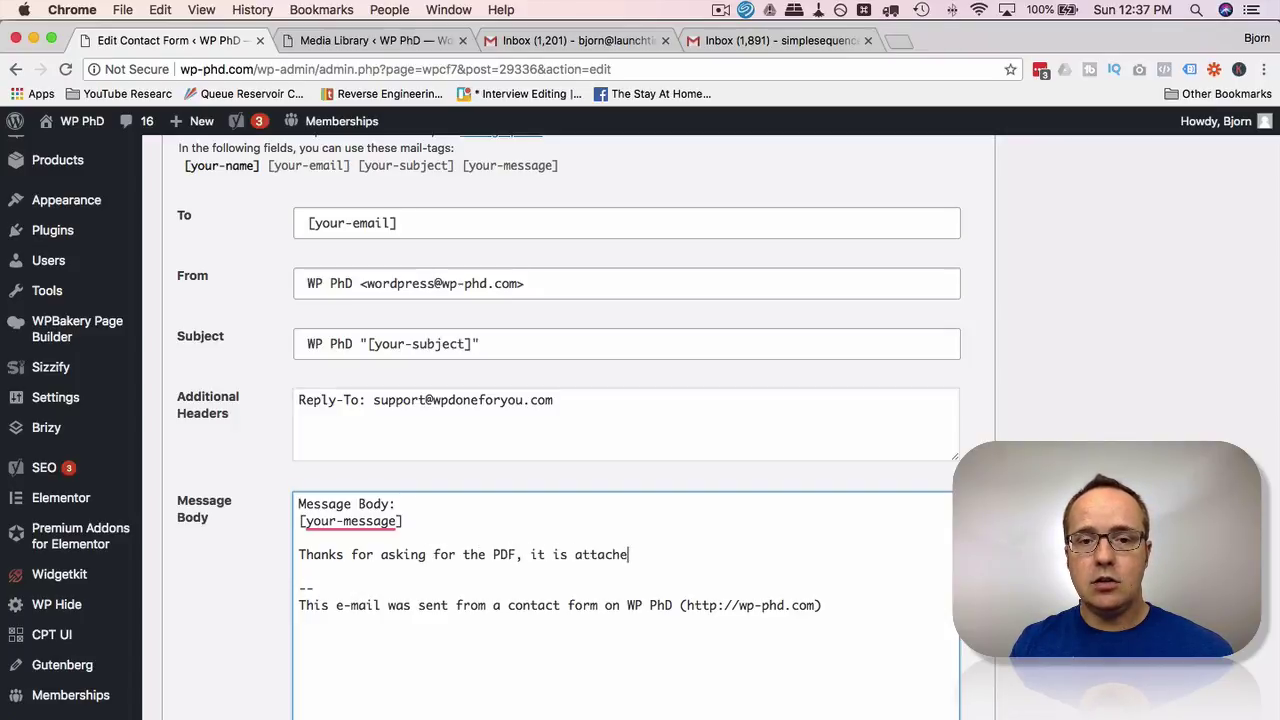
text(d below.)
scroll(240, 625, up, 10)
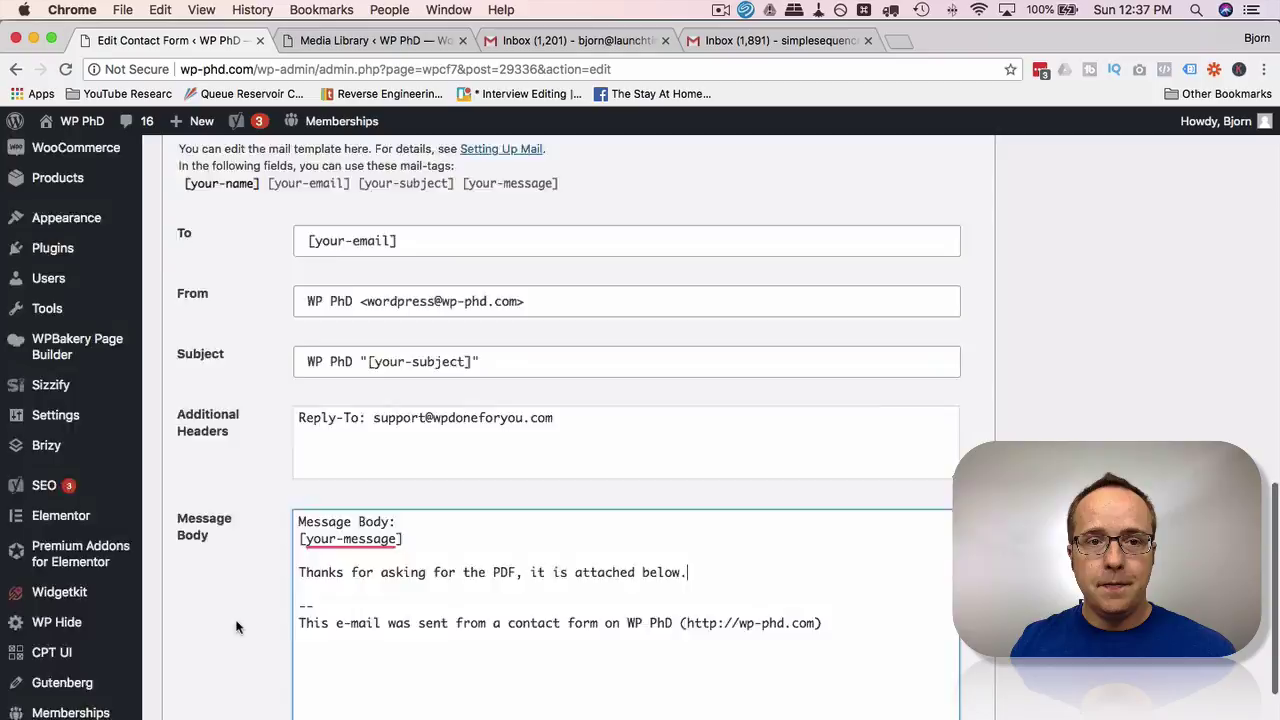
- Clear stray text below [your-message] and copy the [your-name] tag from the From line
scroll(237, 625, up, 3)
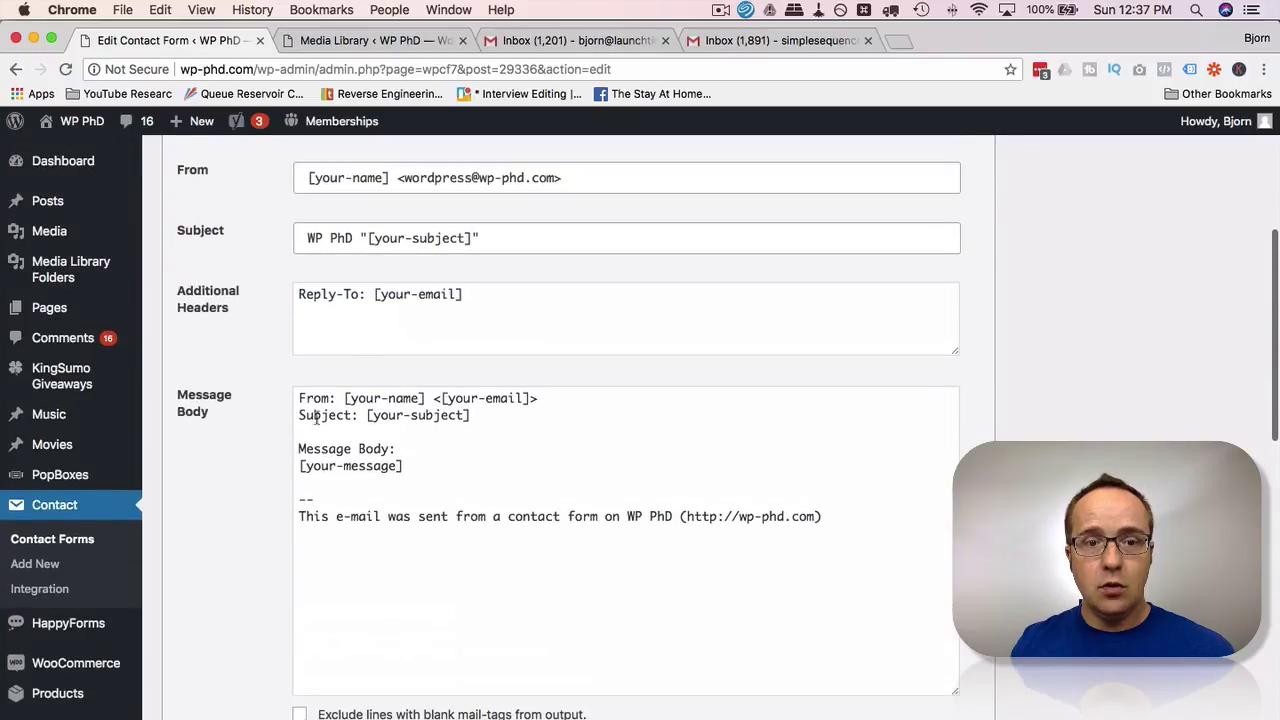
click(459, 468)
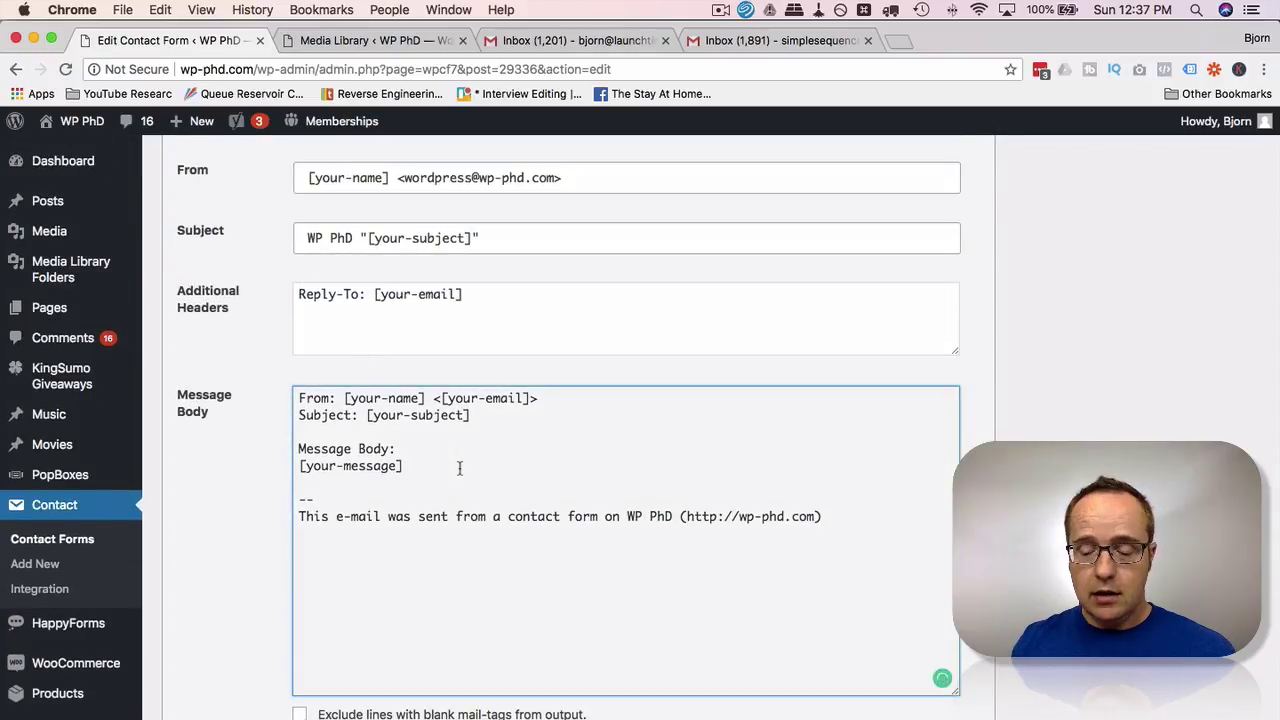
key(Return)
key(Return)
text(Bo)
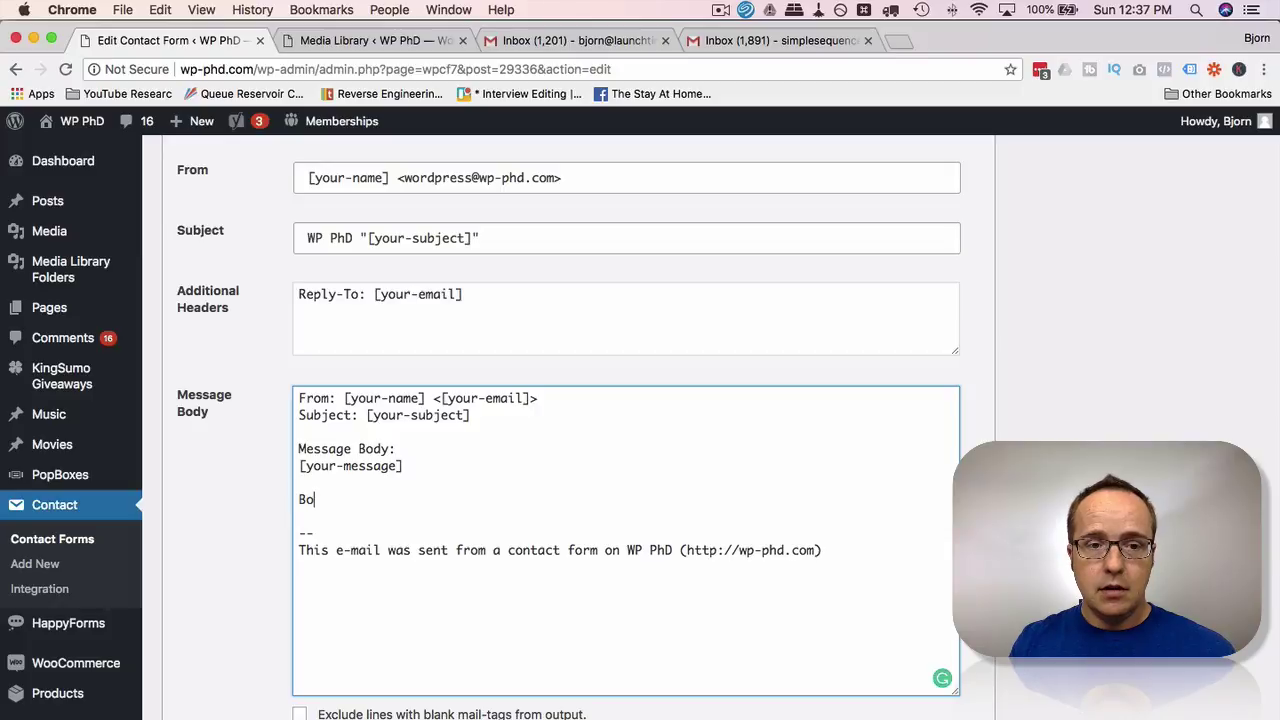
key(BackSpace)
key(BackSpace)
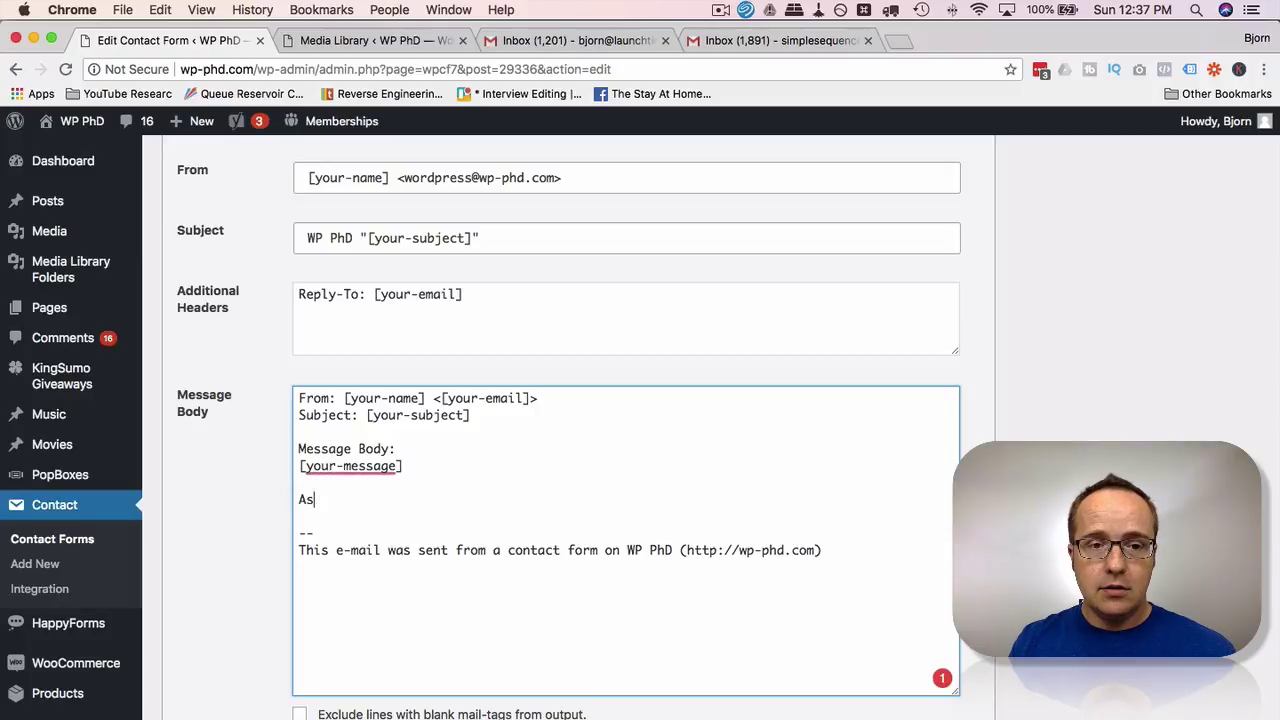
key(BackSpace)
key(BackSpace)
drag(434, 398, 344, 398)
key(super+c)
- Paste [your-name] below [your-message] and follow it with 'was sent PDF.'
click(346, 499)
key(super+v)
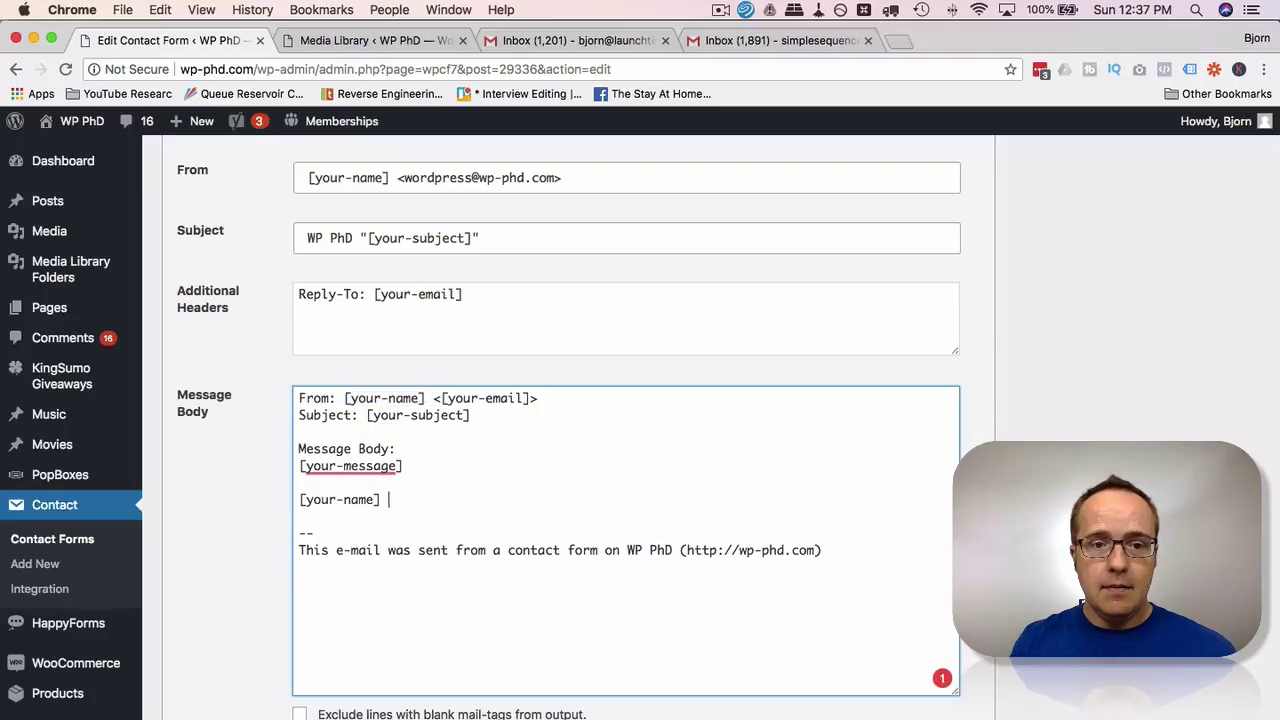
text(asked for)
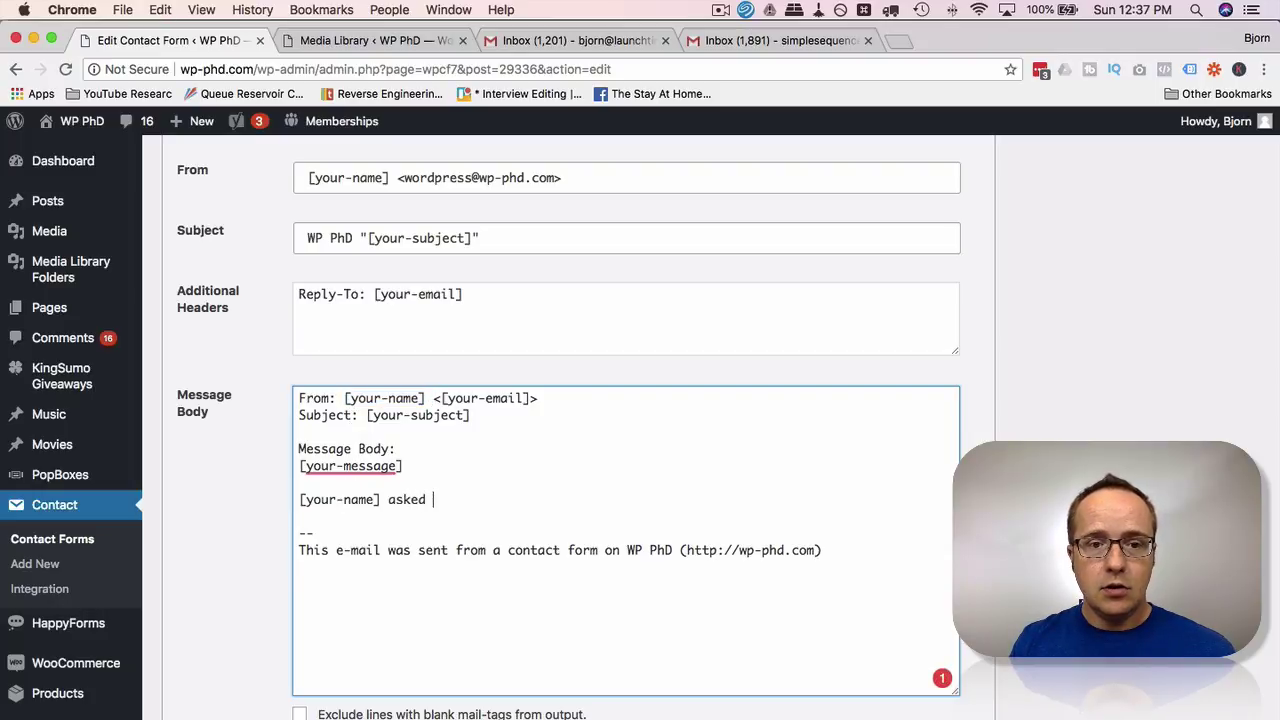
key(BackSpace)
key(BackSpace)
key(BackSpace)
key(BackSpace)
key(BackSpace)
key(BackSpace)
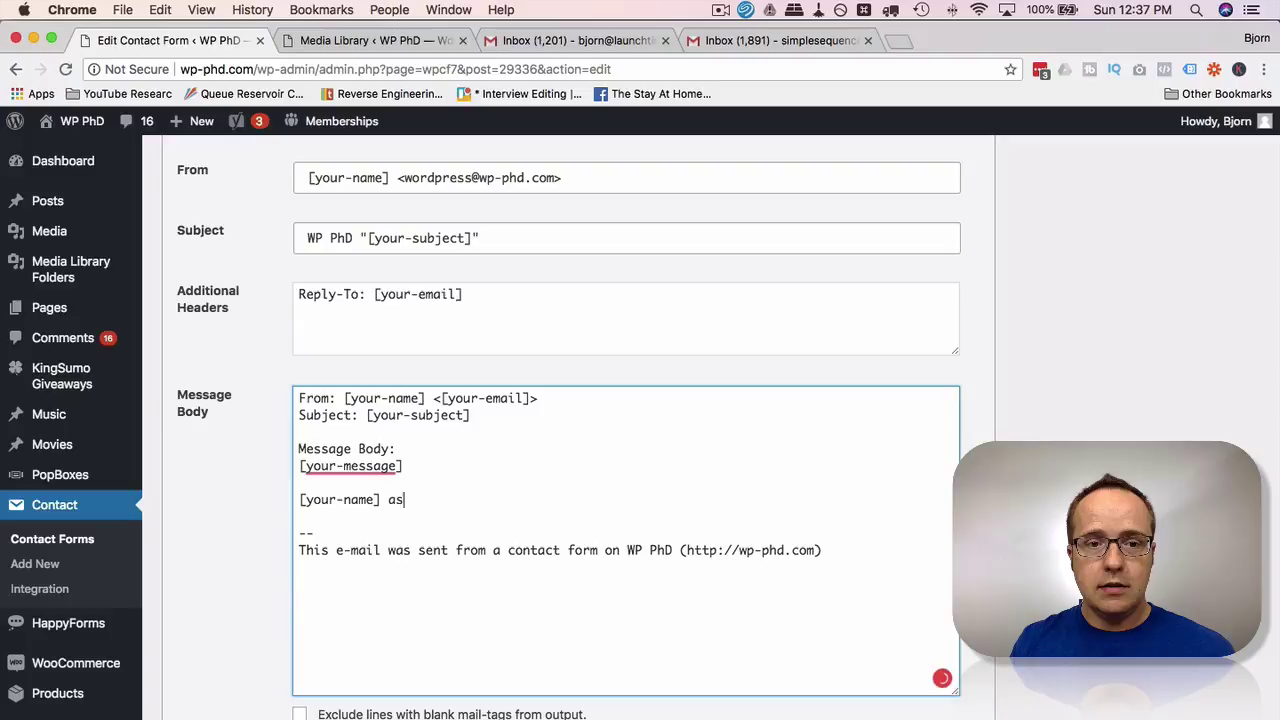
text(was )
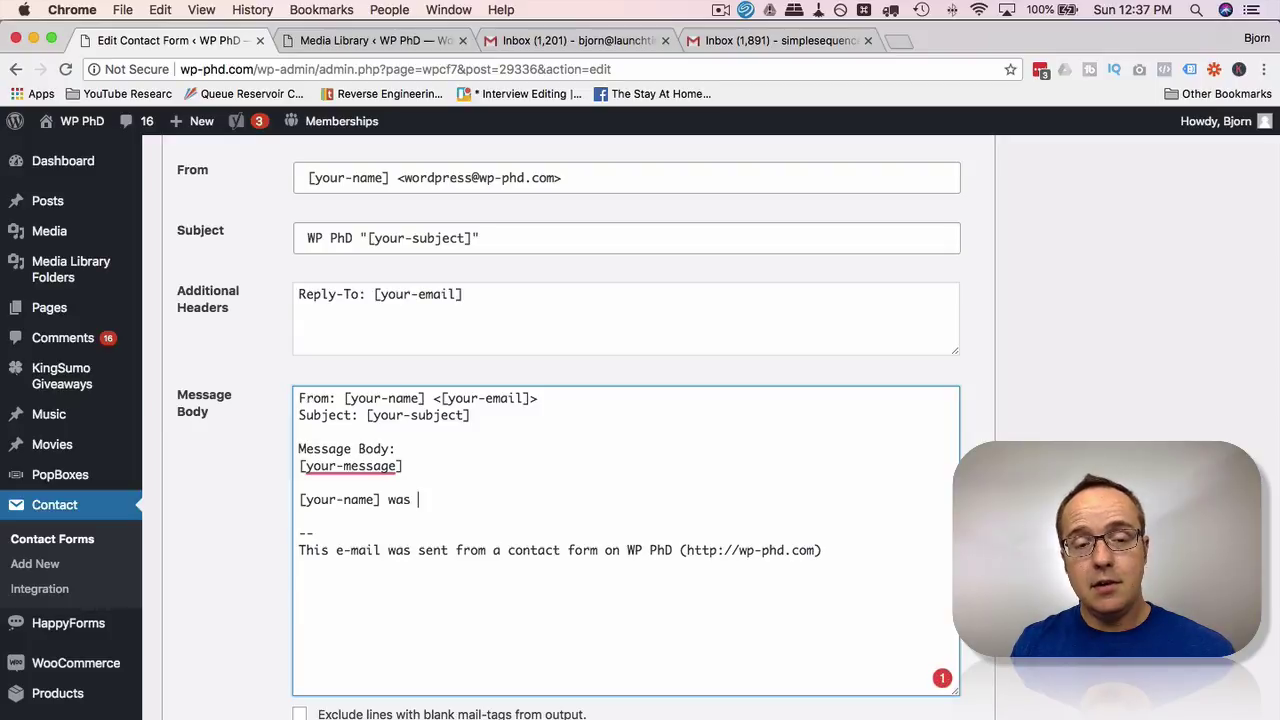
text(sent )
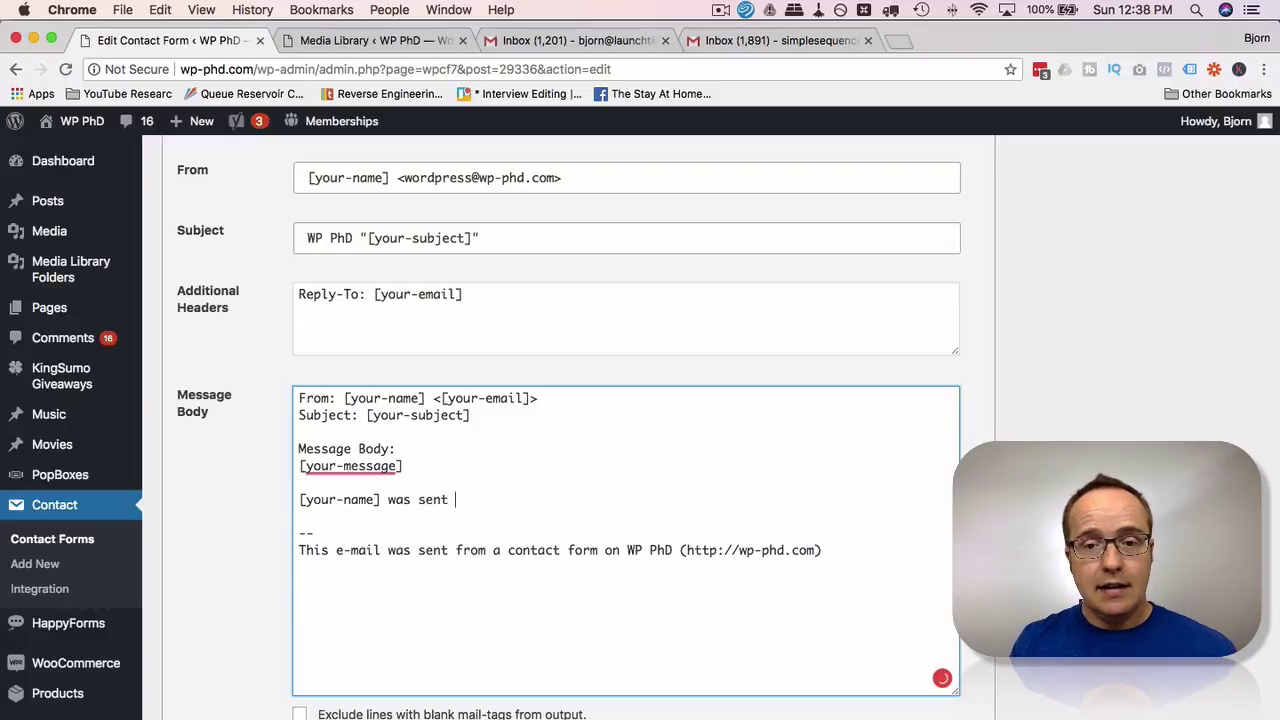
text(PDF.)
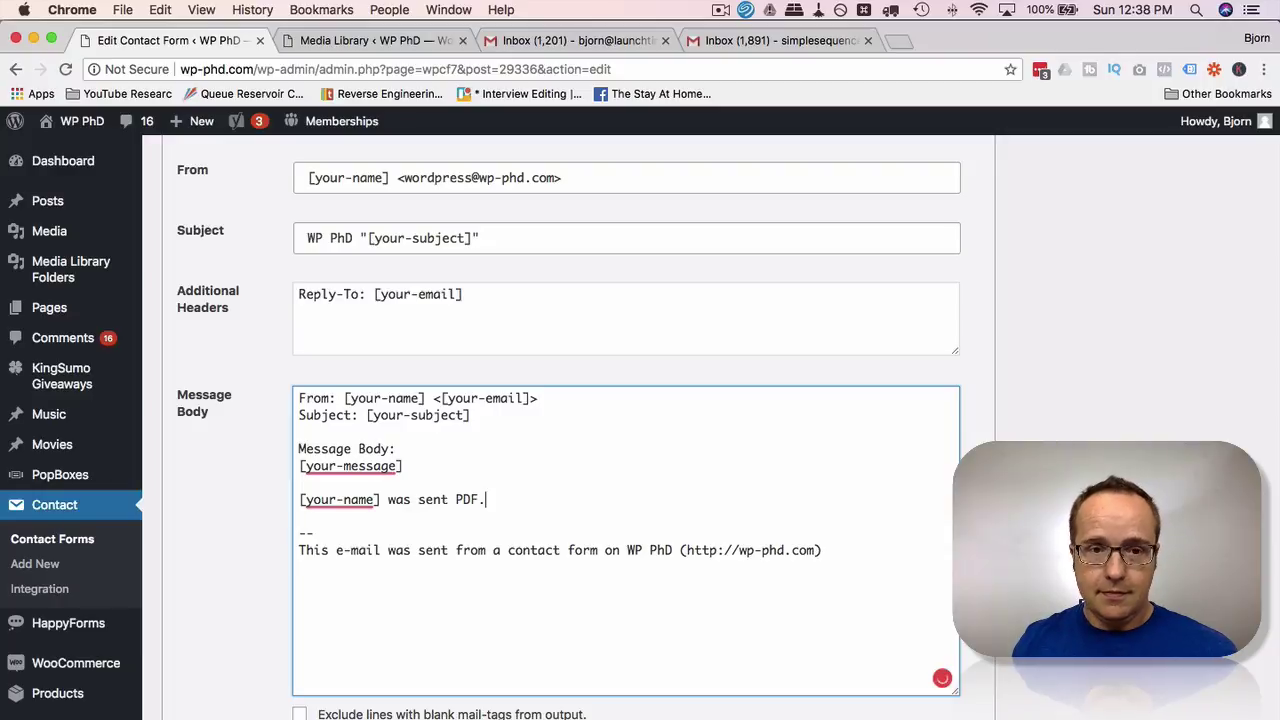
scroll(236, 563, down, 10)
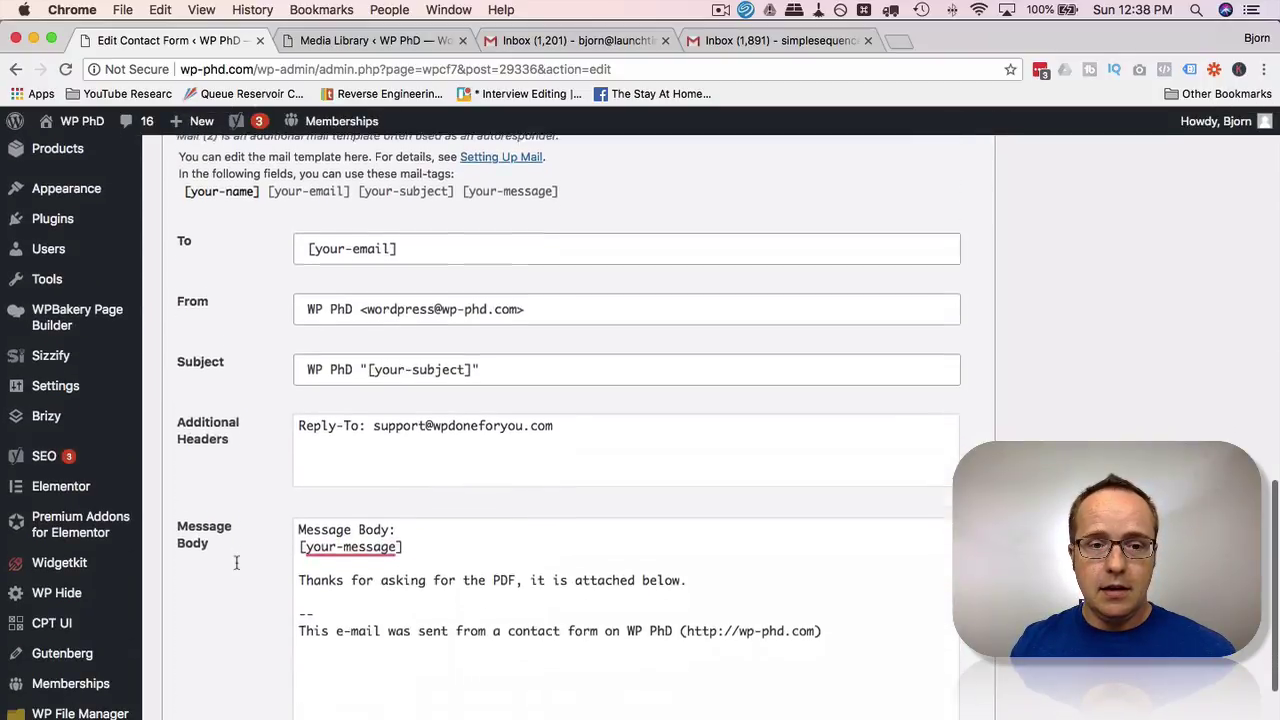
- Scroll down to the empty Mail (2) File Attachments box and place the cursor in it
scroll(236, 563, down, 5)
click(465, 622)
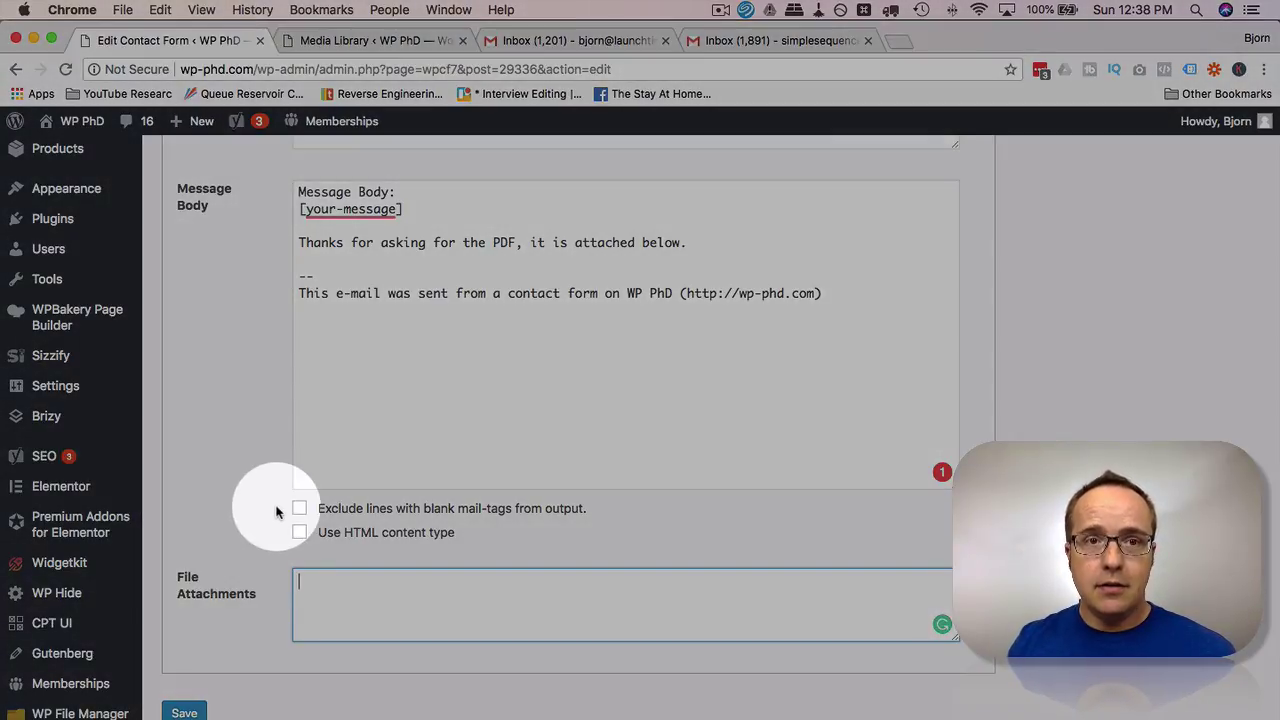
- Copy uploads/2018/08/10-point-wp-hardening-checklist.pdf from the Media Library into File Attachments
click(381, 45)
scroll(386, 214, up, 10)
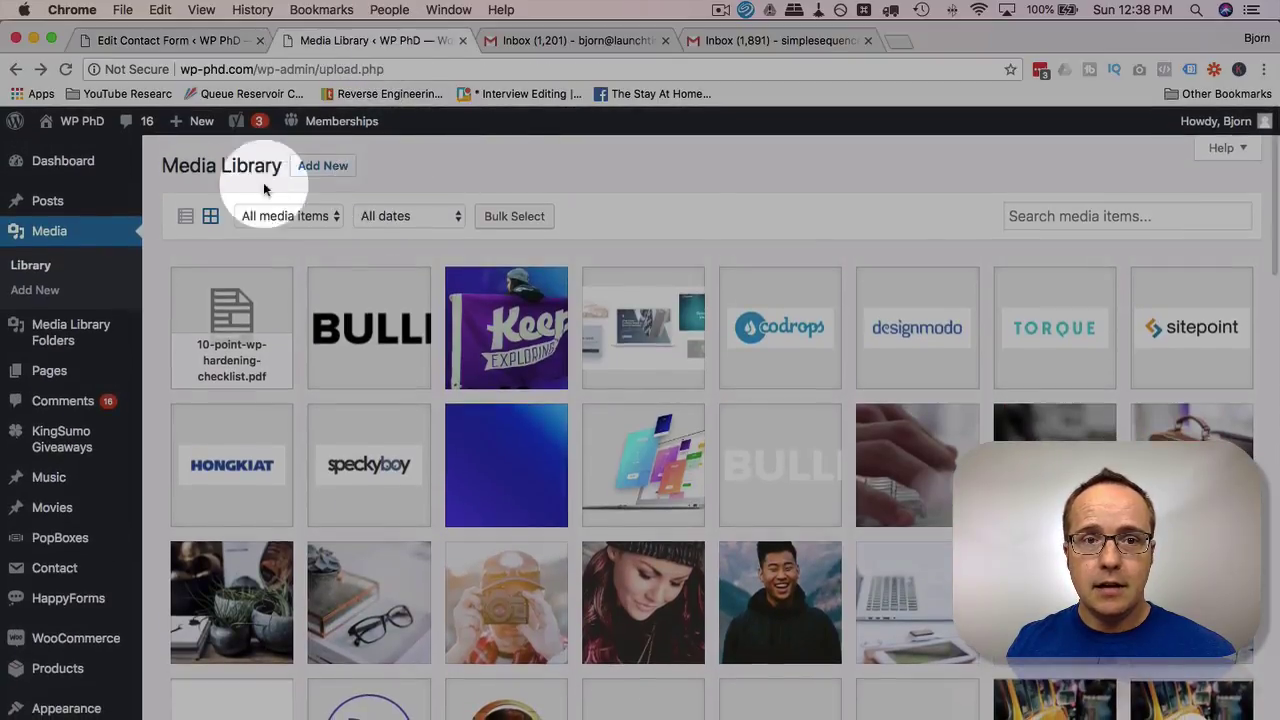
click(235, 325)
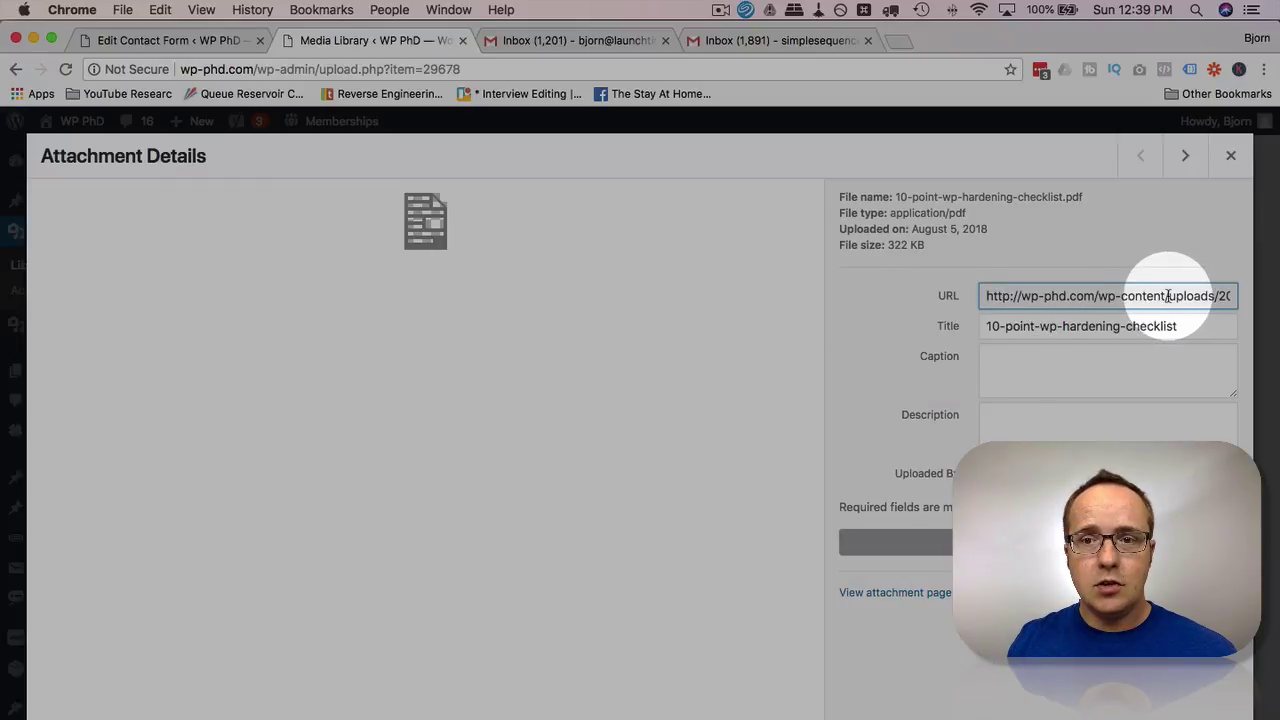
drag(1168, 296, 1242, 296)
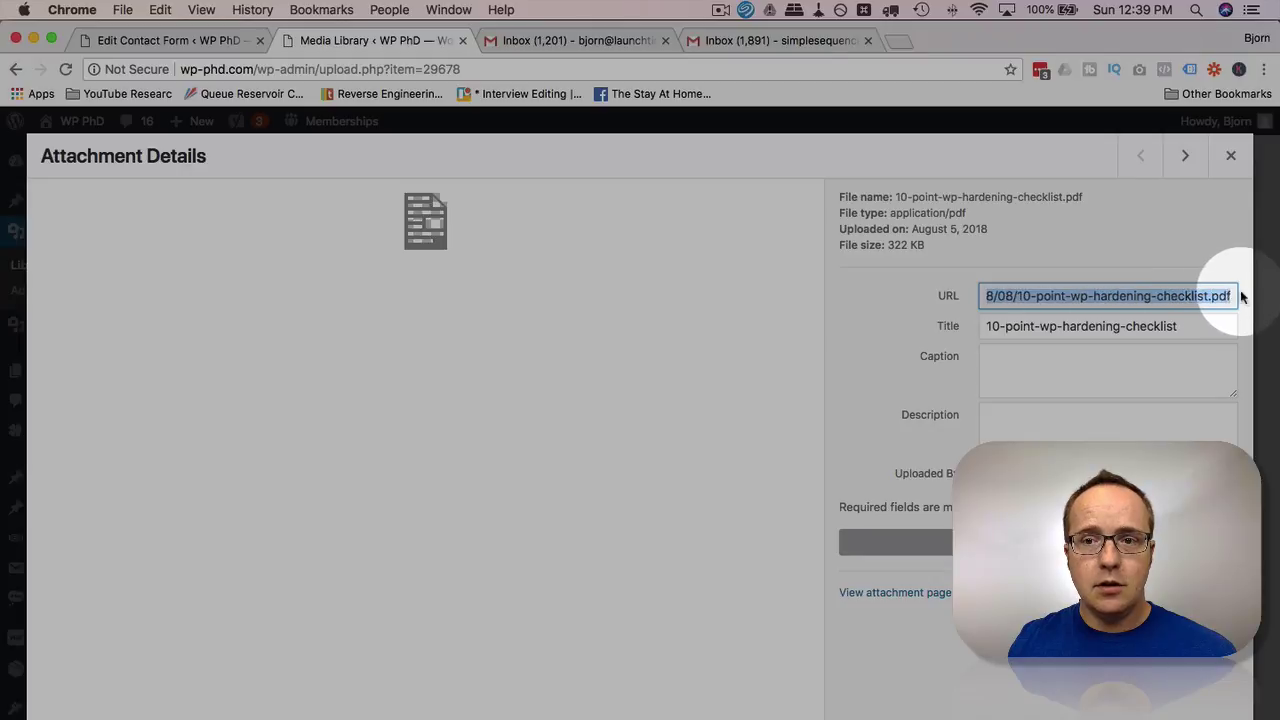
right_click(1159, 294)
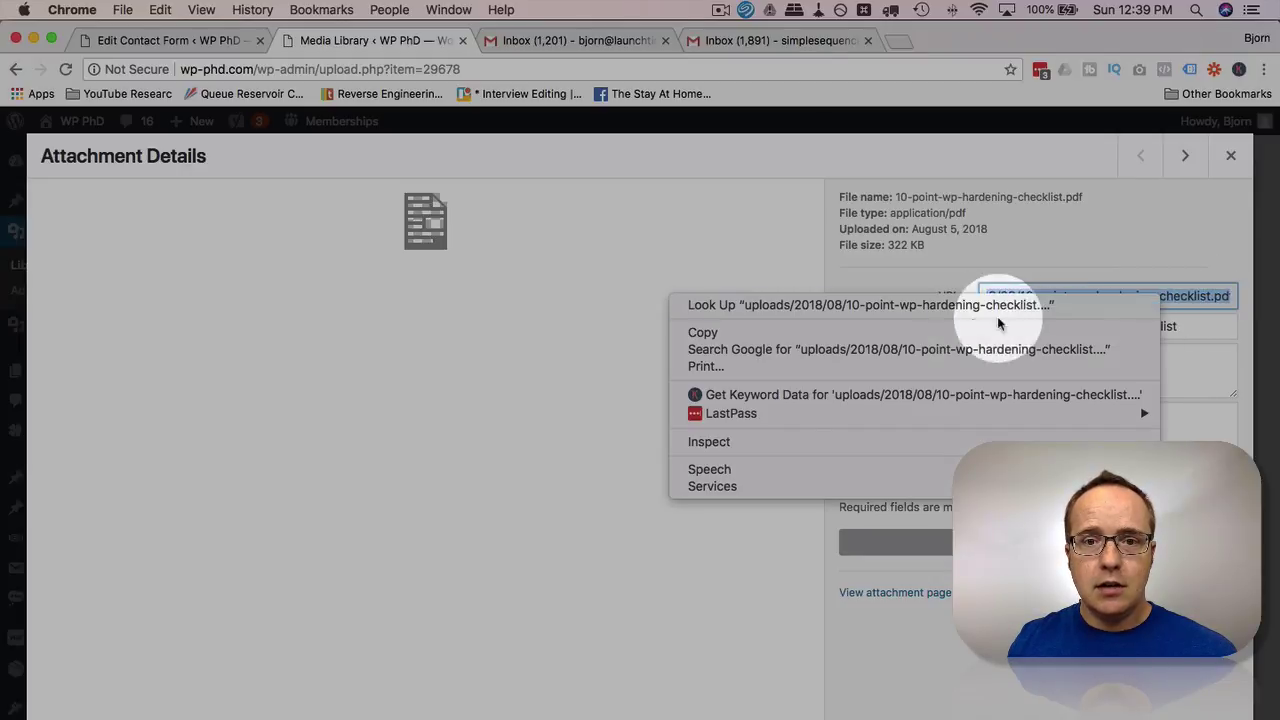
click(970, 332)
click(200, 40)
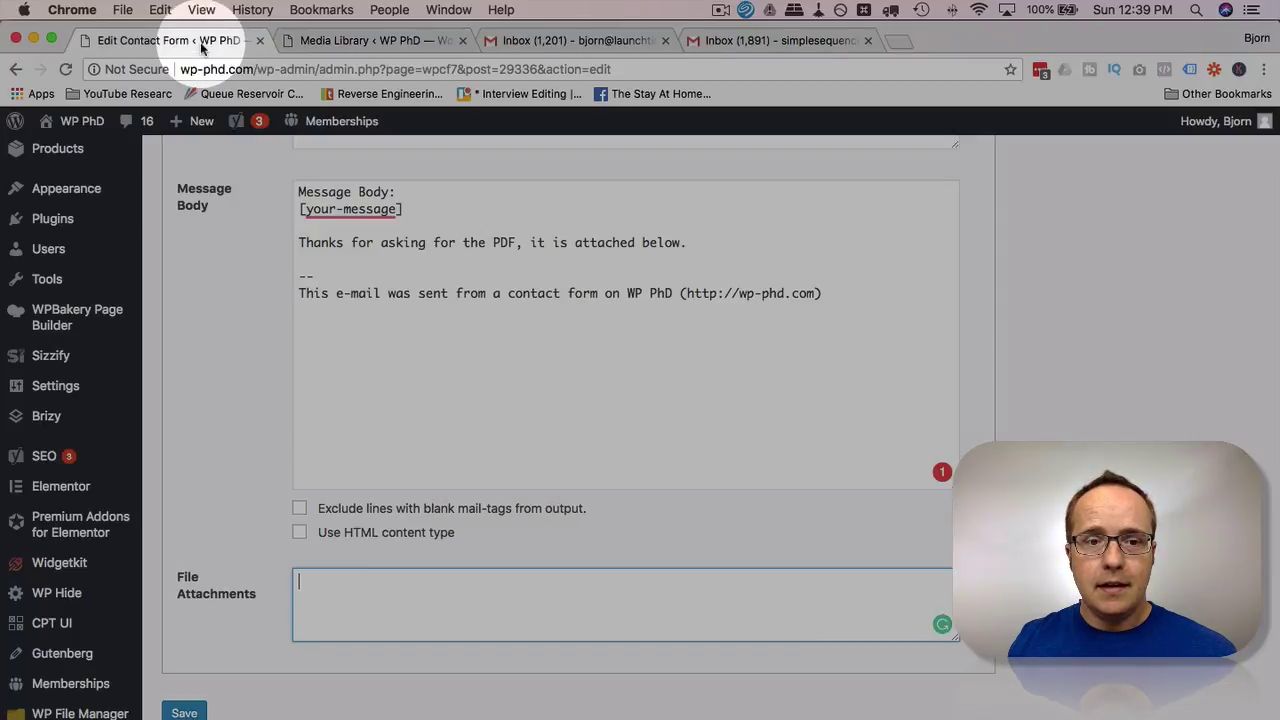
right_click(322, 580)
click(340, 646)
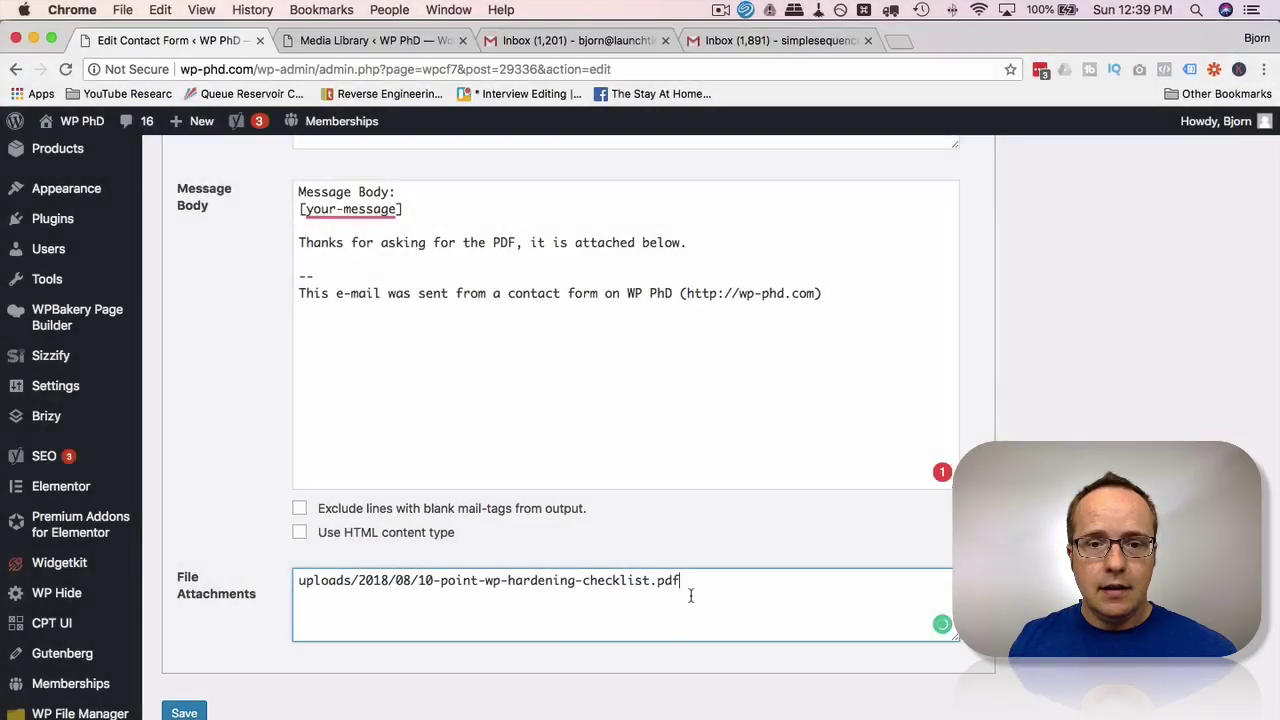
- Close the PDF details and select facebook.png's path uploads/2018/05/facebook.png in the Media Library
click(370, 40)
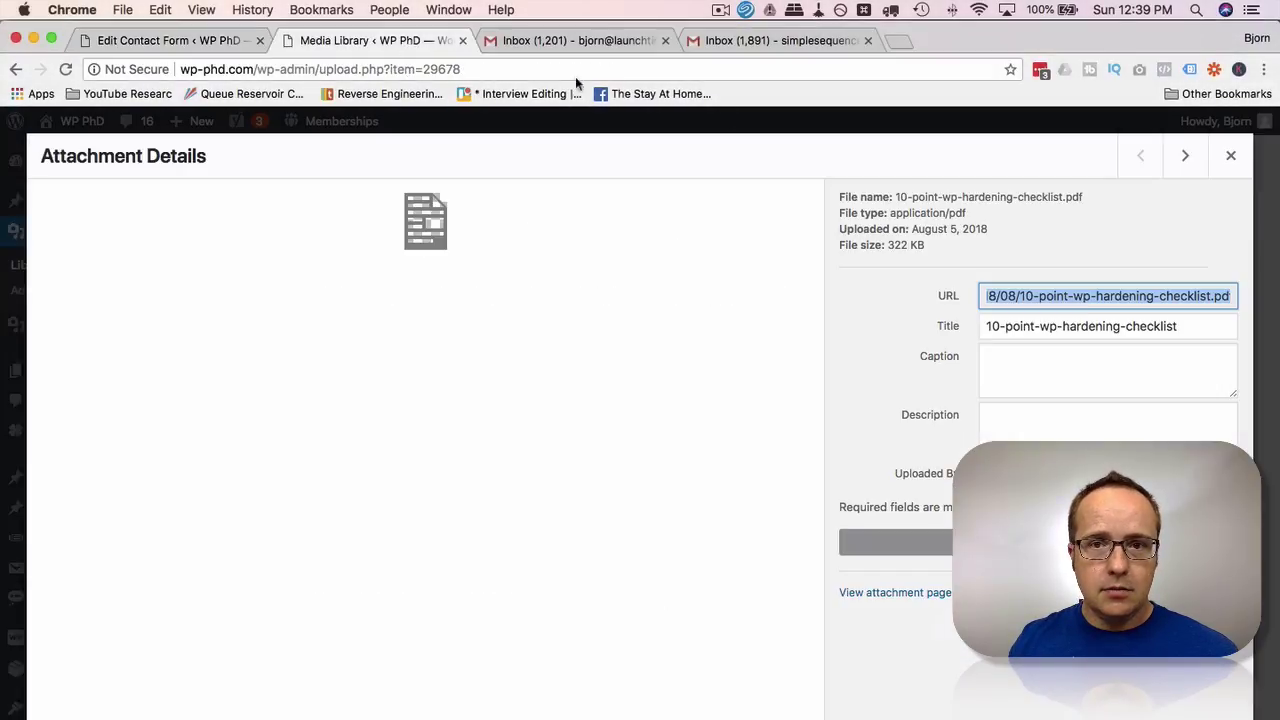
click(1229, 154)
scroll(662, 472, down, 2)
scroll(662, 472, down, 10)
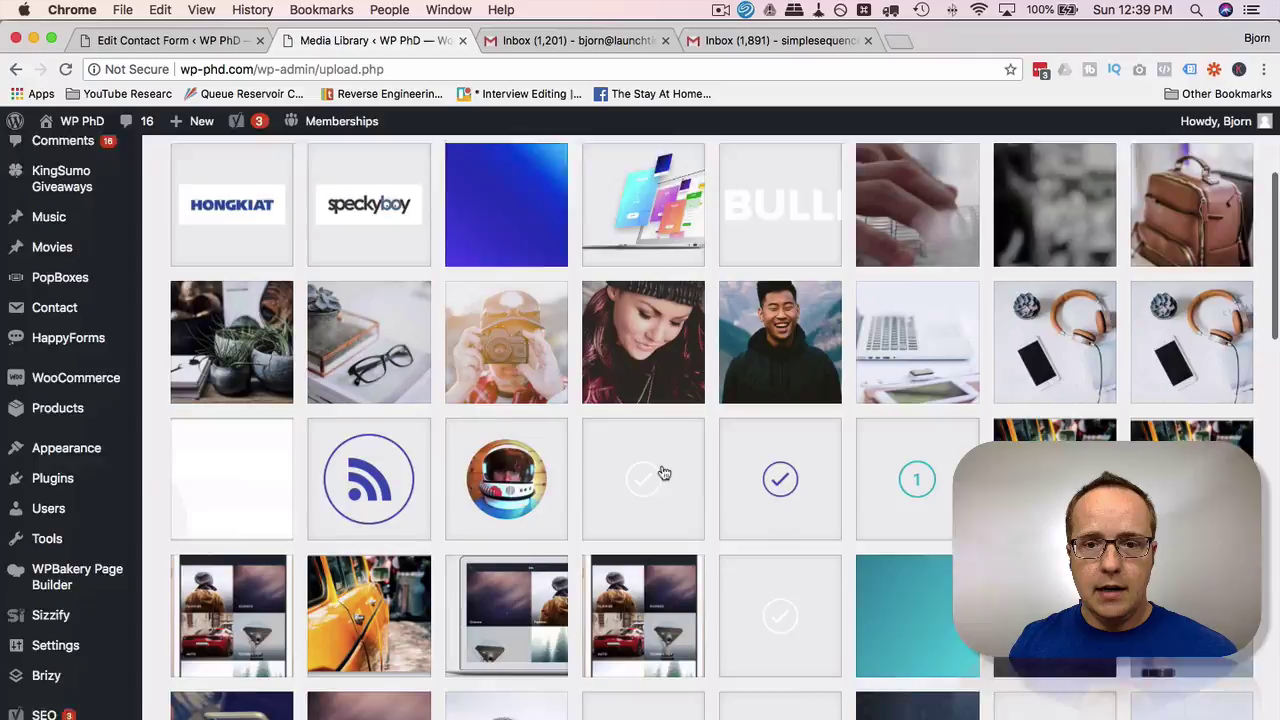
scroll(663, 472, down, 4)
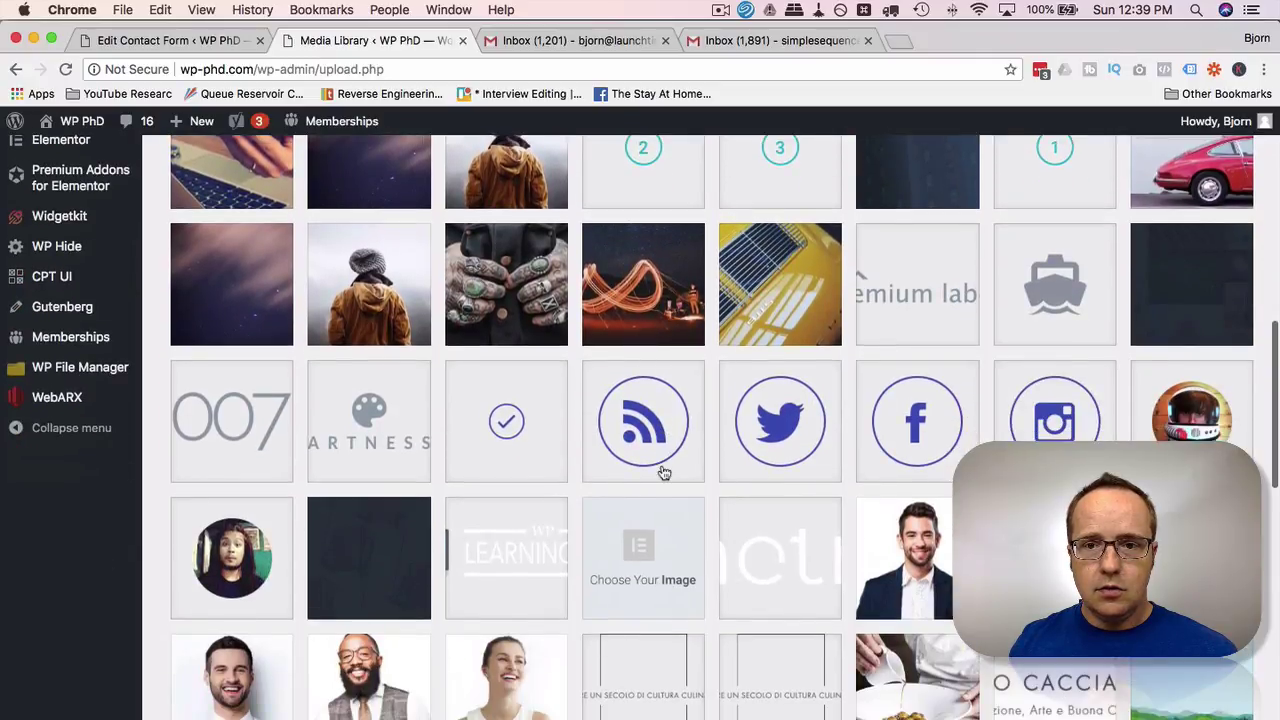
click(919, 424)
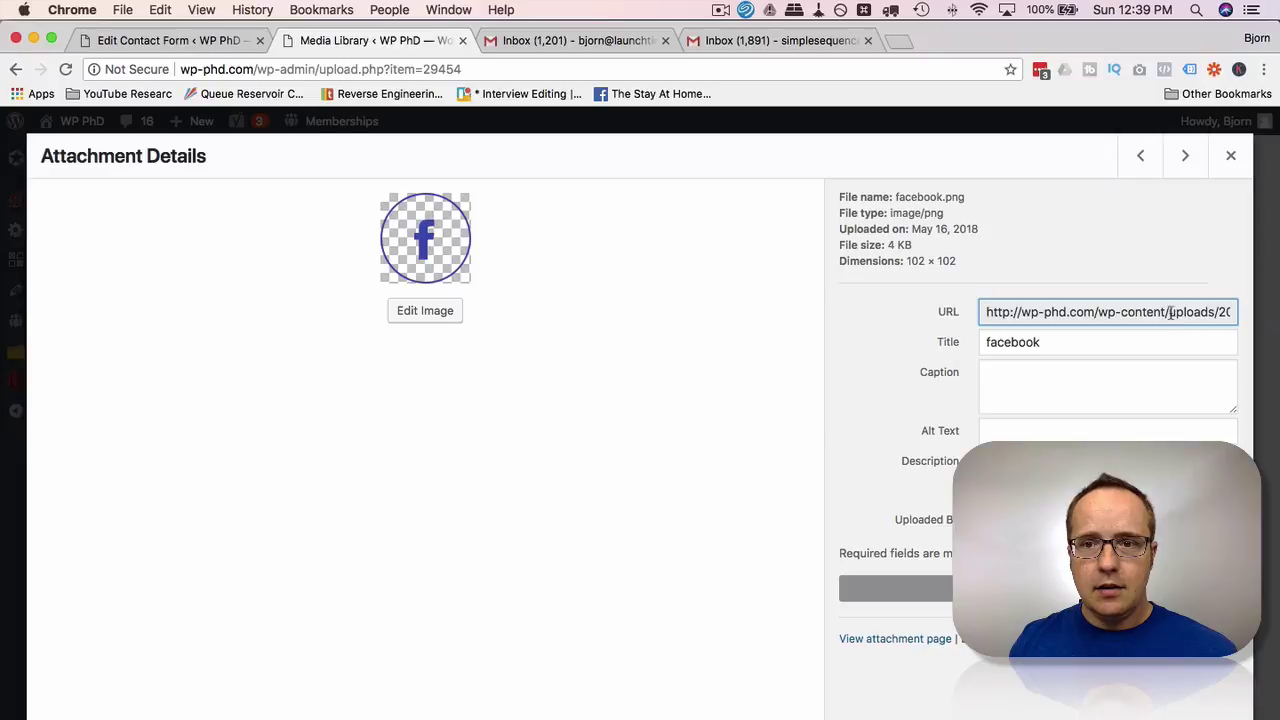
drag(1170, 313, 1184, 314)
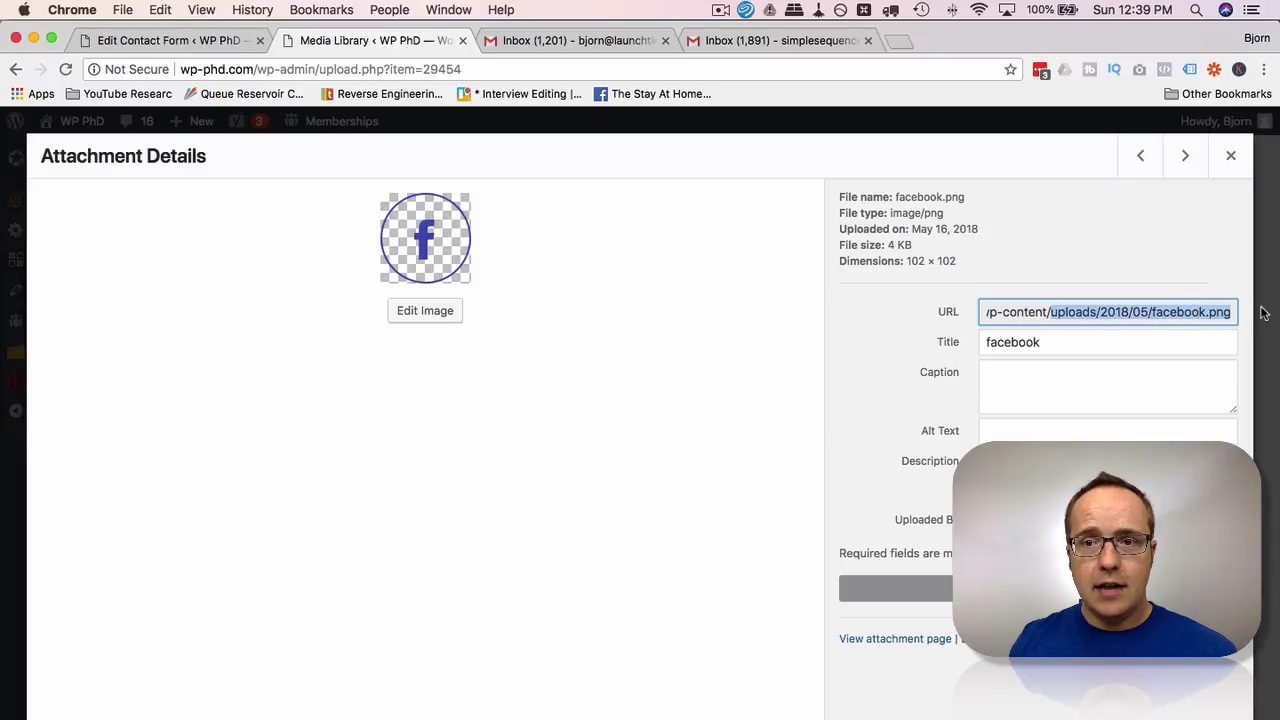
- Paste uploads/2018/05/facebook.png on its own line in File Attachments and save the form
right_click(1175, 313)
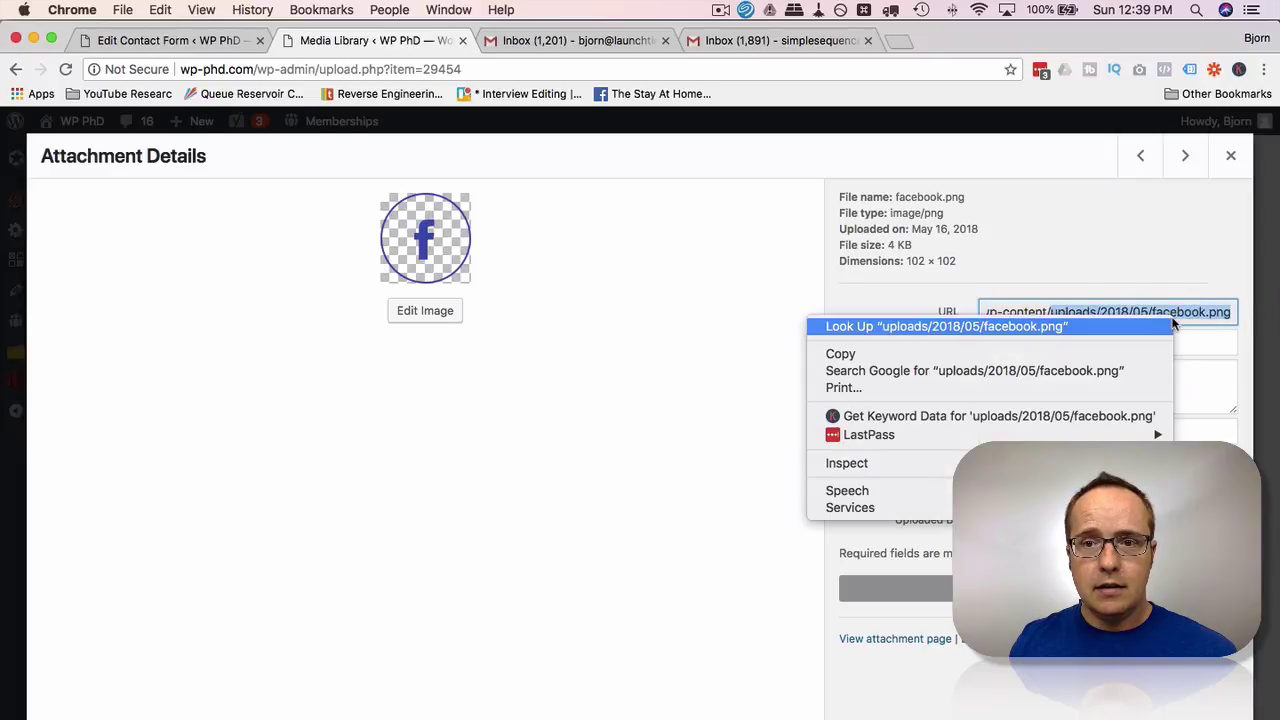
click(1061, 348)
click(198, 45)
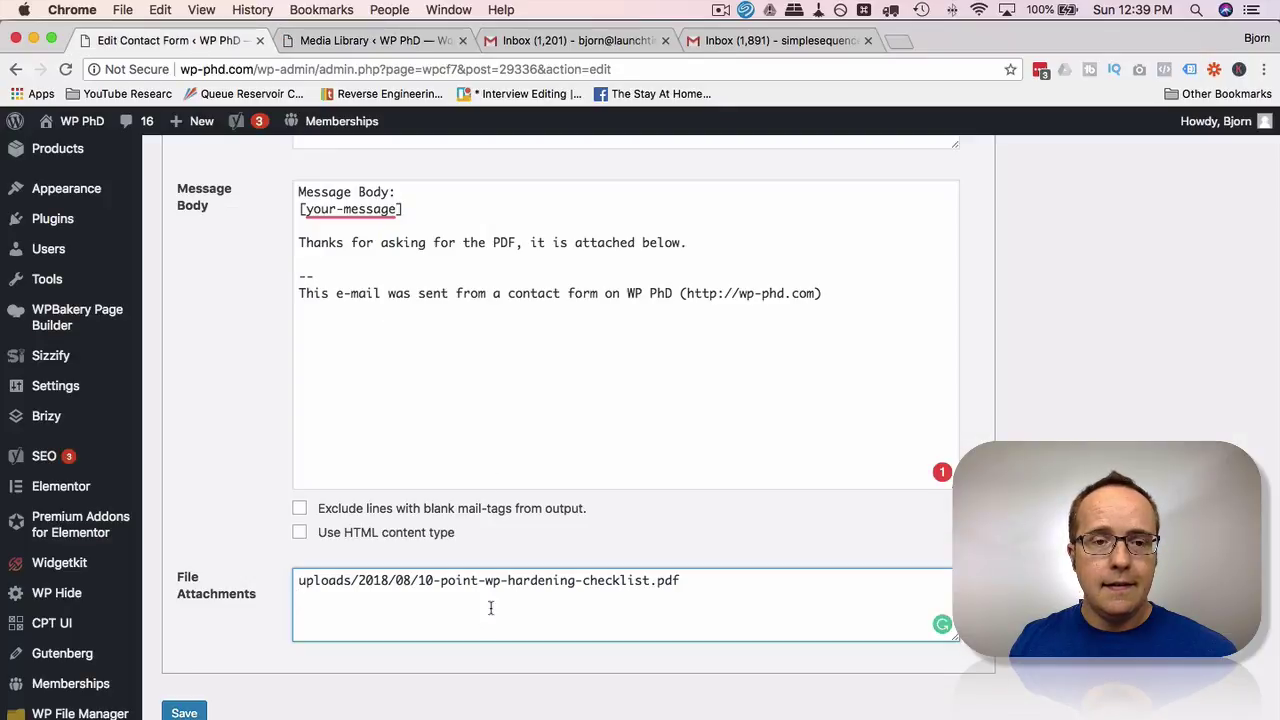
right_click(343, 601)
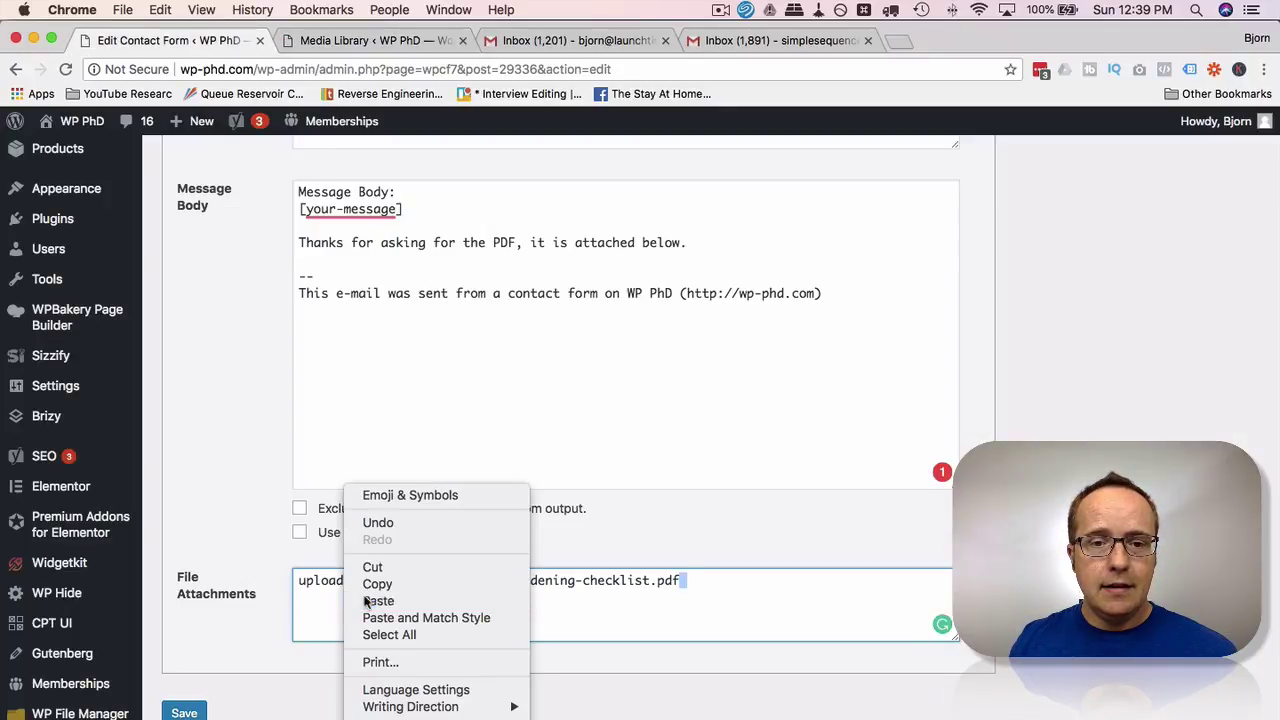
click(352, 597)
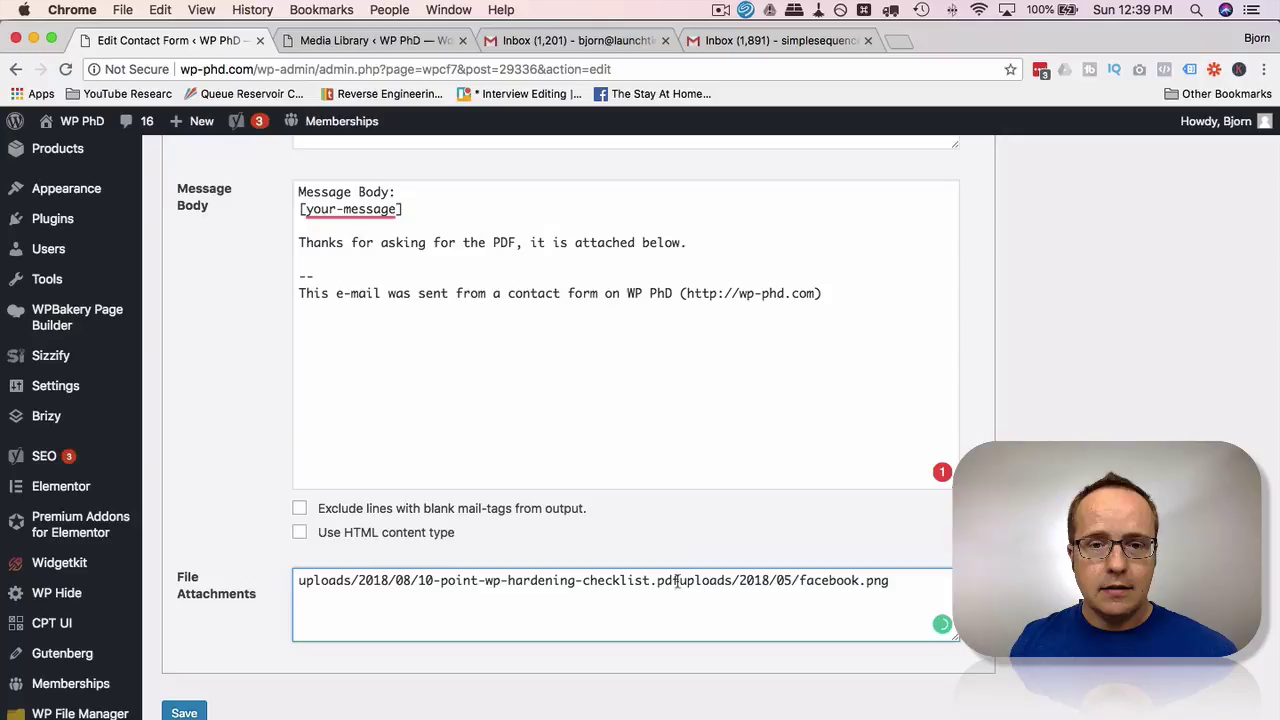
key(Return)
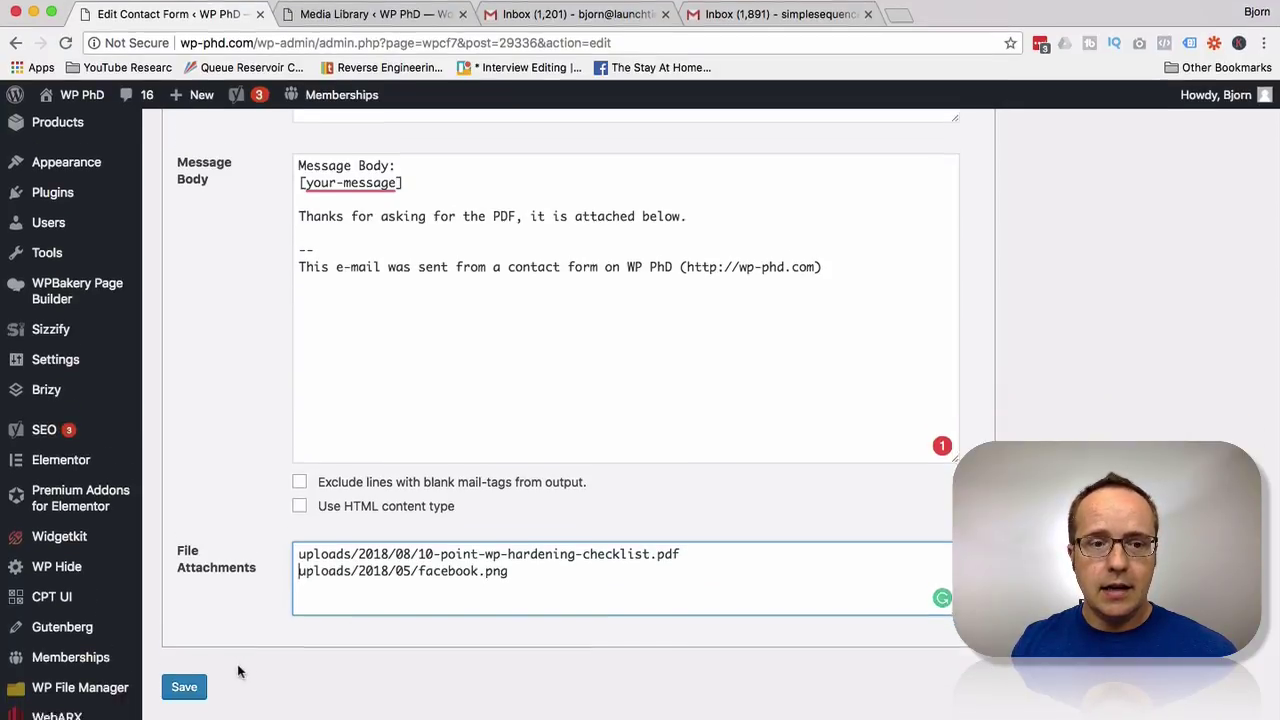
click(184, 712)
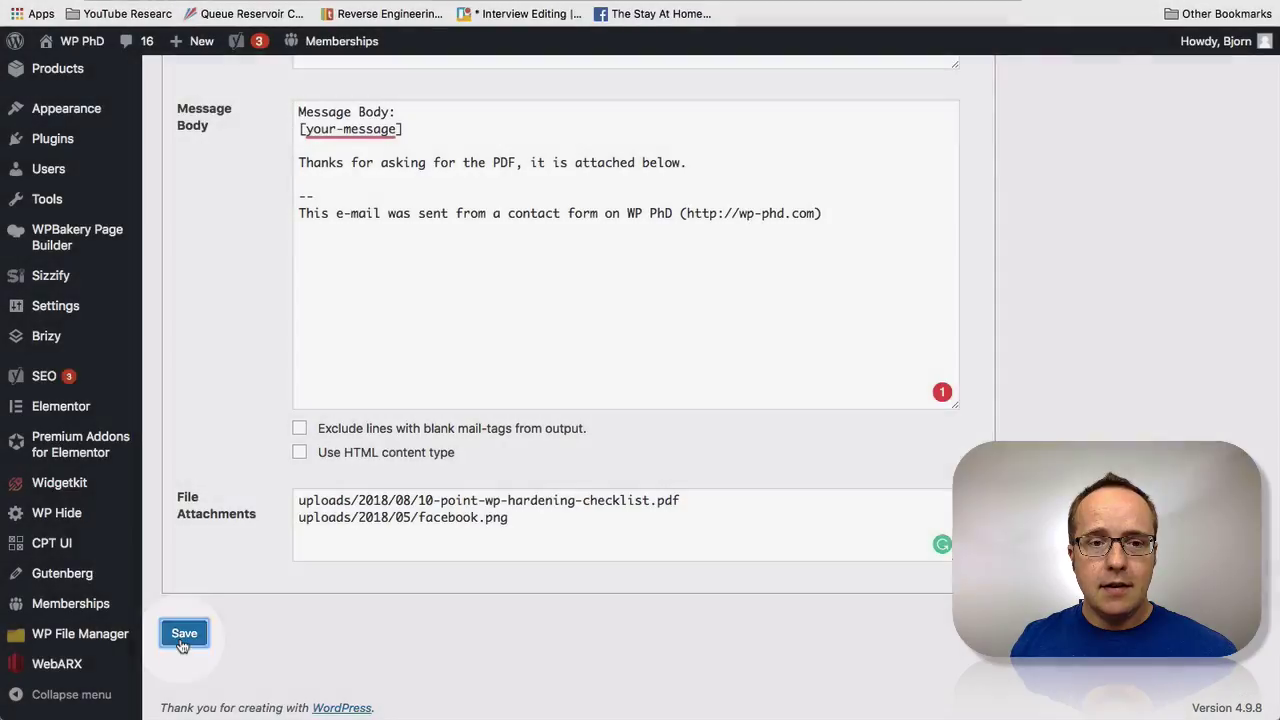
- Copy Contact form 1's shortcode and start a new page in another tab
click(466, 235)
right_click(460, 235)
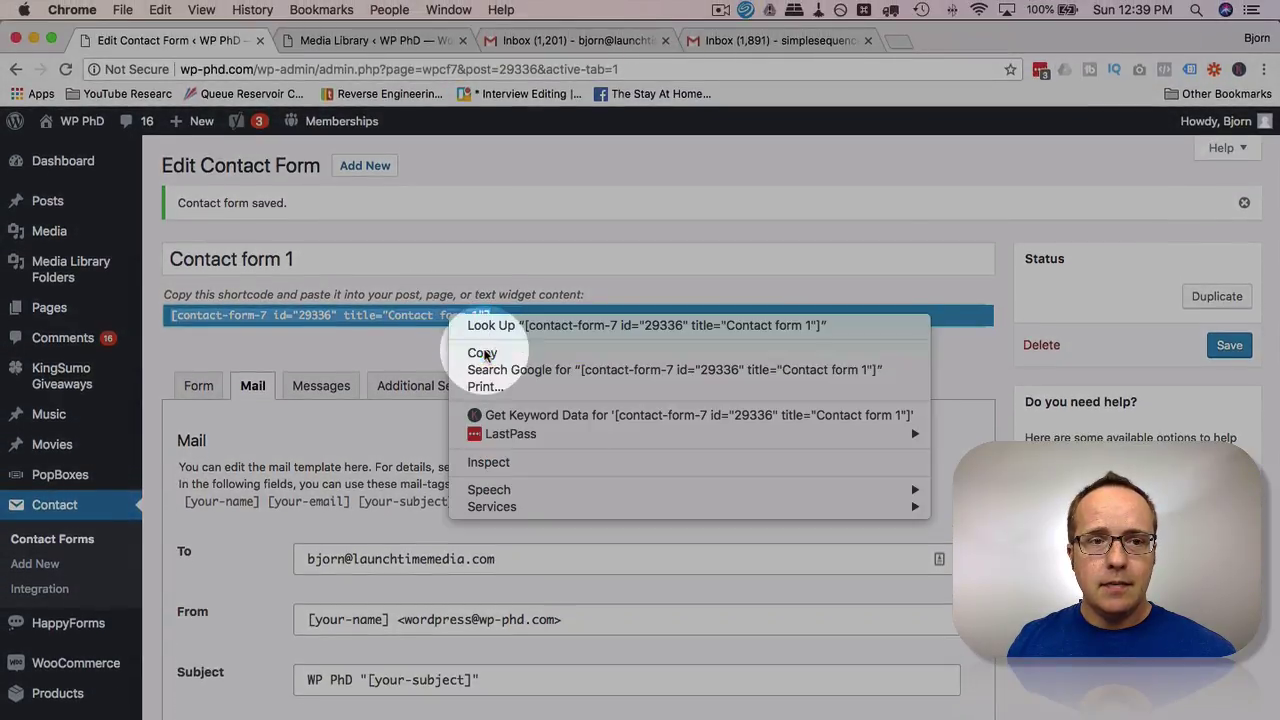
click(484, 354)
mouse_move(58, 316)
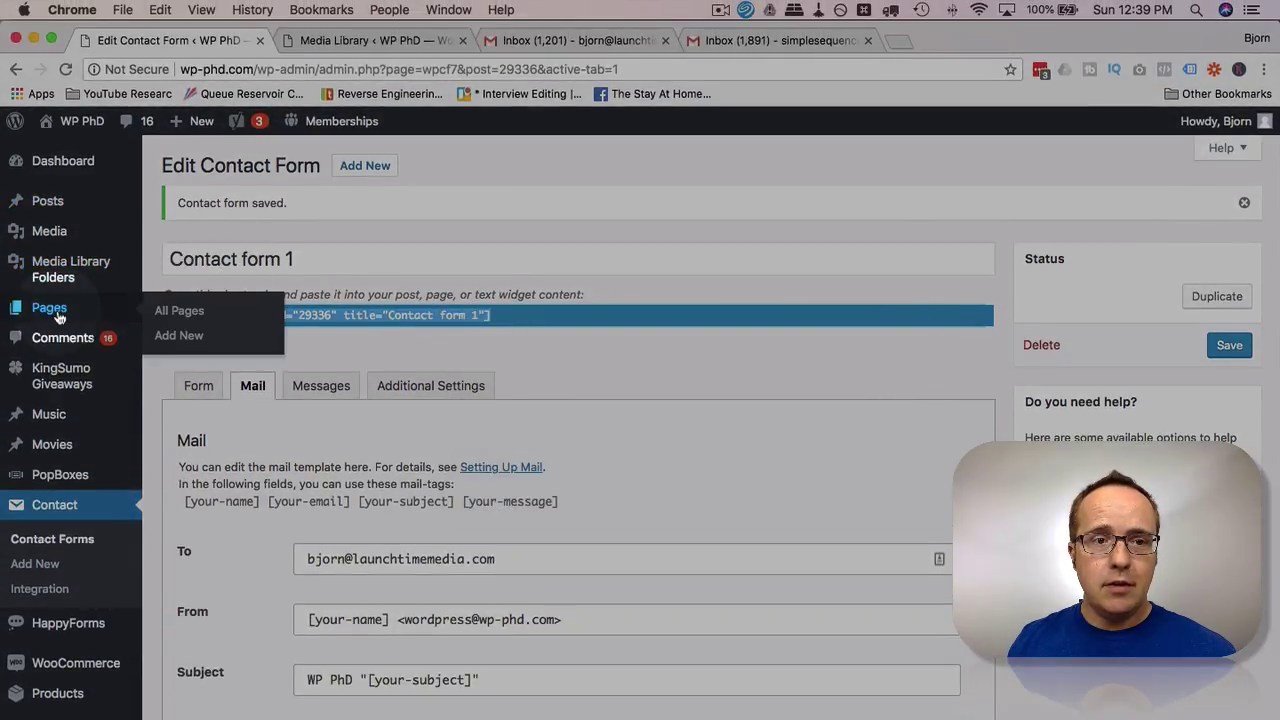
super+click(186, 338)
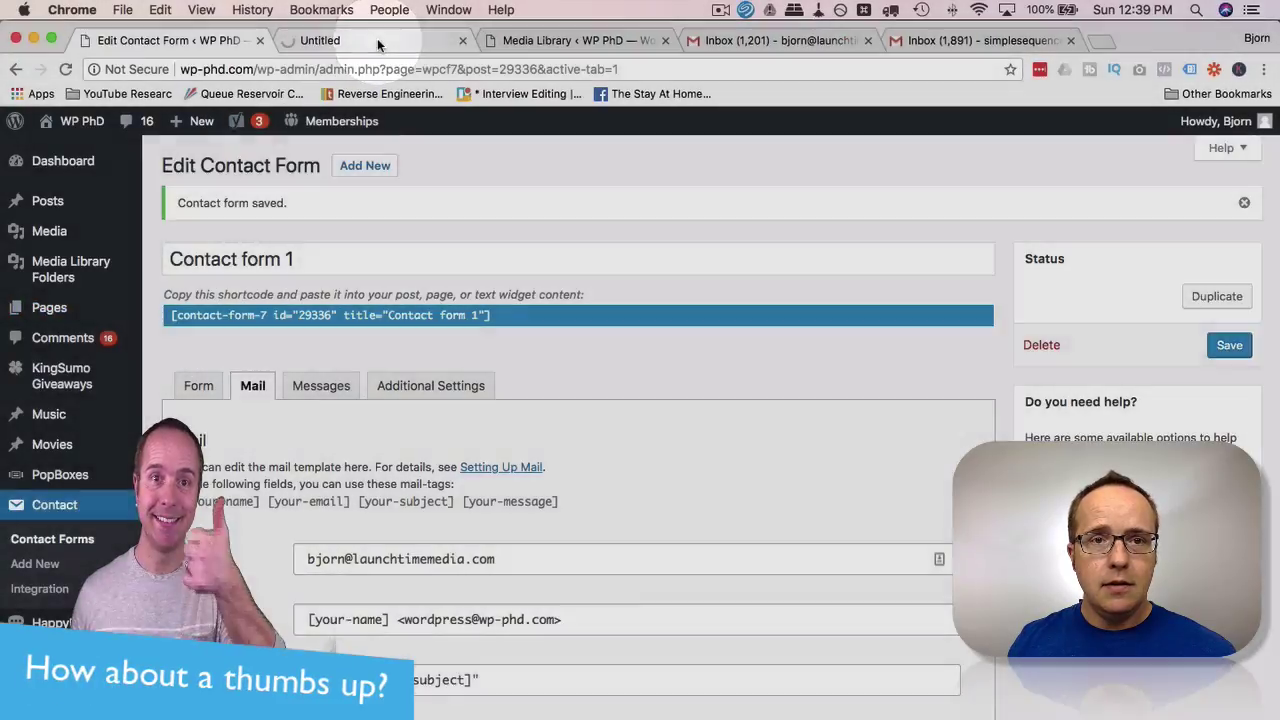
click(377, 38)
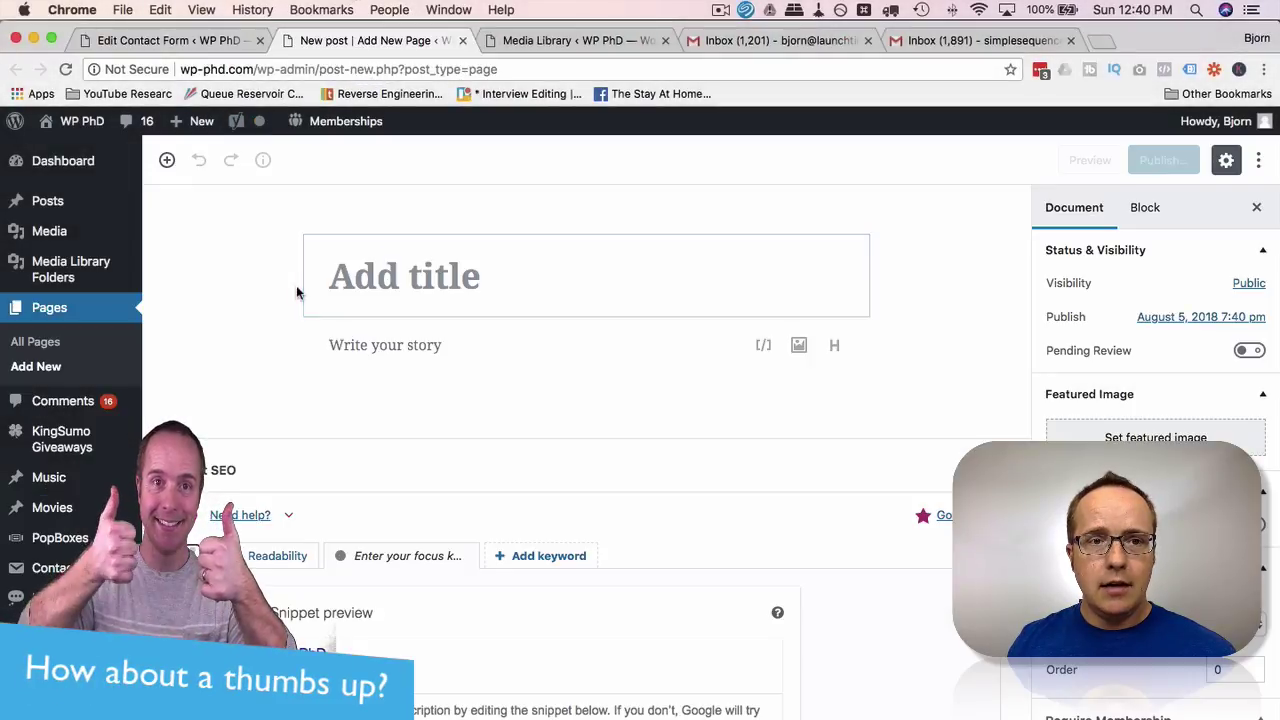
- Title the page 'Contact Form 7 File In Autoresponder' and paste the shortcode into its body
click(514, 280)
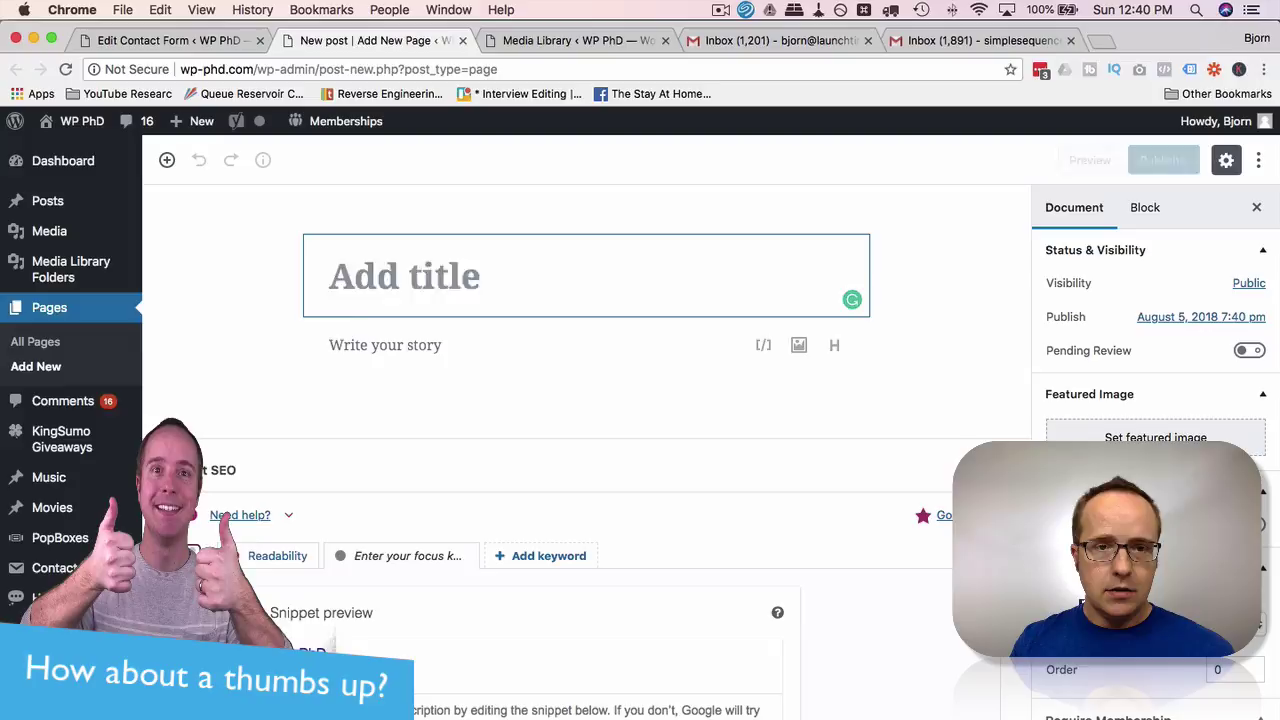
text(Contact Form 7)
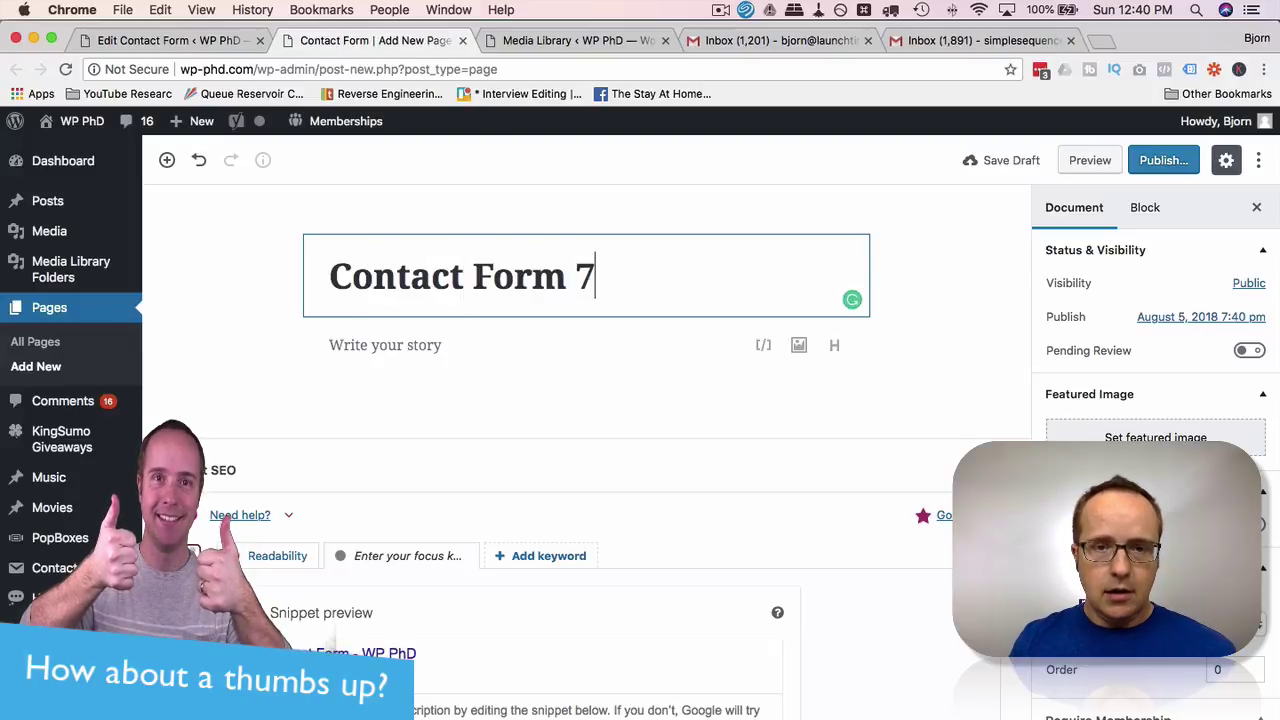
text( F)
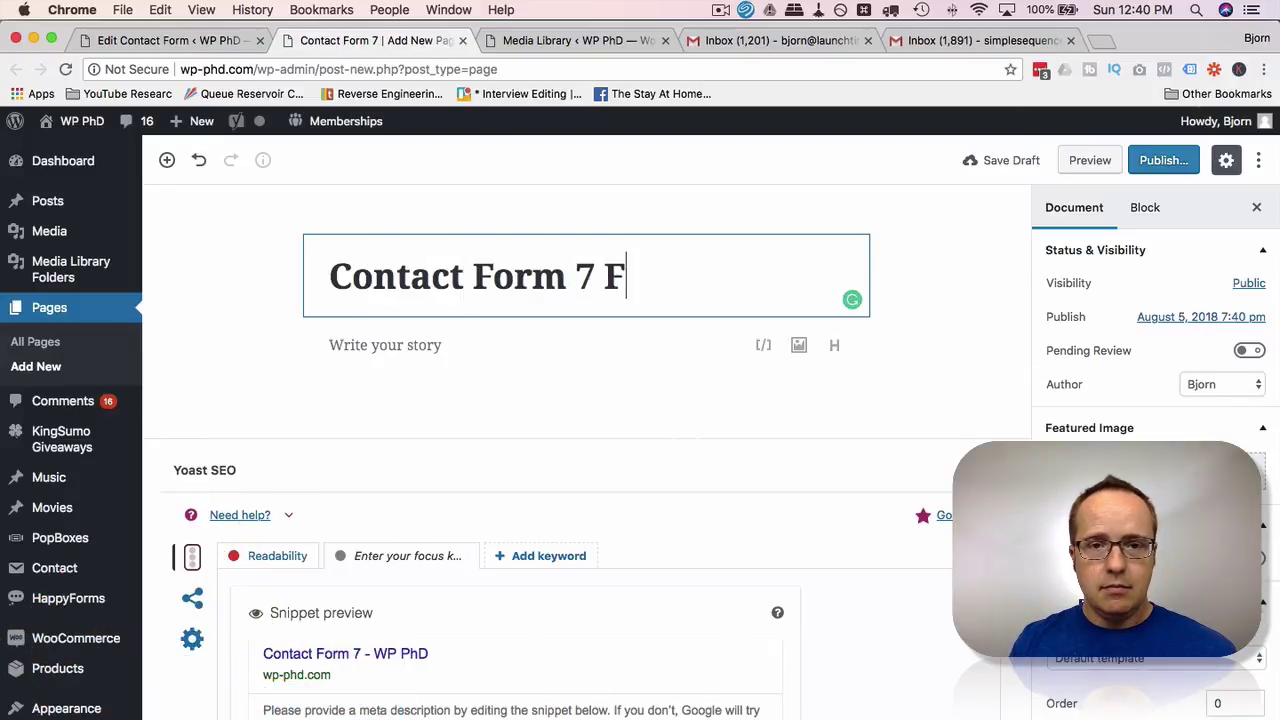
text(ile In uto)
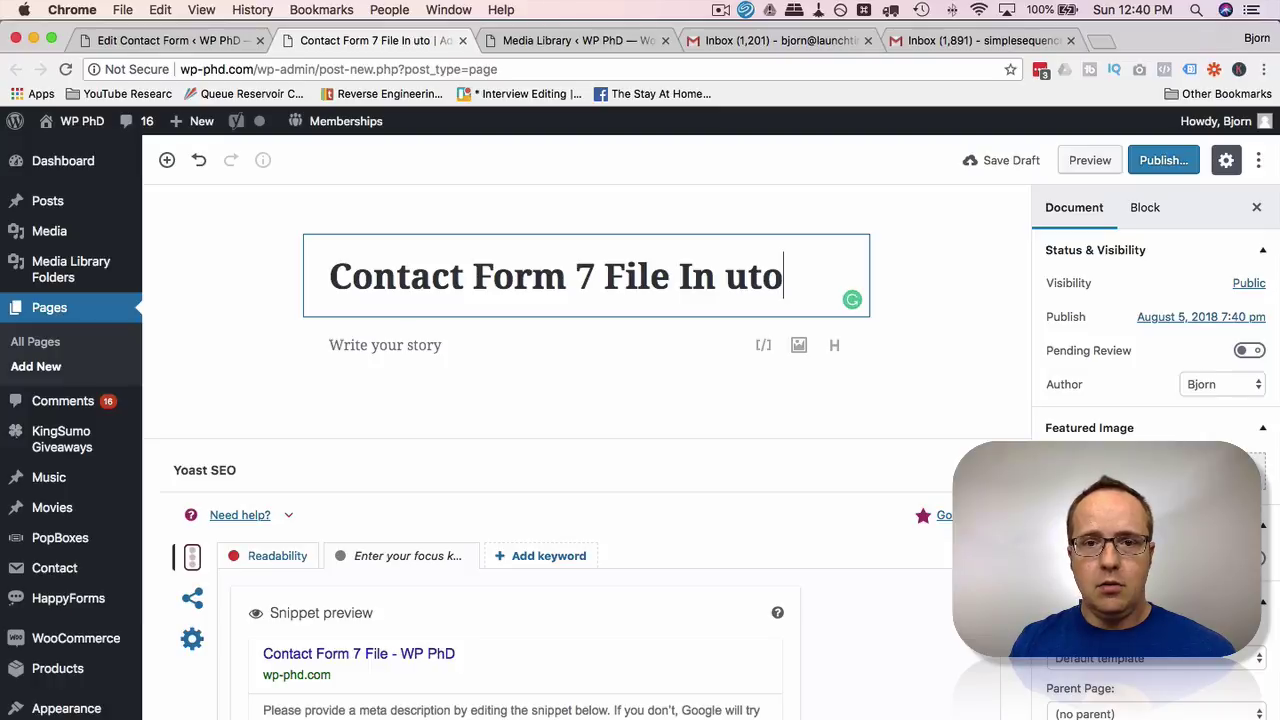
key(BackSpace)
key(BackSpace)
key(BackSpace)
text(Auto)
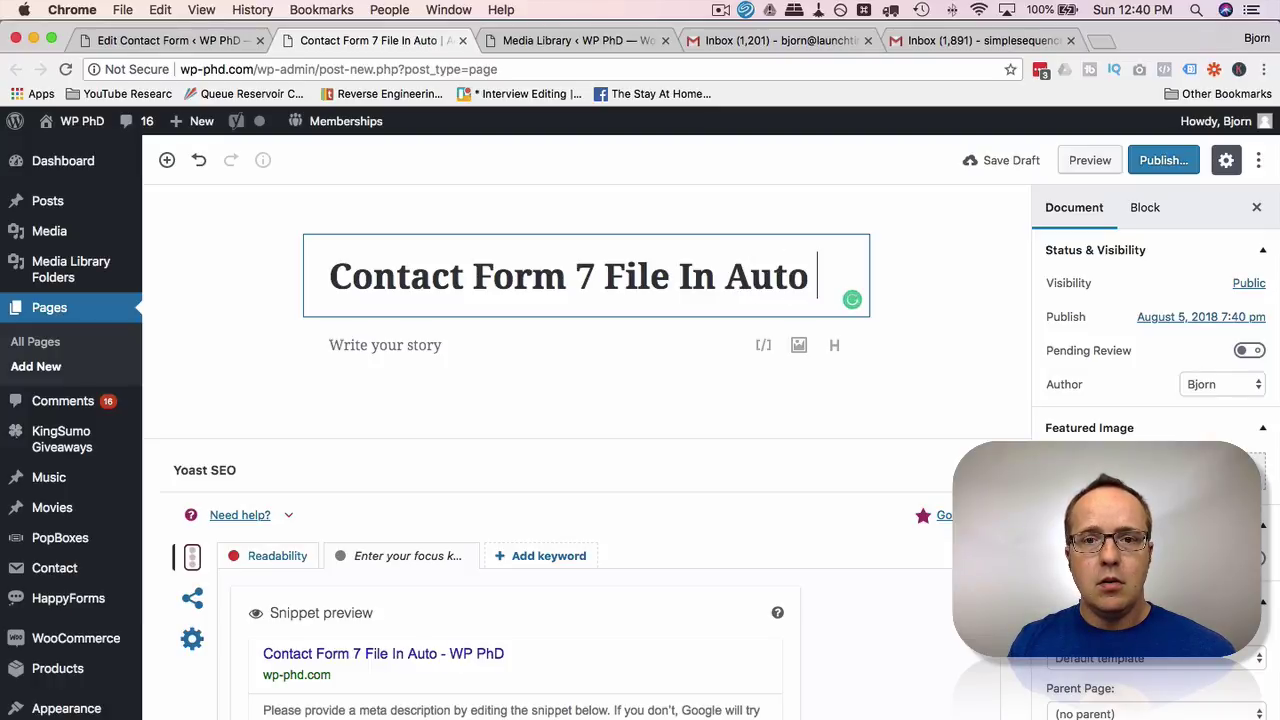
text(responder)
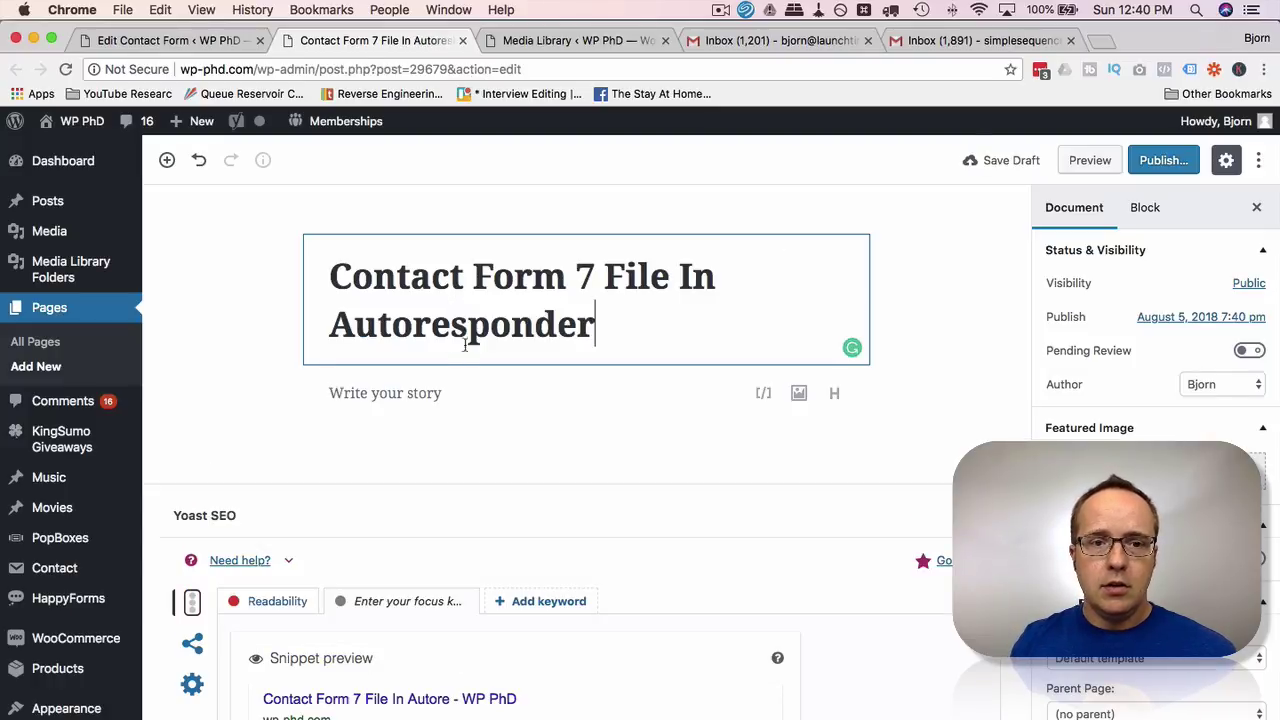
click(436, 392)
right_click(384, 398)
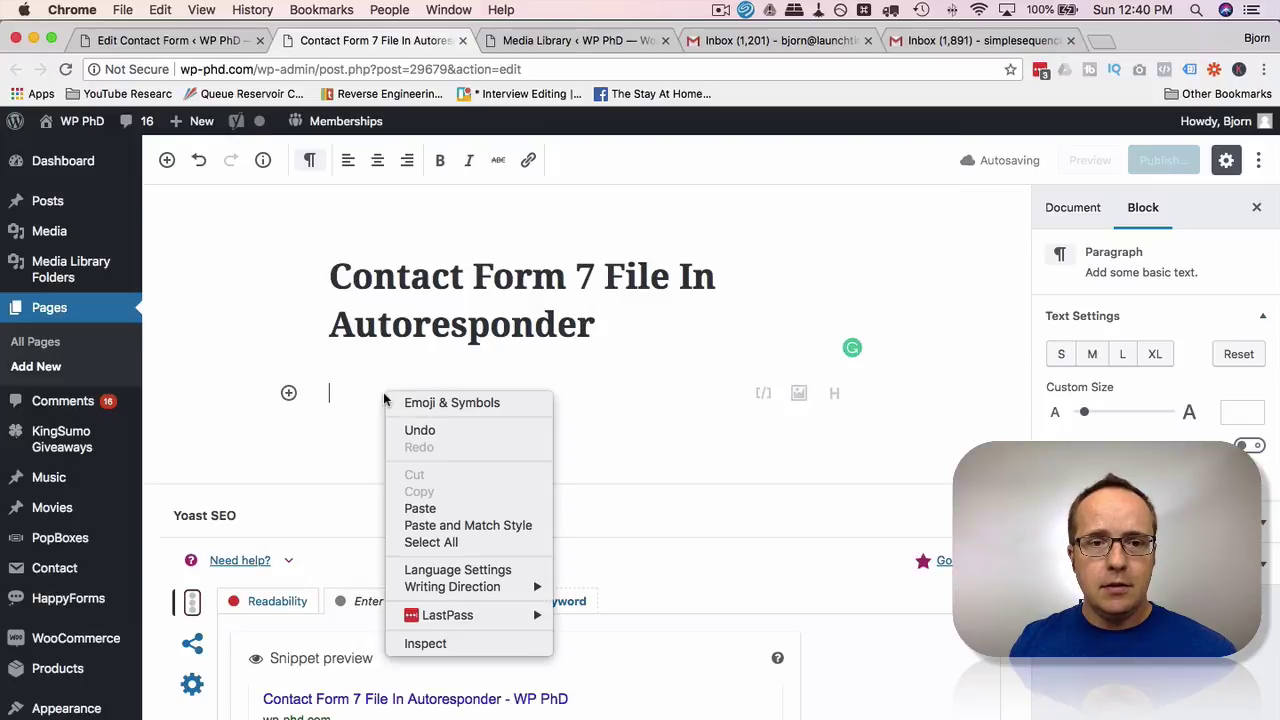
click(437, 508)
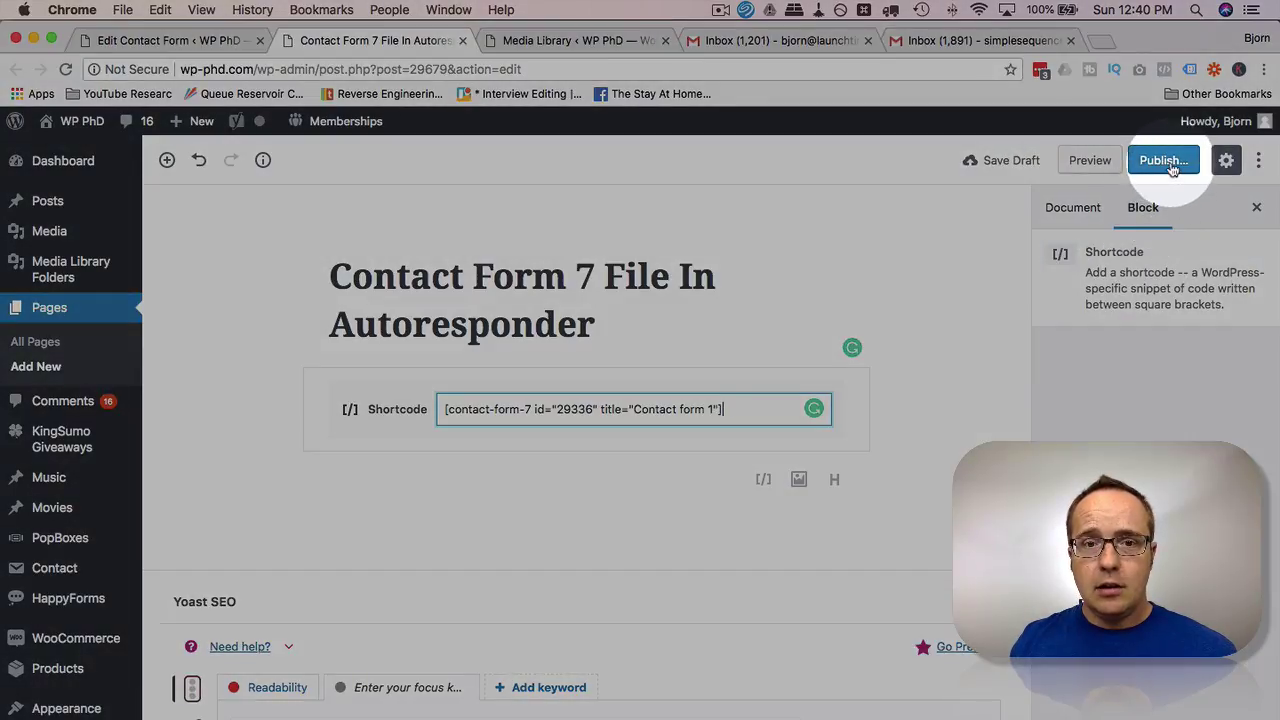
- Publish the page and view it live
click(1172, 170)
click(1163, 170)
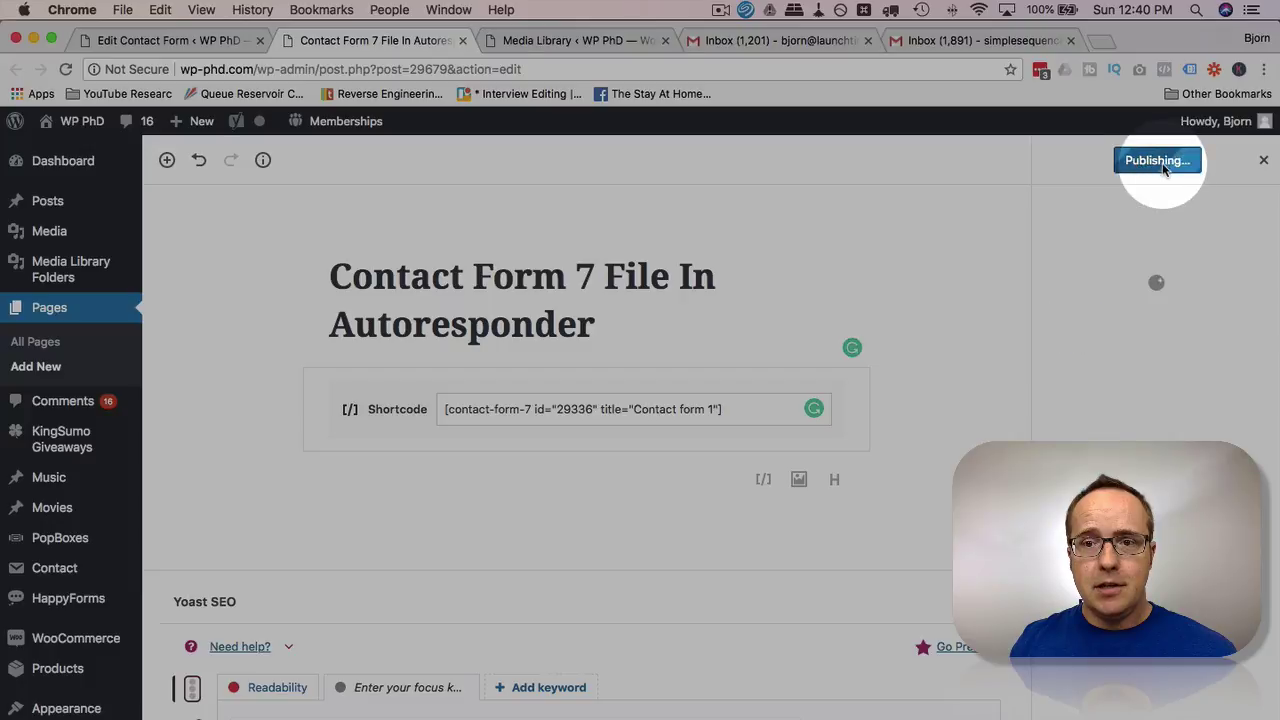
super+click(270, 209)
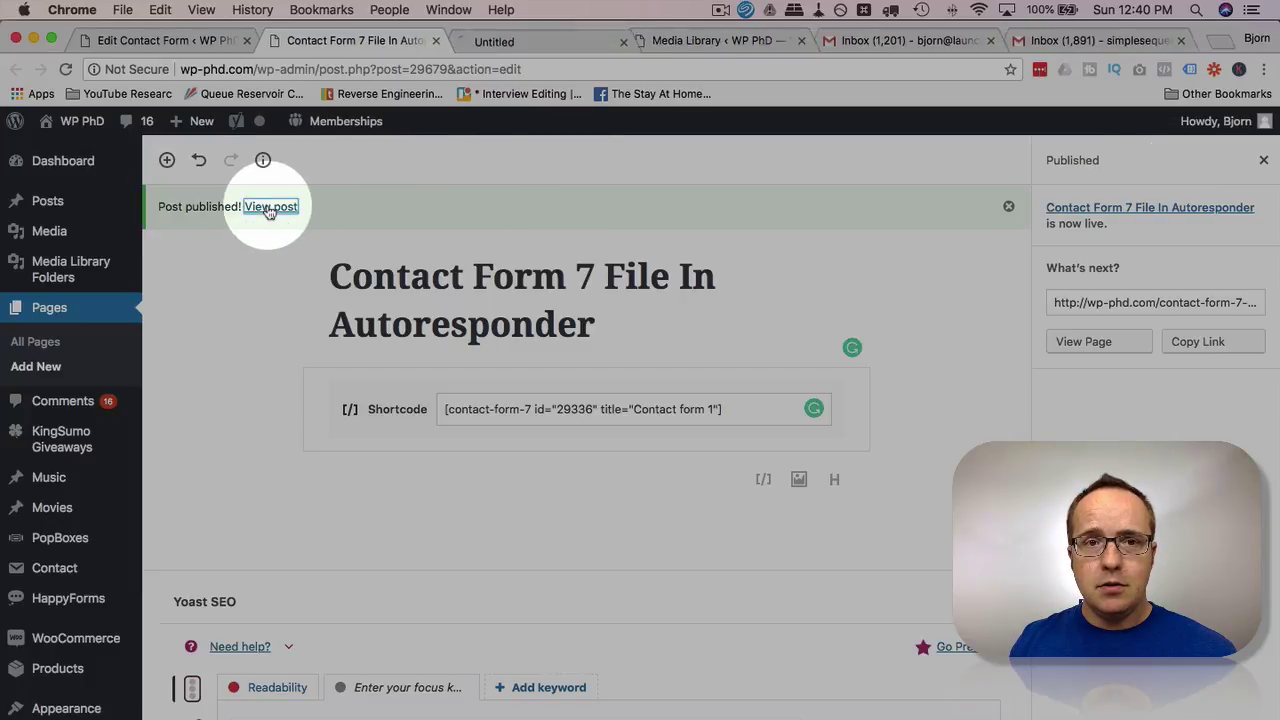
- Enter the sender's name and pick the saved e-mail address on the published page's form
click(494, 38)
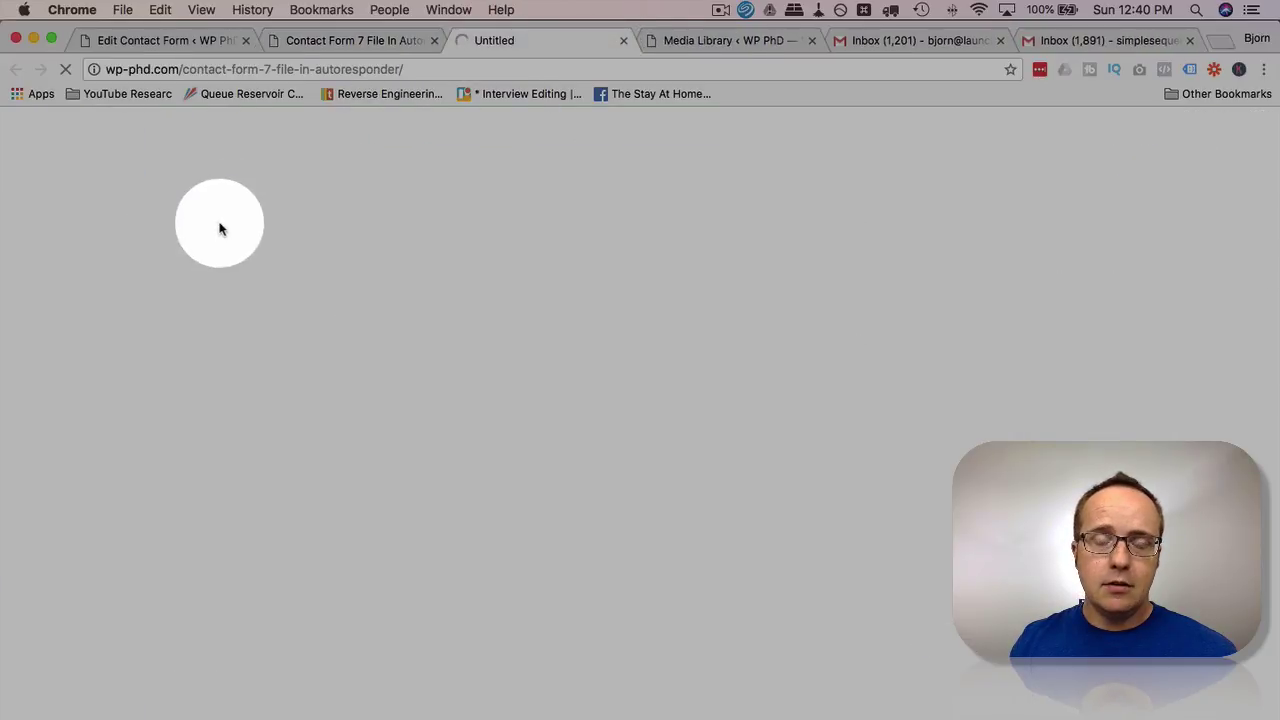
click(280, 314)
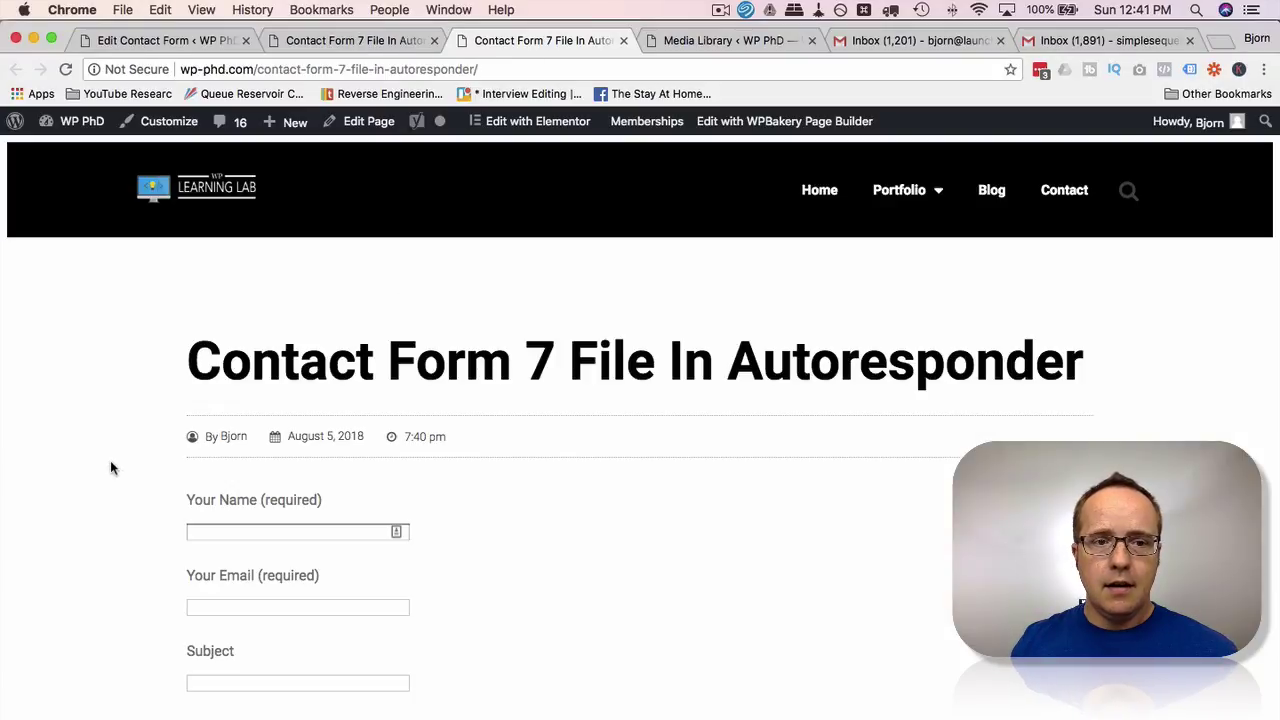
click(203, 534)
text(Bjorn)
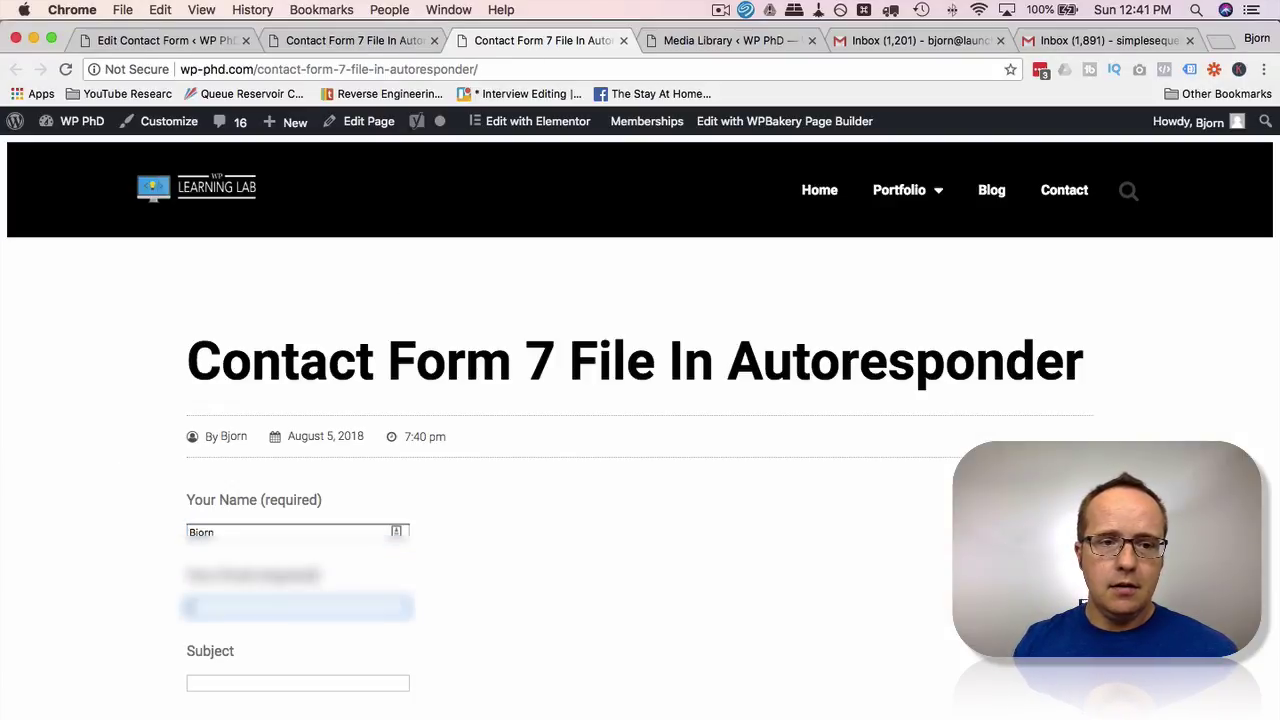
key(Tab)
scroll(173, 556, down, 2)
key(Down)
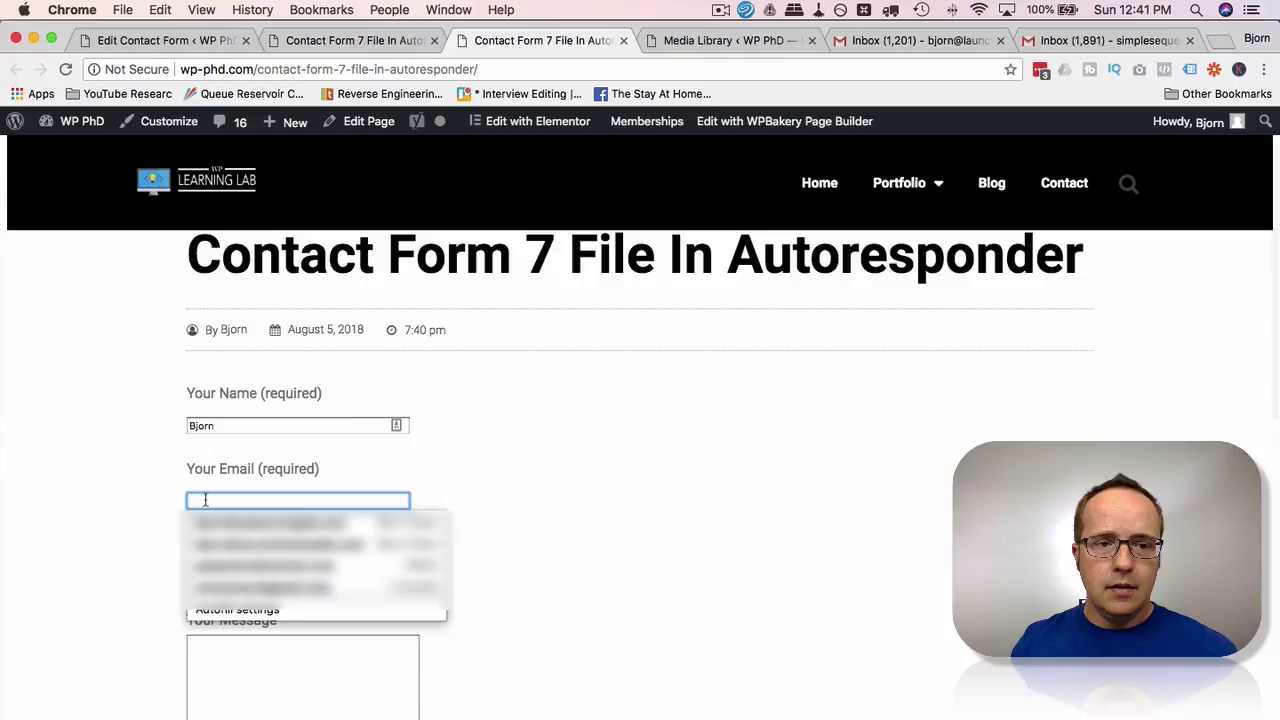
key(Down)
key(Return)
click(230, 502)
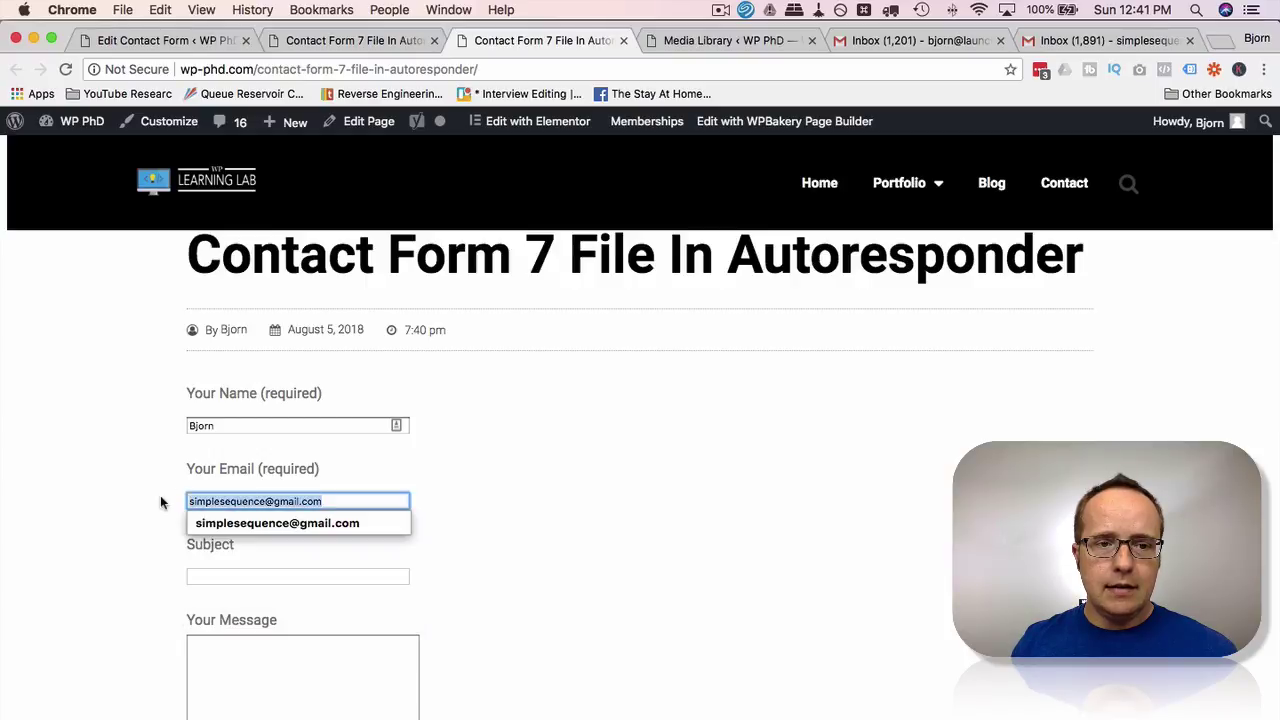
click(199, 503)
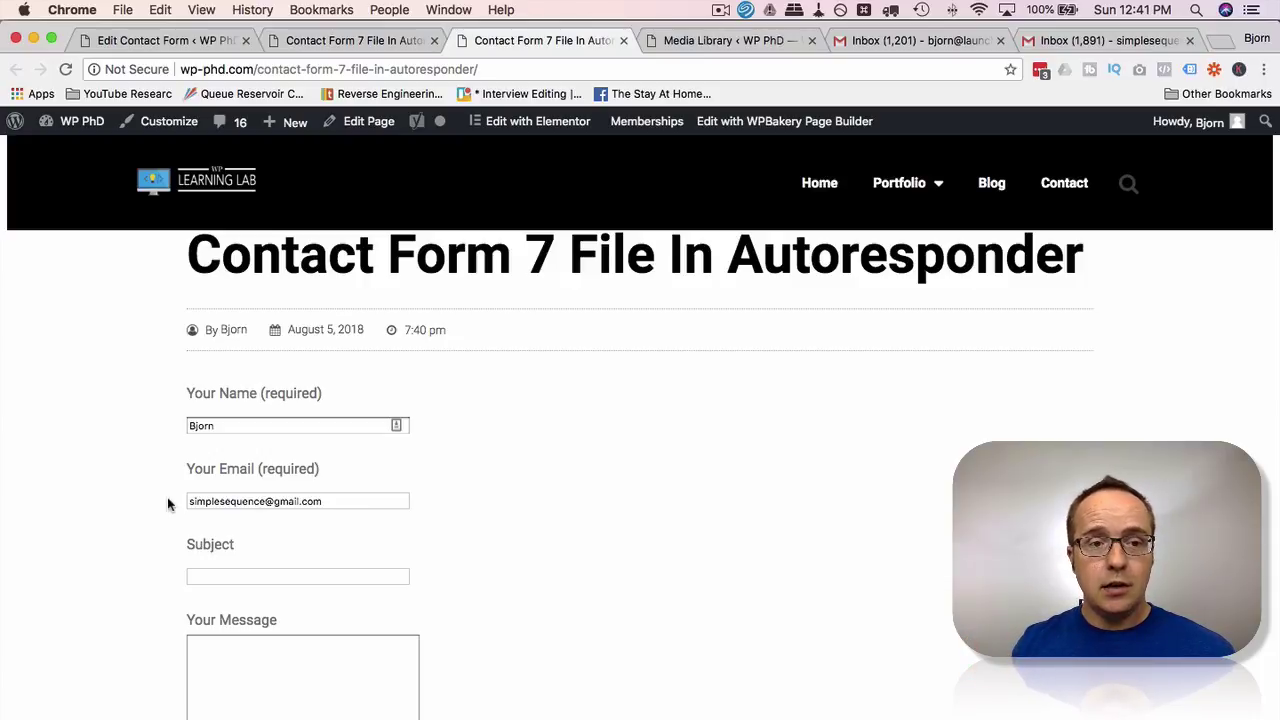
scroll(131, 537, down, 2)
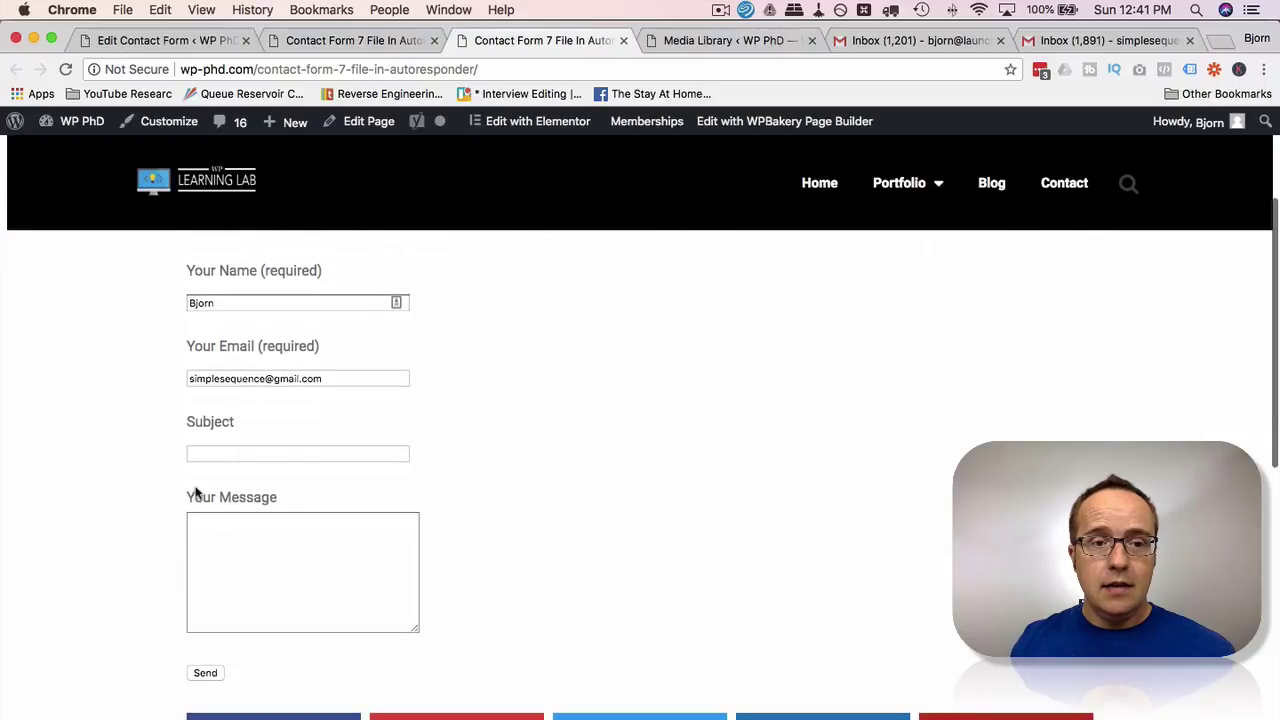
- Set Subject to File Upload Testing, write 'Files attached.' and send the form
click(210, 455)
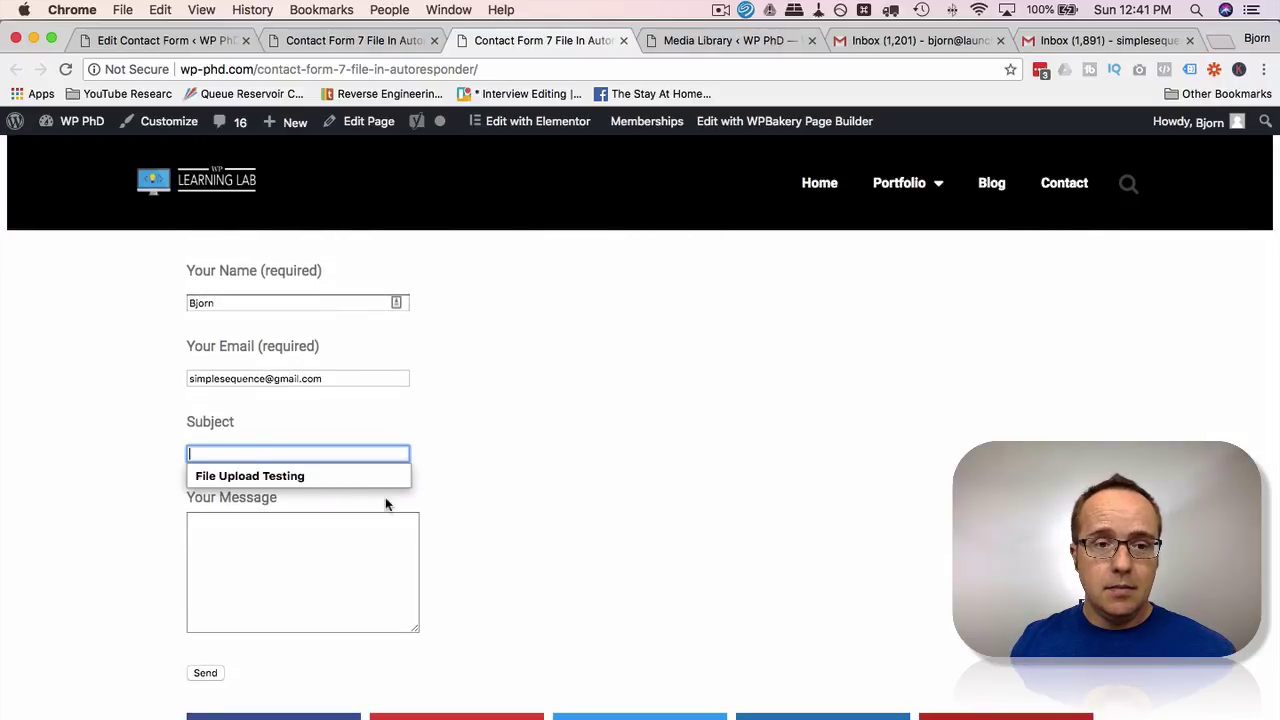
click(273, 478)
click(257, 539)
click(230, 455)
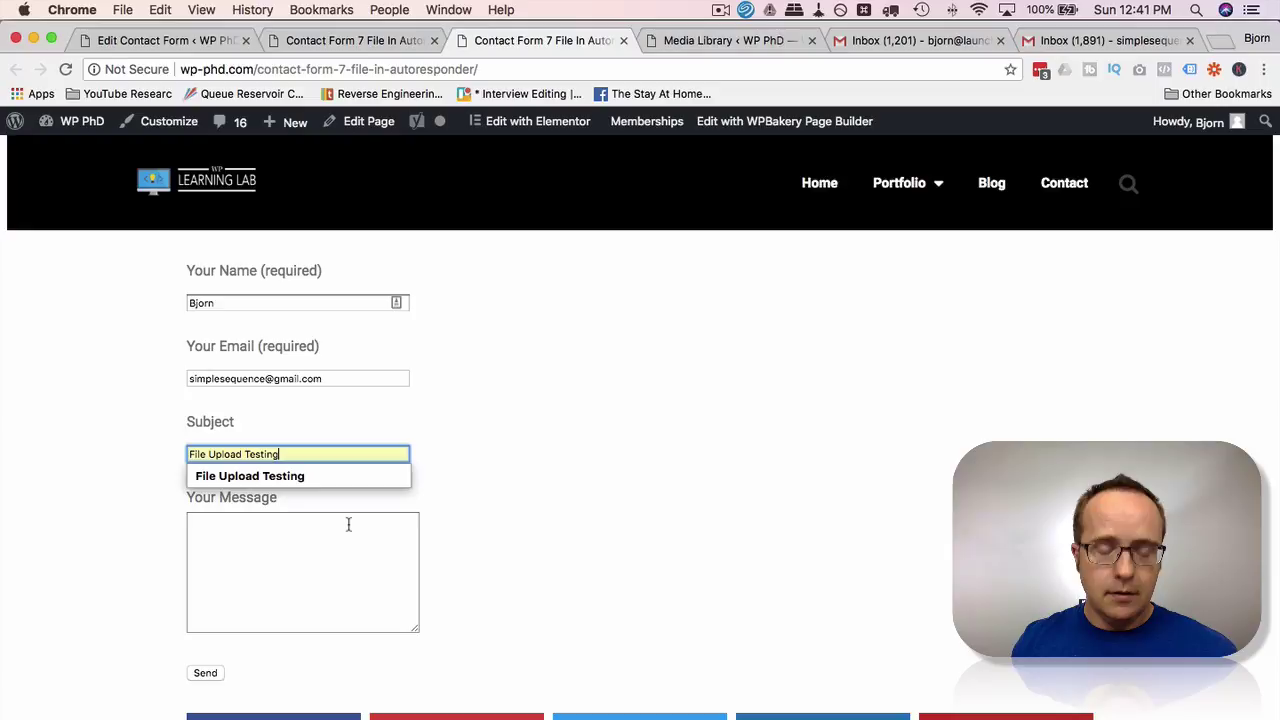
double_click(214, 452)
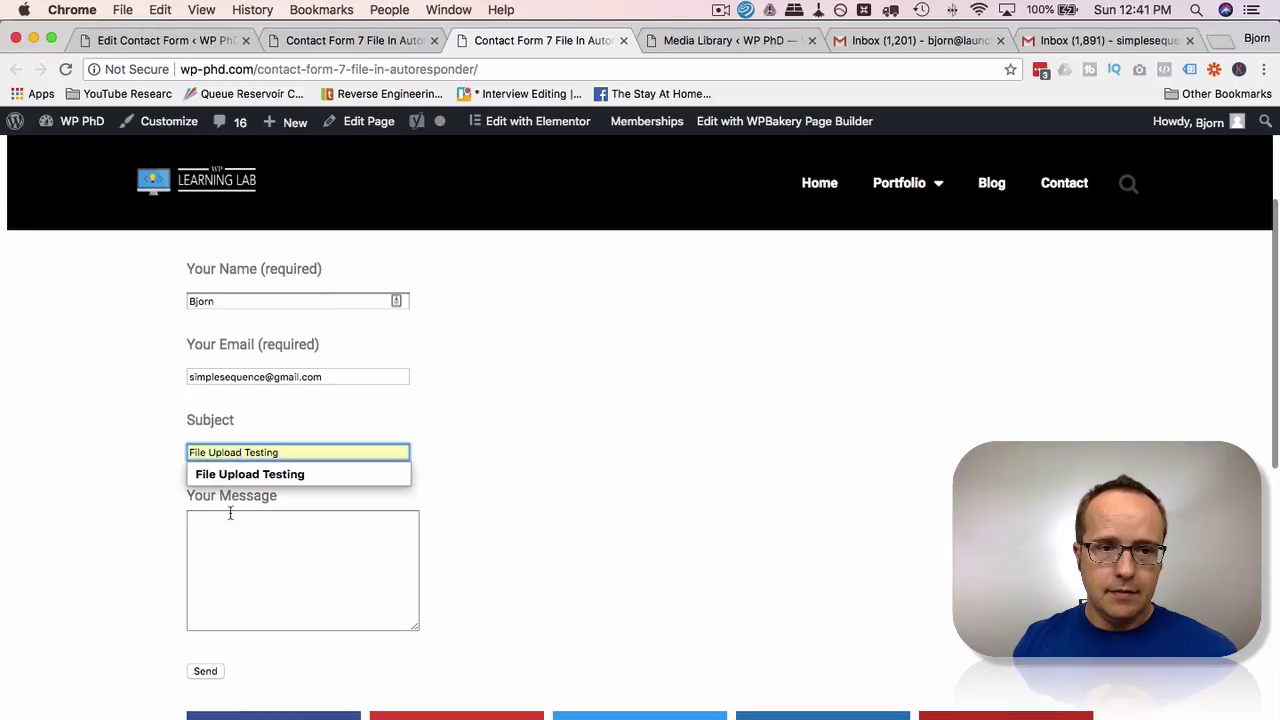
click(239, 542)
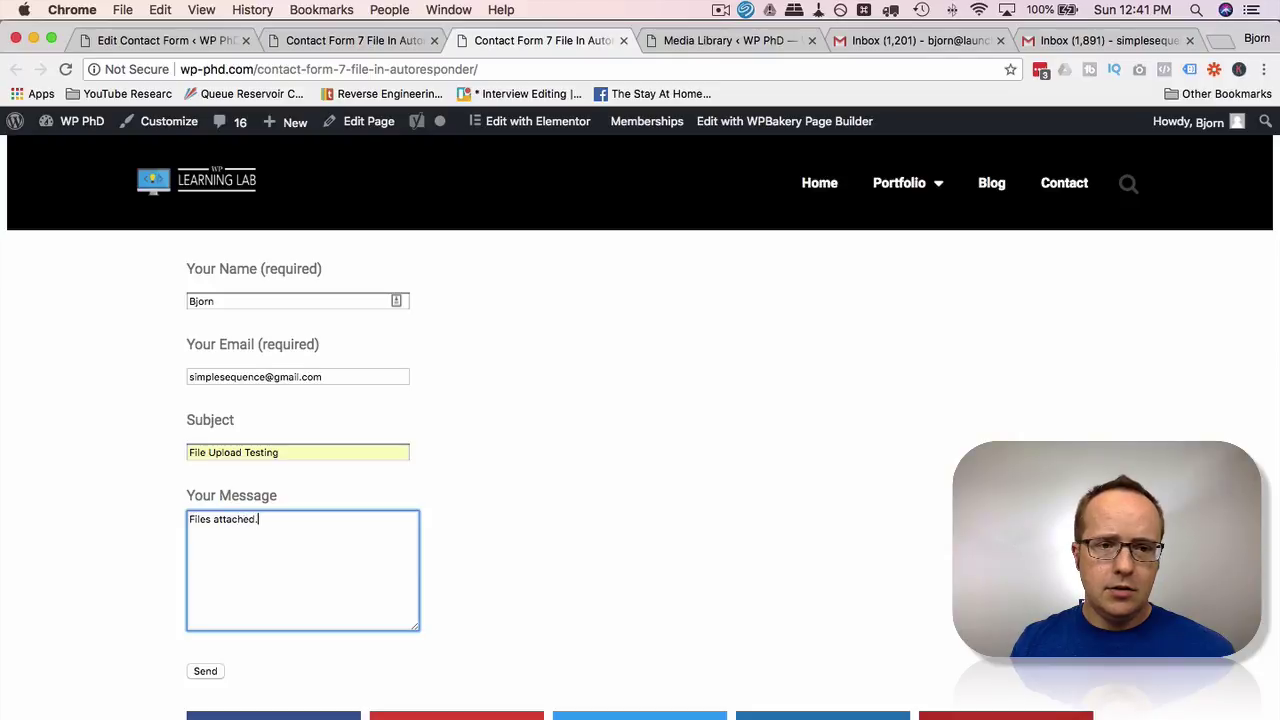
scroll(223, 554, down, 2)
click(205, 579)
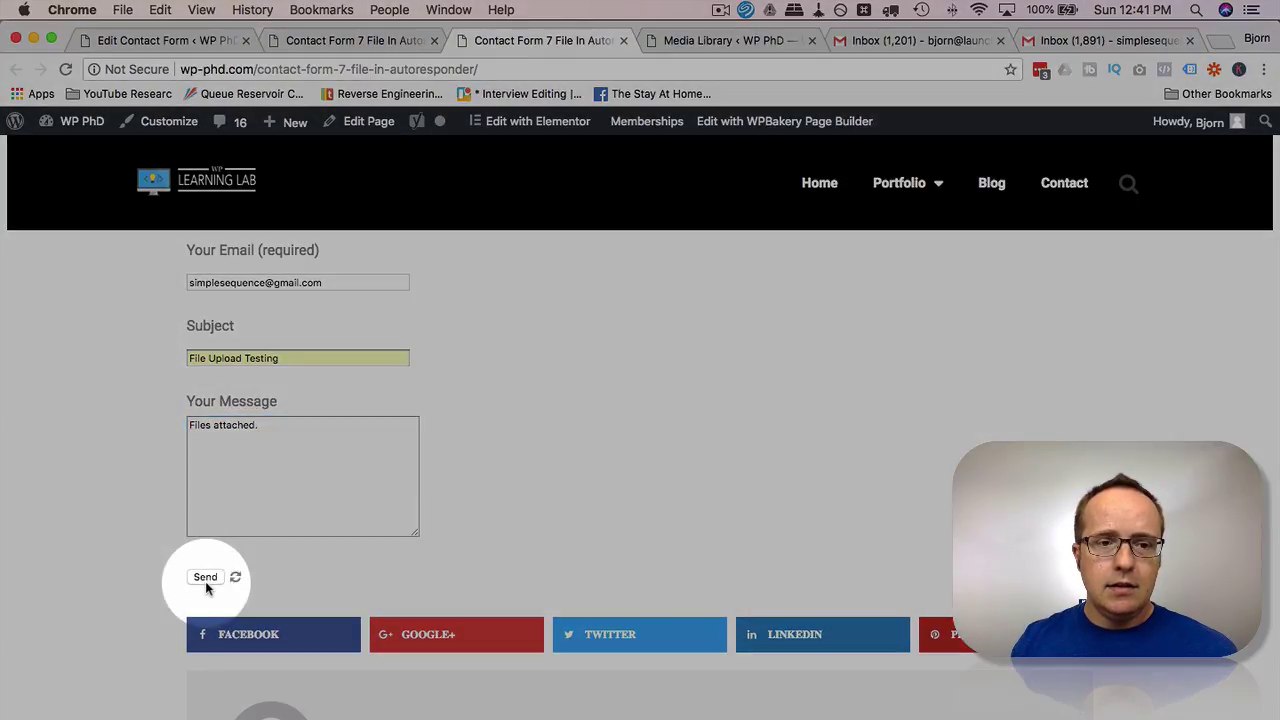
click(517, 540)
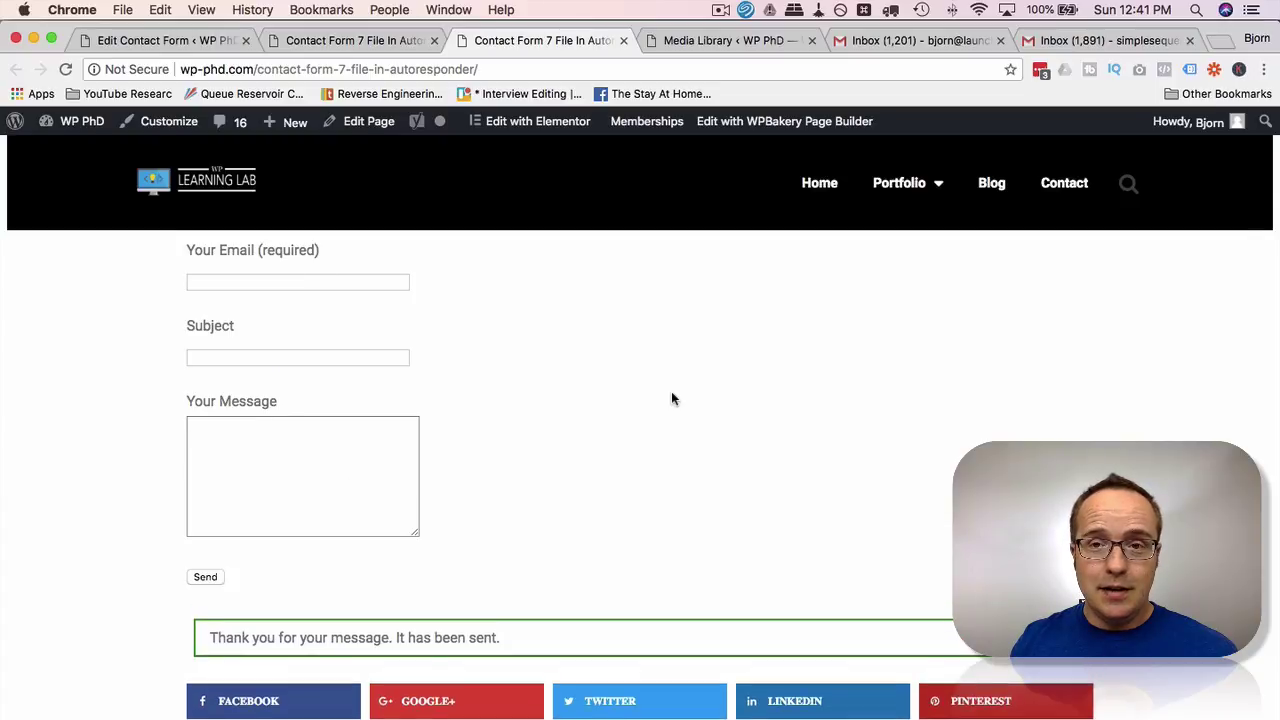
scroll(690, 340, up, 2)
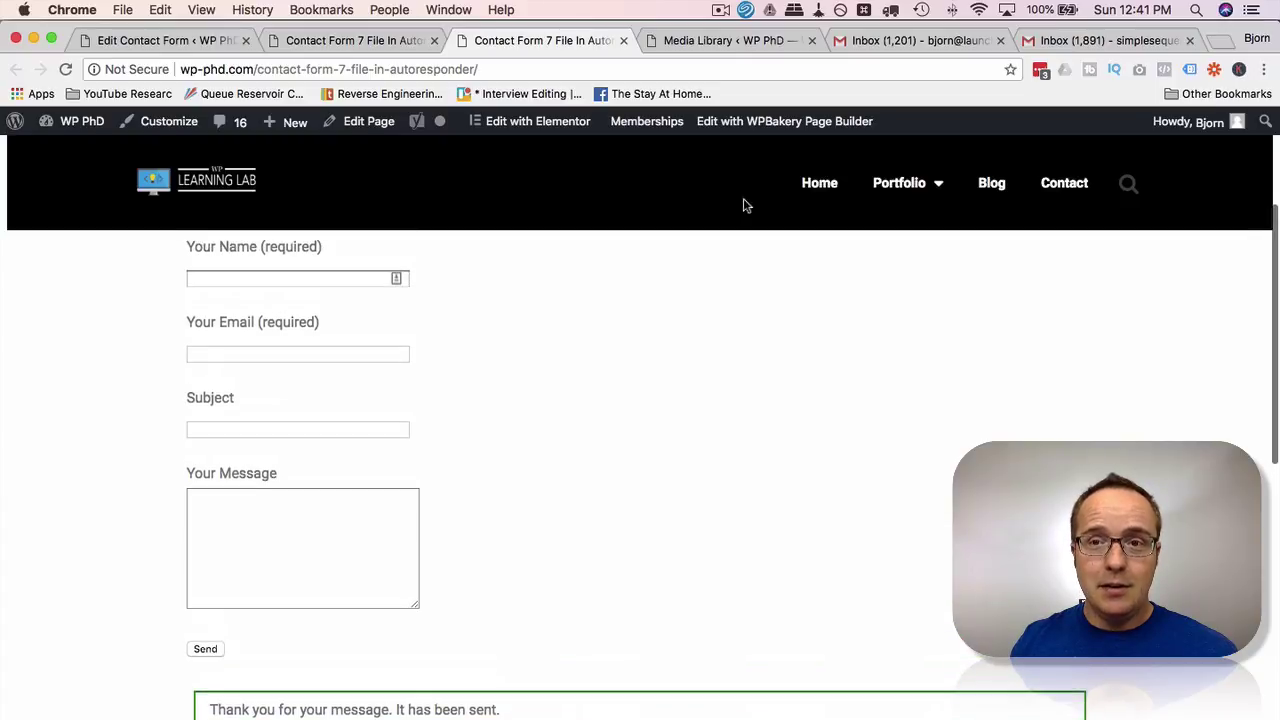
- Check the received 'File Upload Testing' e-mail in Gmail, highlighting its subject and 'Files attached.' text
click(905, 42)
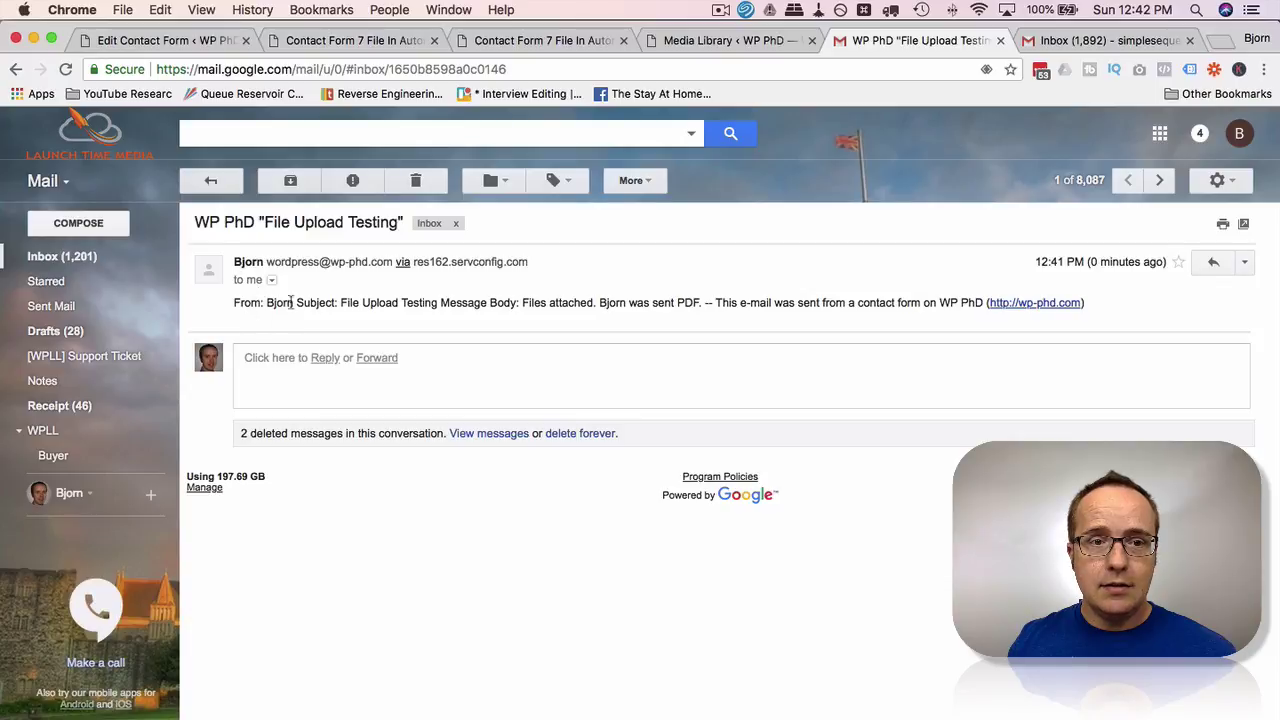
drag(341, 303, 423, 302)
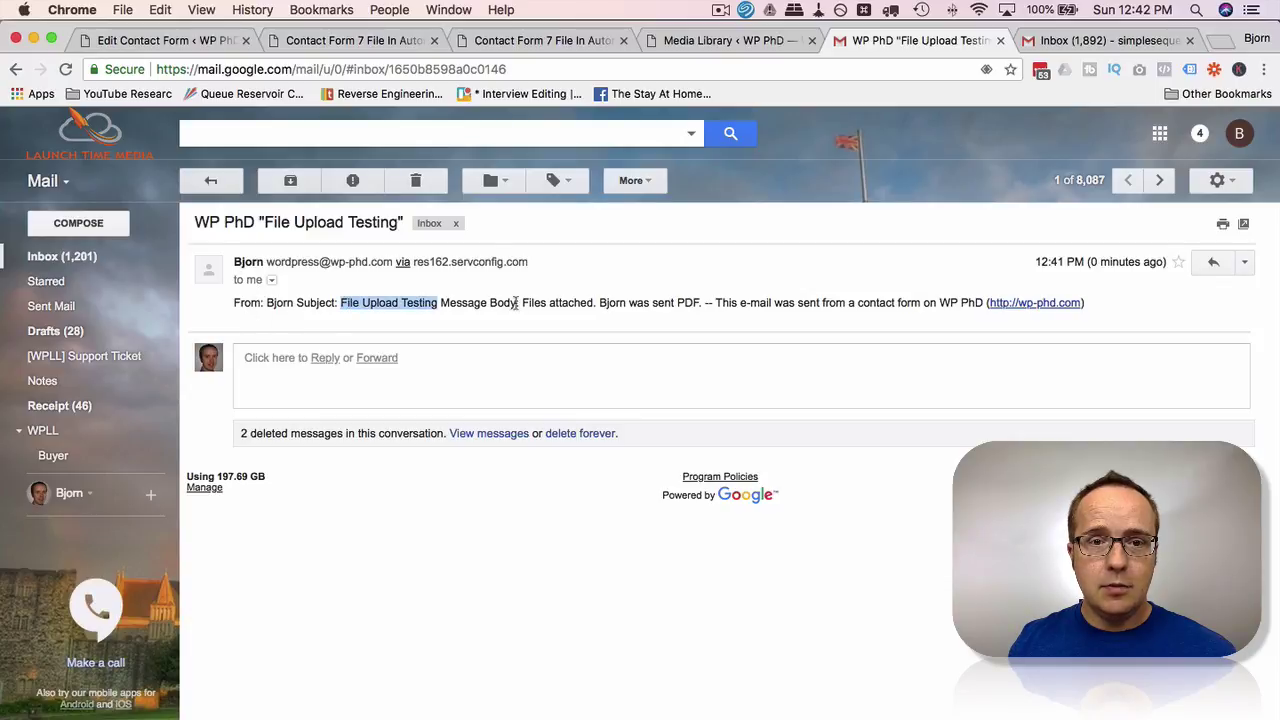
drag(520, 303, 681, 301)
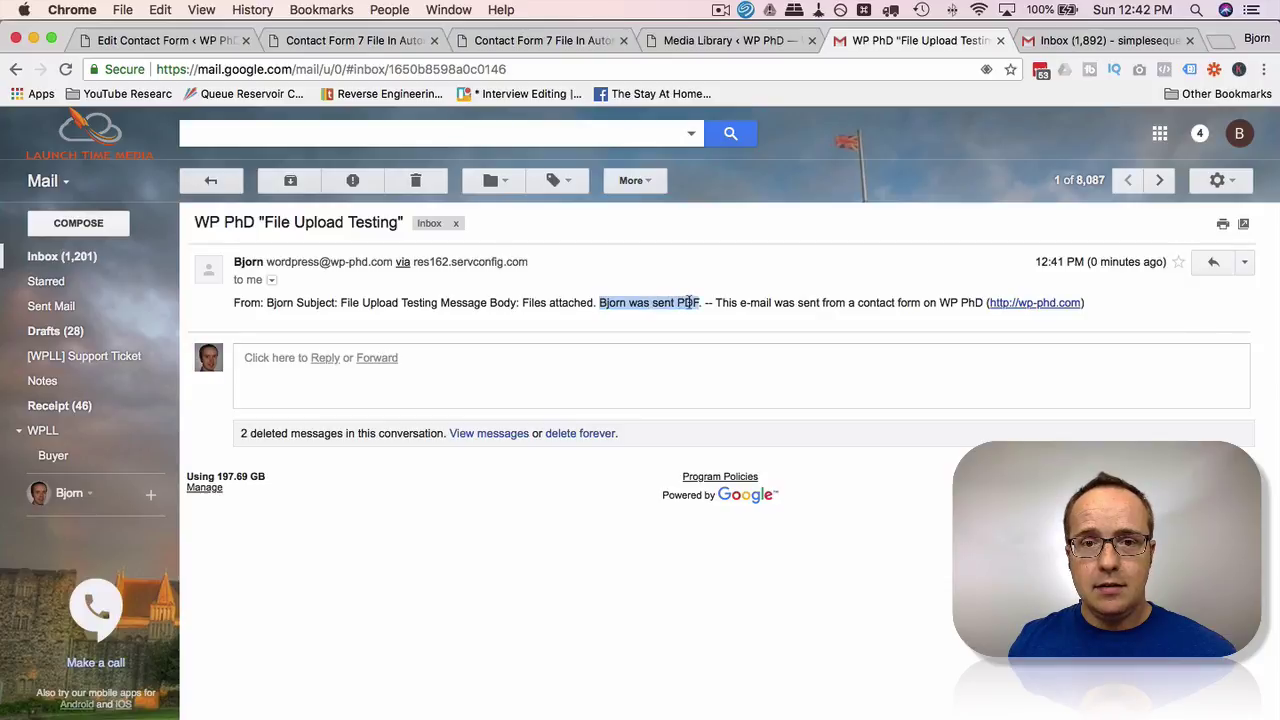
click(592, 307)
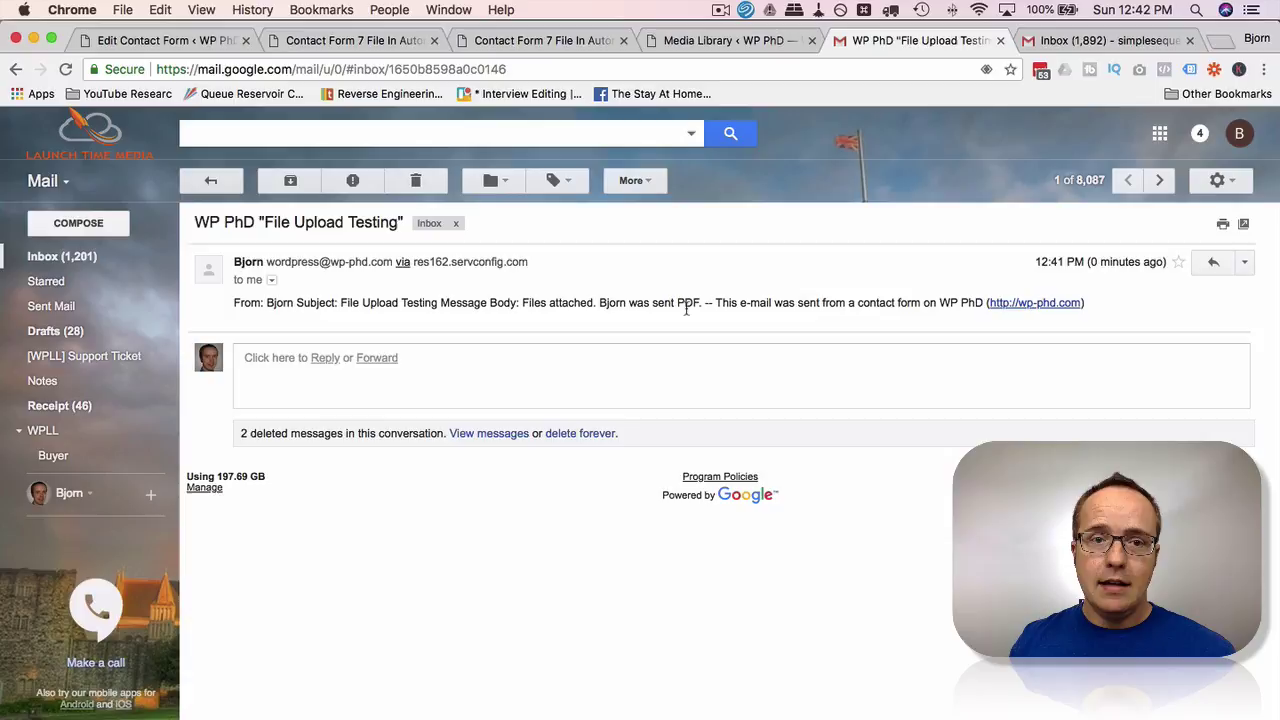
- Back in Contact form 1's editor, select the Mail tab's Message Body text
click(152, 40)
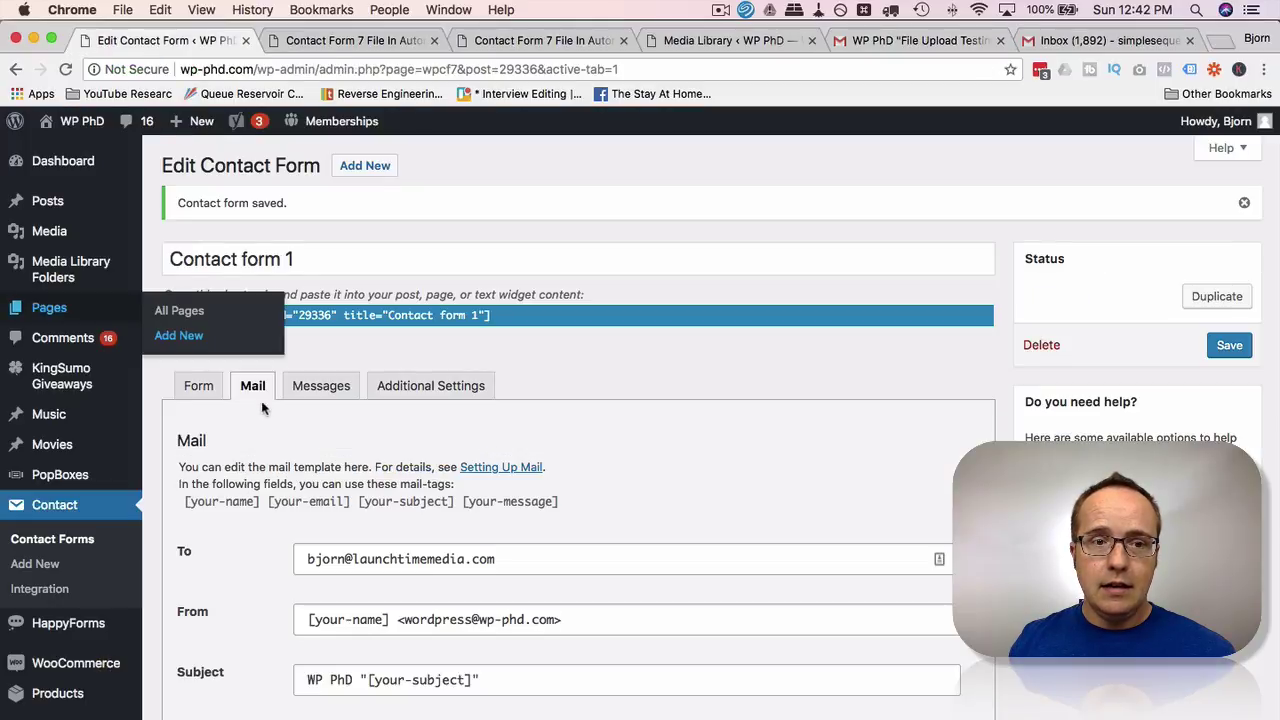
scroll(245, 450, down, 10)
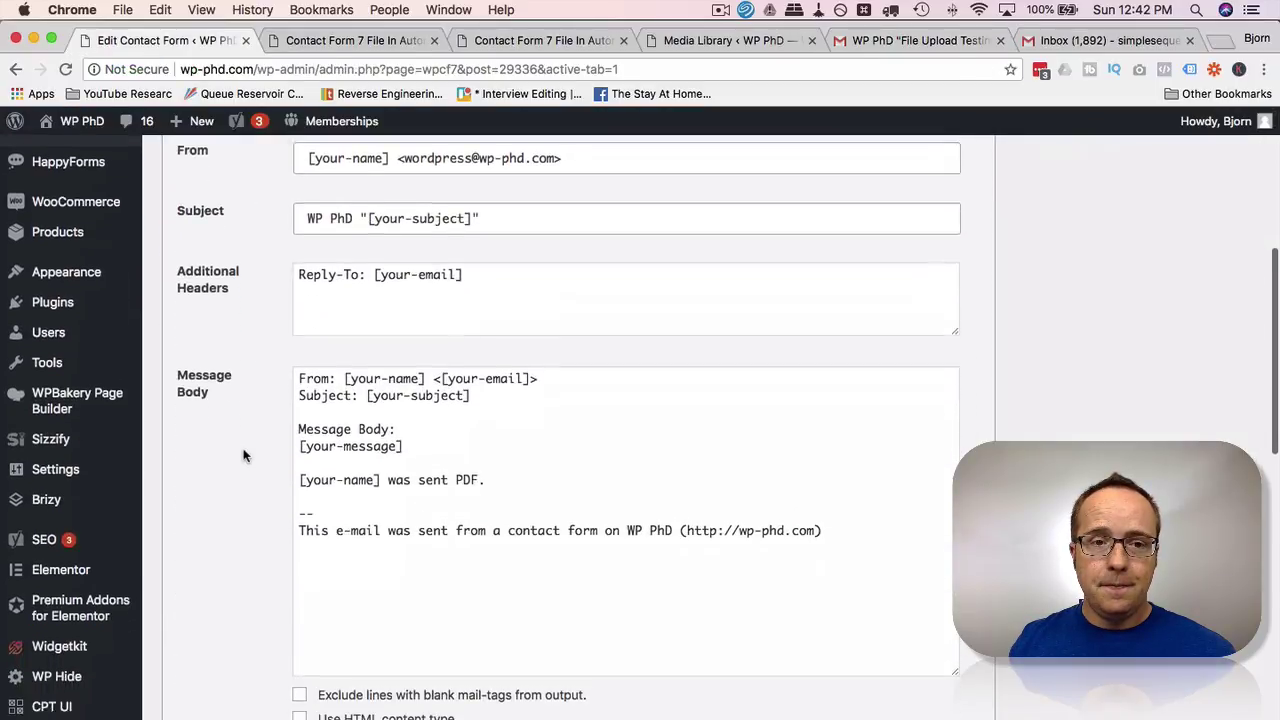
drag(410, 490, 300, 365)
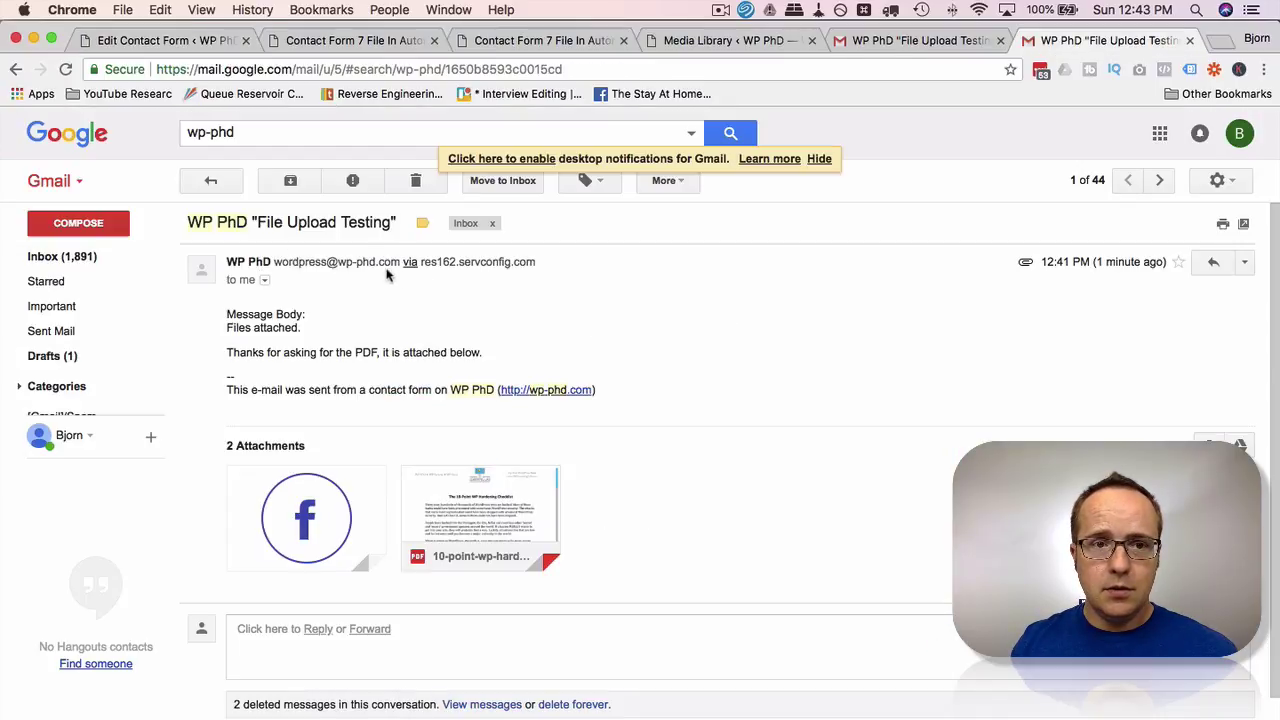
click(265, 280)
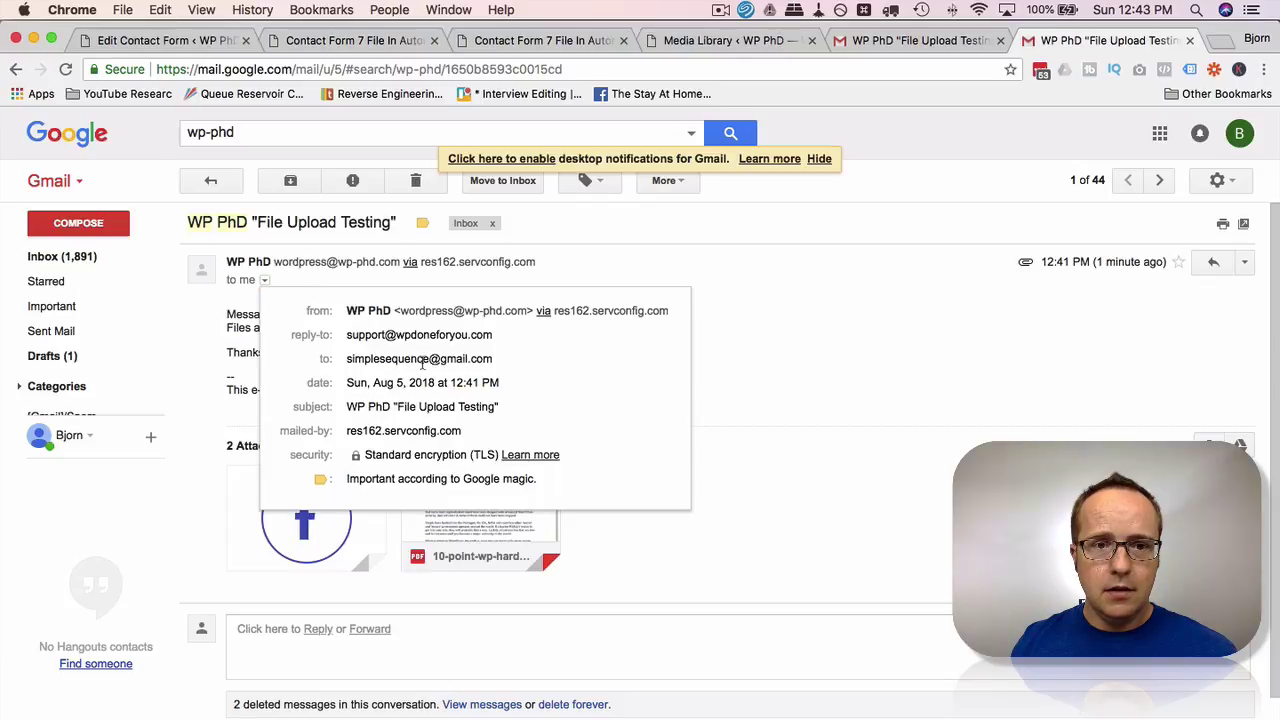
drag(492, 360, 343, 364)
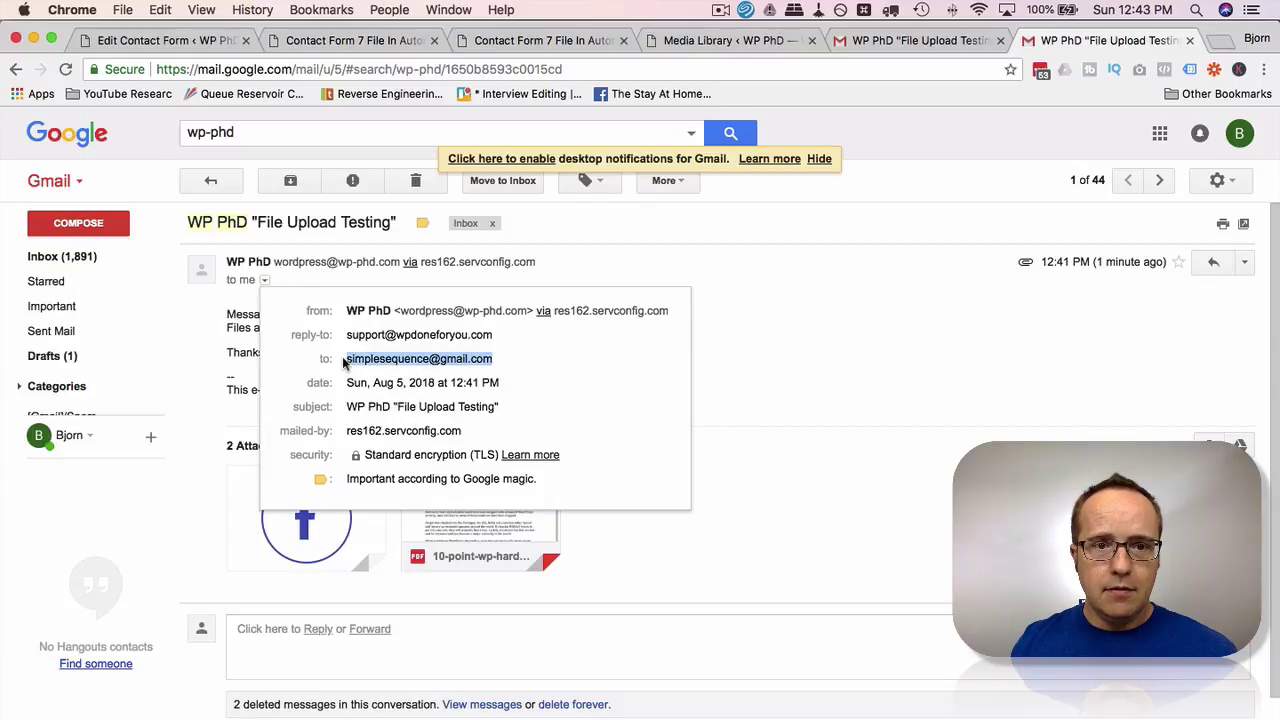
click(760, 370)
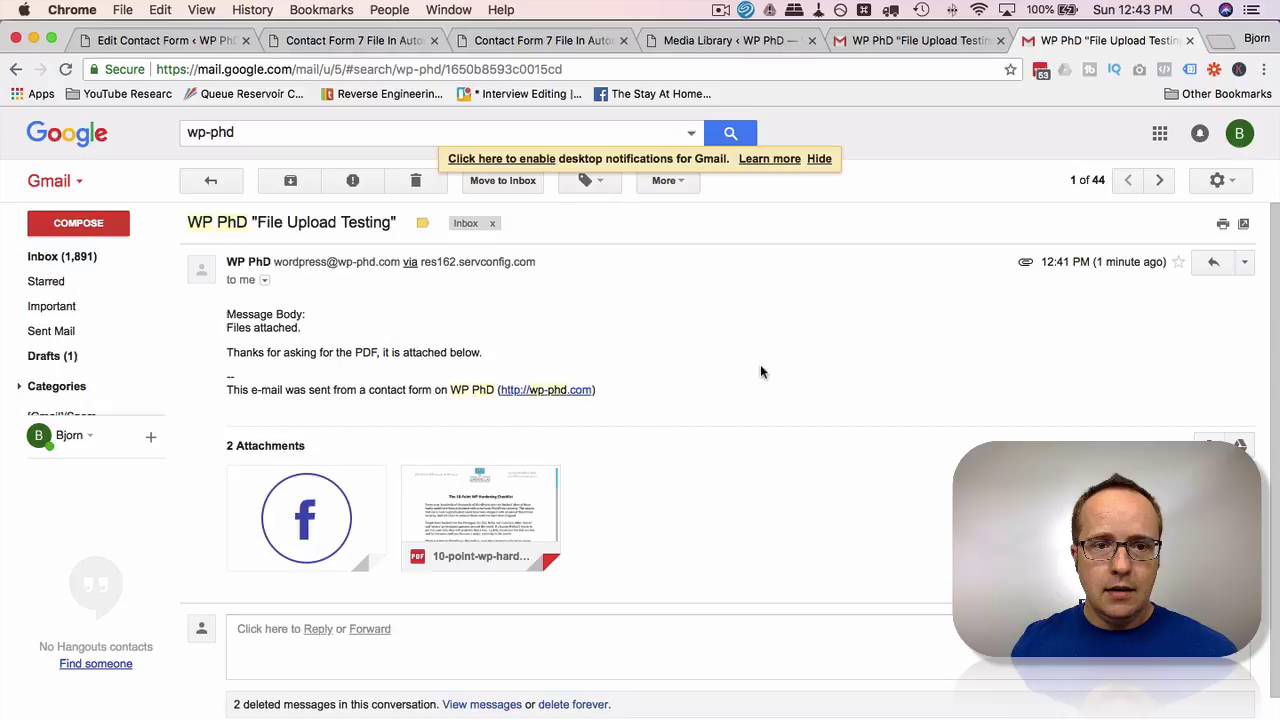
click(543, 474)
mouse_move(300, 514)
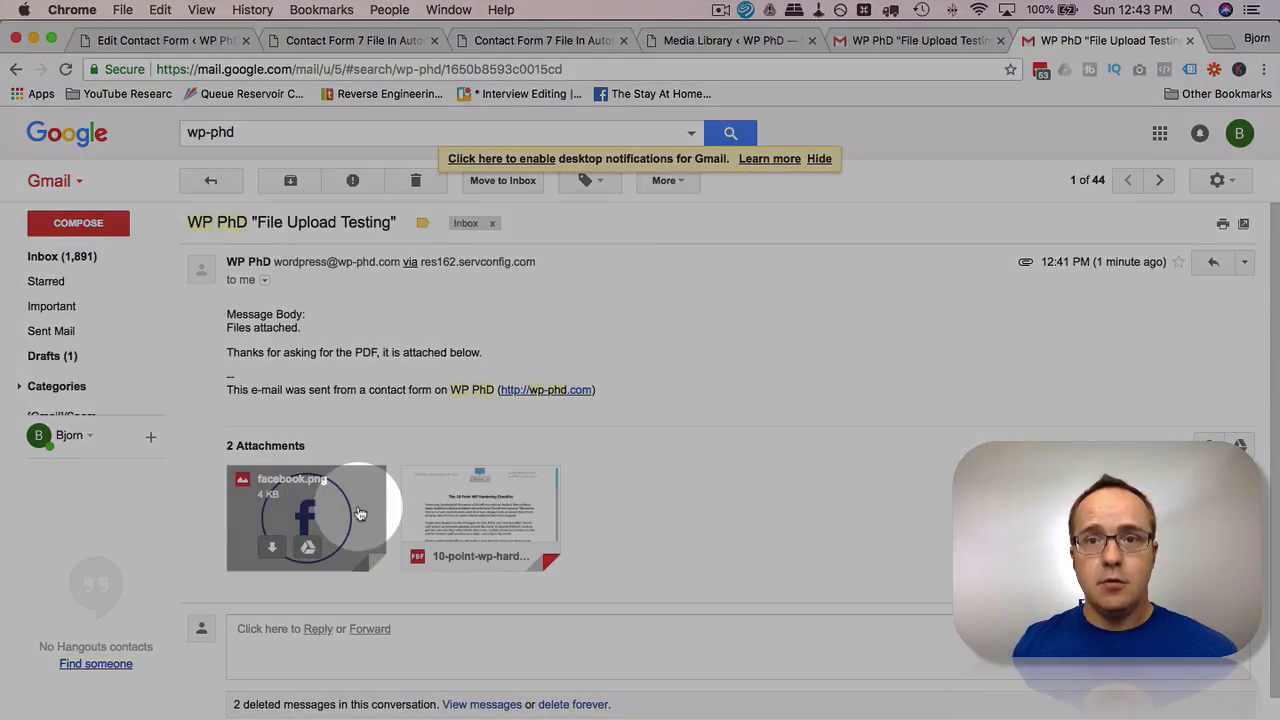
mouse_move(543, 526)
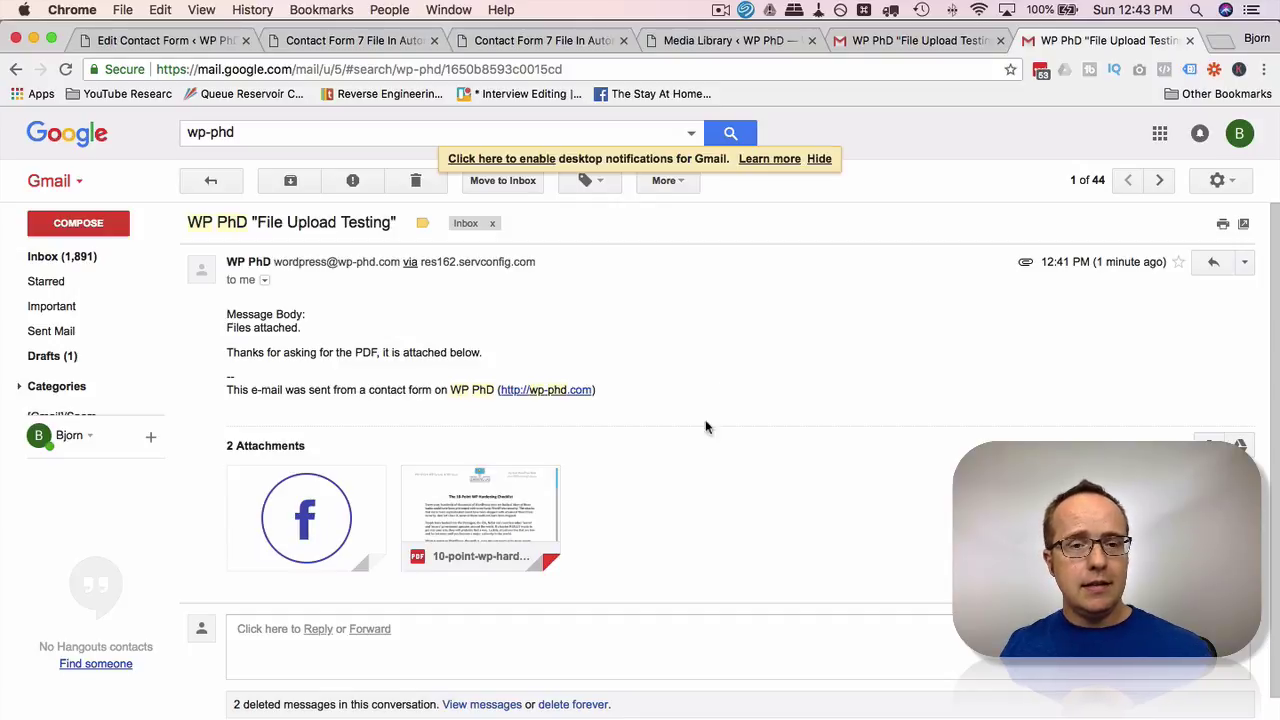
mouse_move(513, 506)
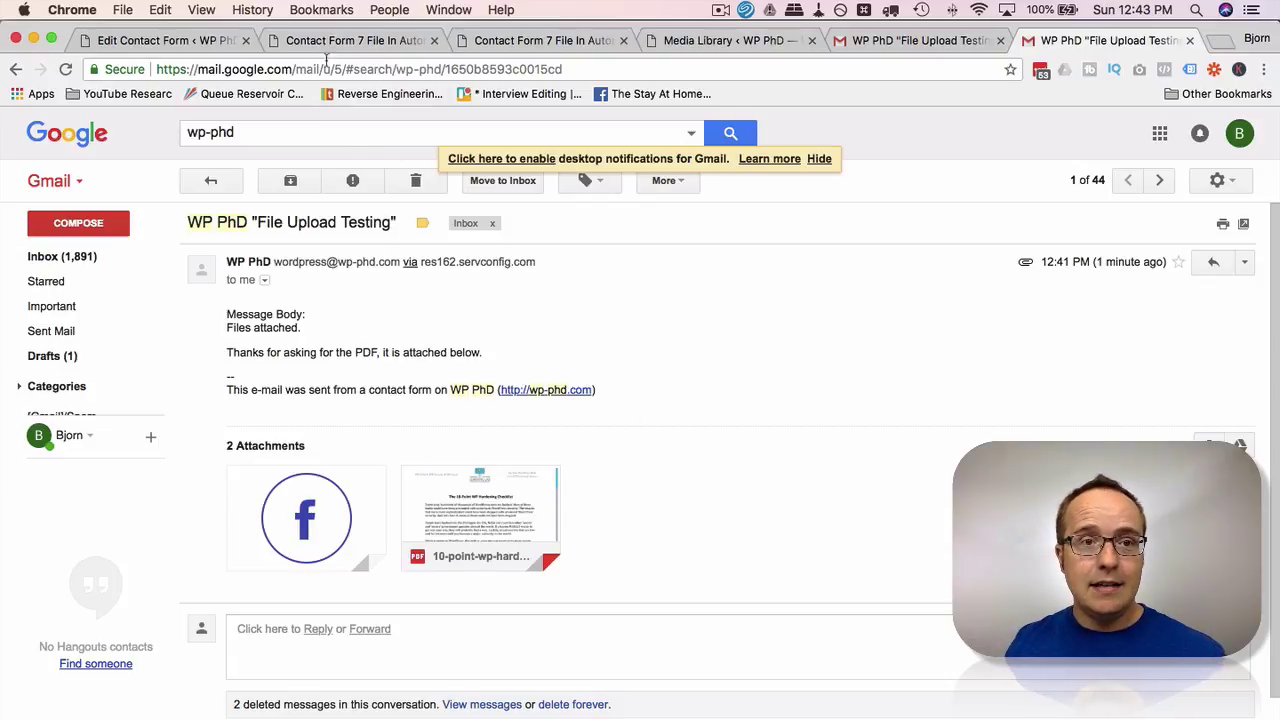
click(216, 45)
- Add a blank third line after facebook.png in Mail (2) File Attachments, then open cPanel
scroll(223, 582, down, 15)
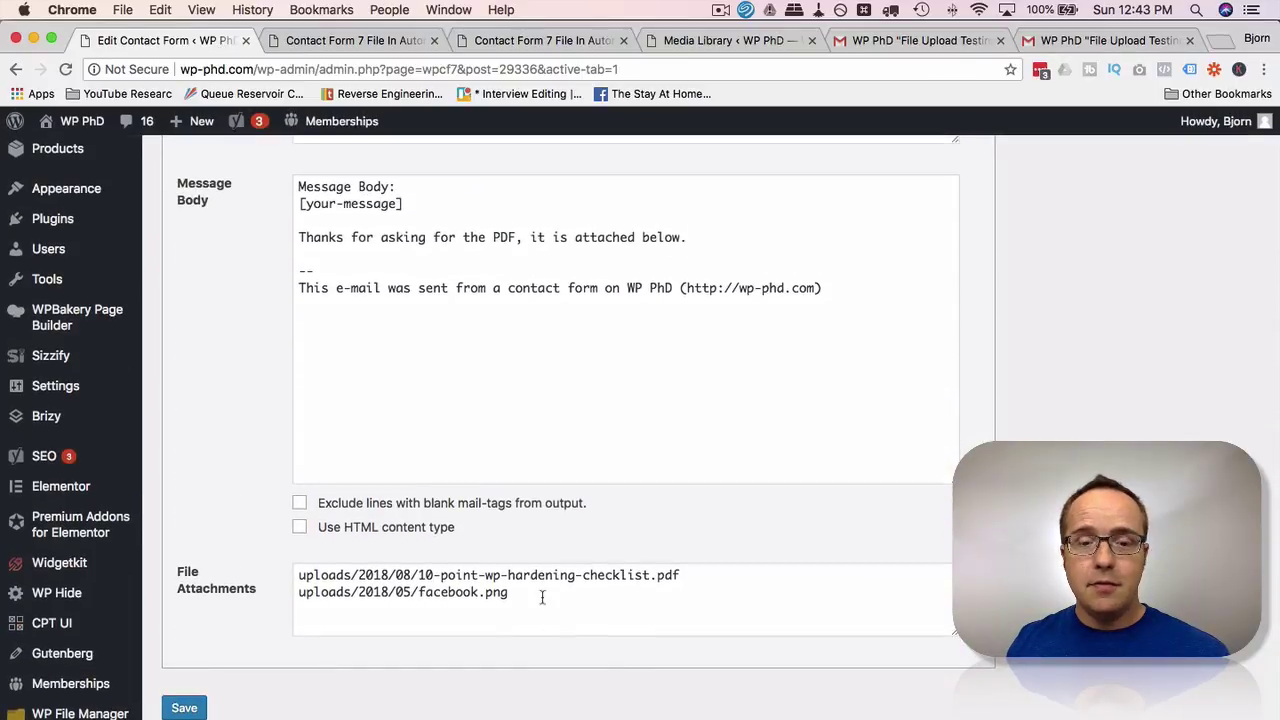
click(530, 615)
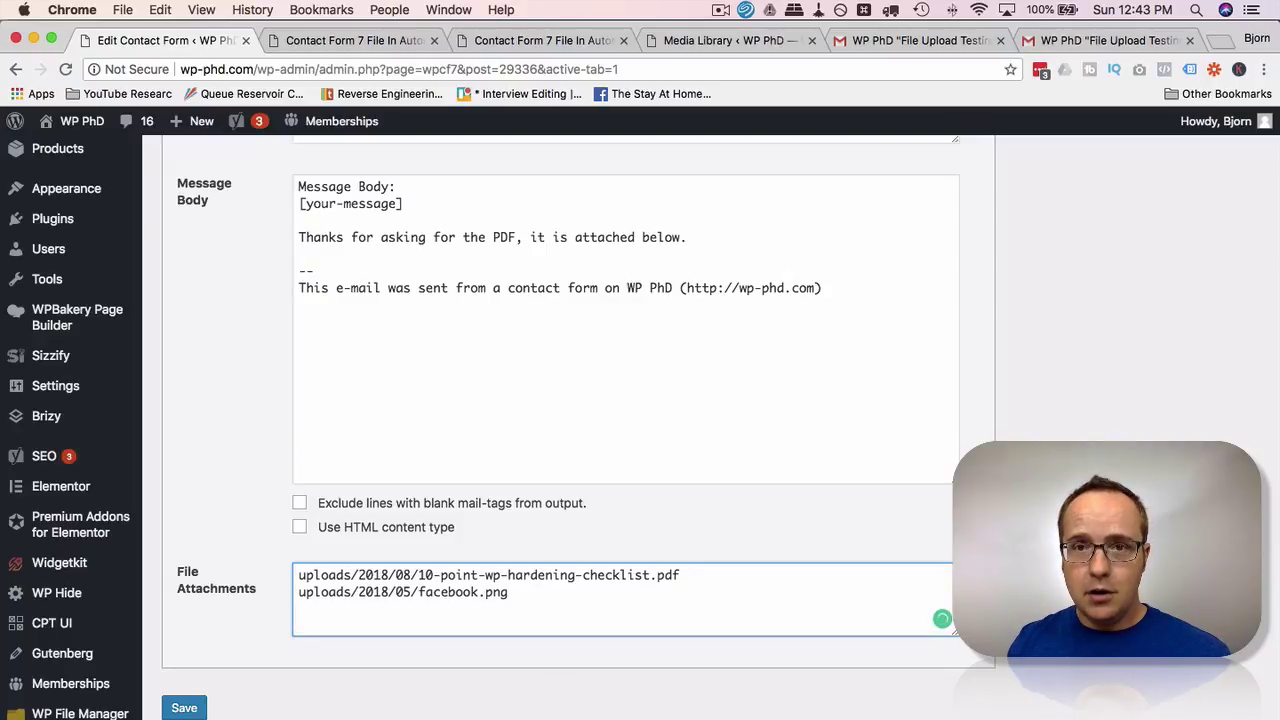
key(Return)
click(1041, 72)
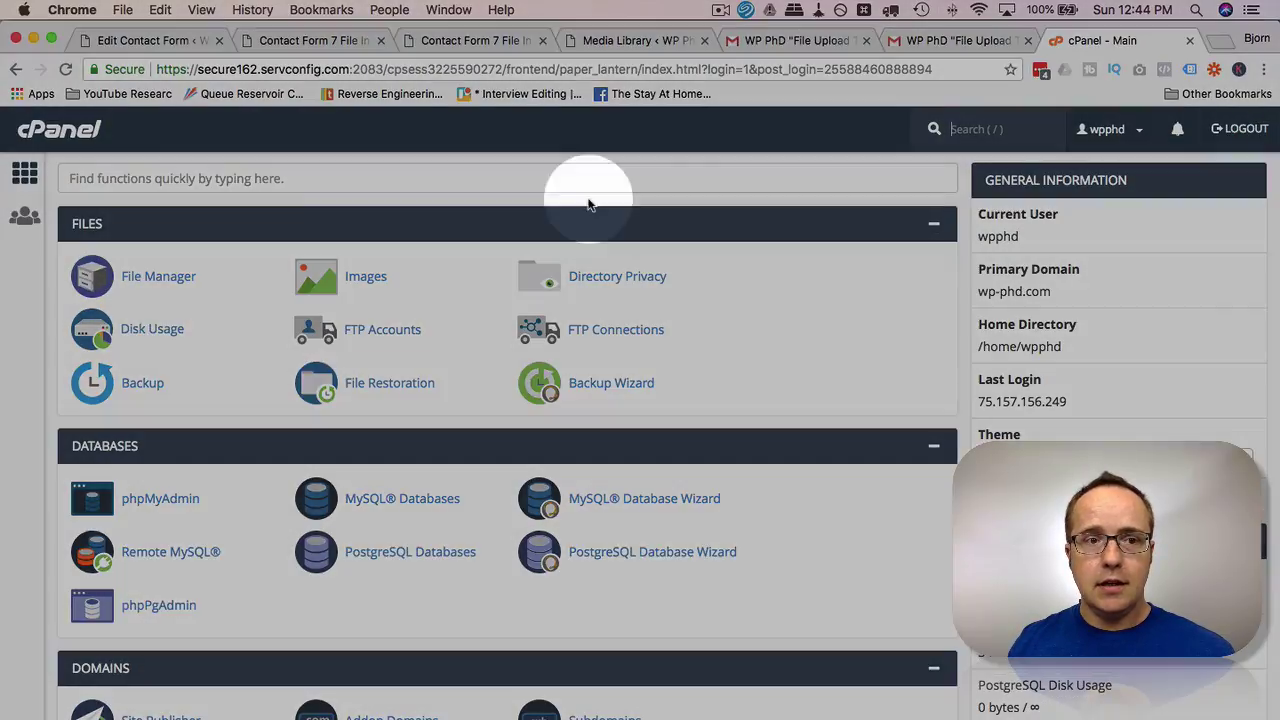
- Browse into public_html in cPanel File Manager, then return to the contact form editor
click(145, 282)
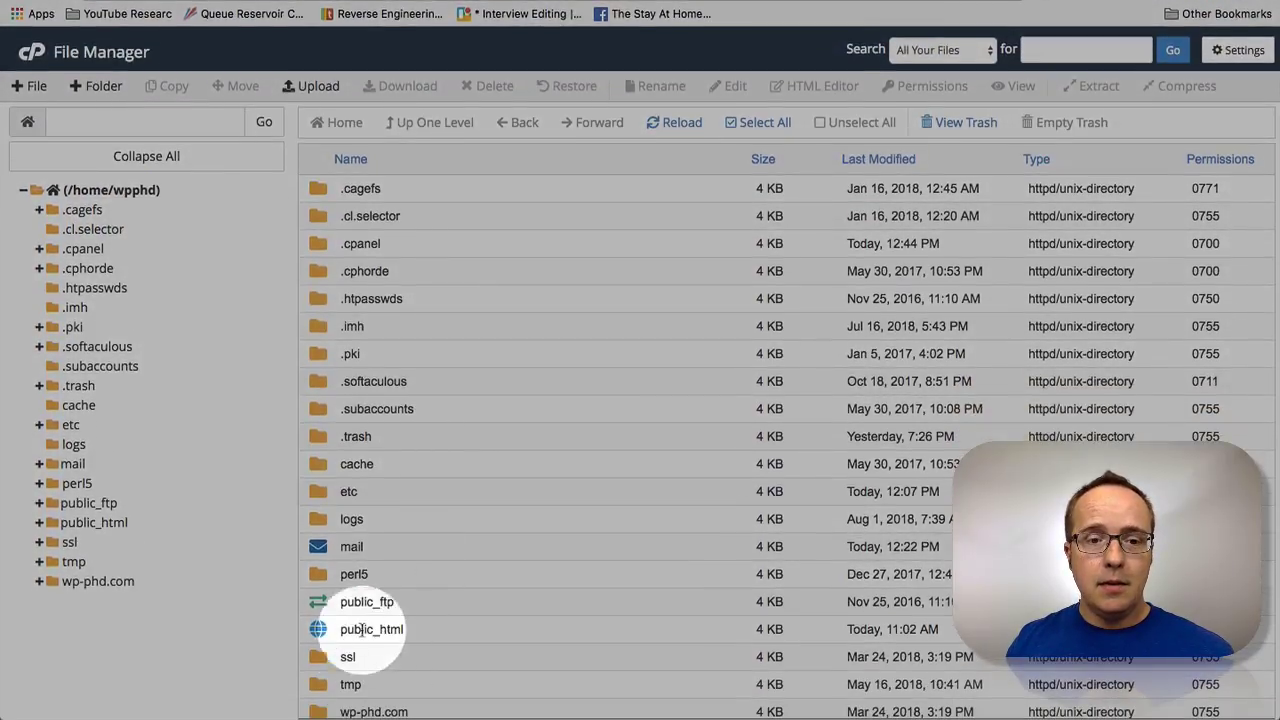
double_click(425, 628)
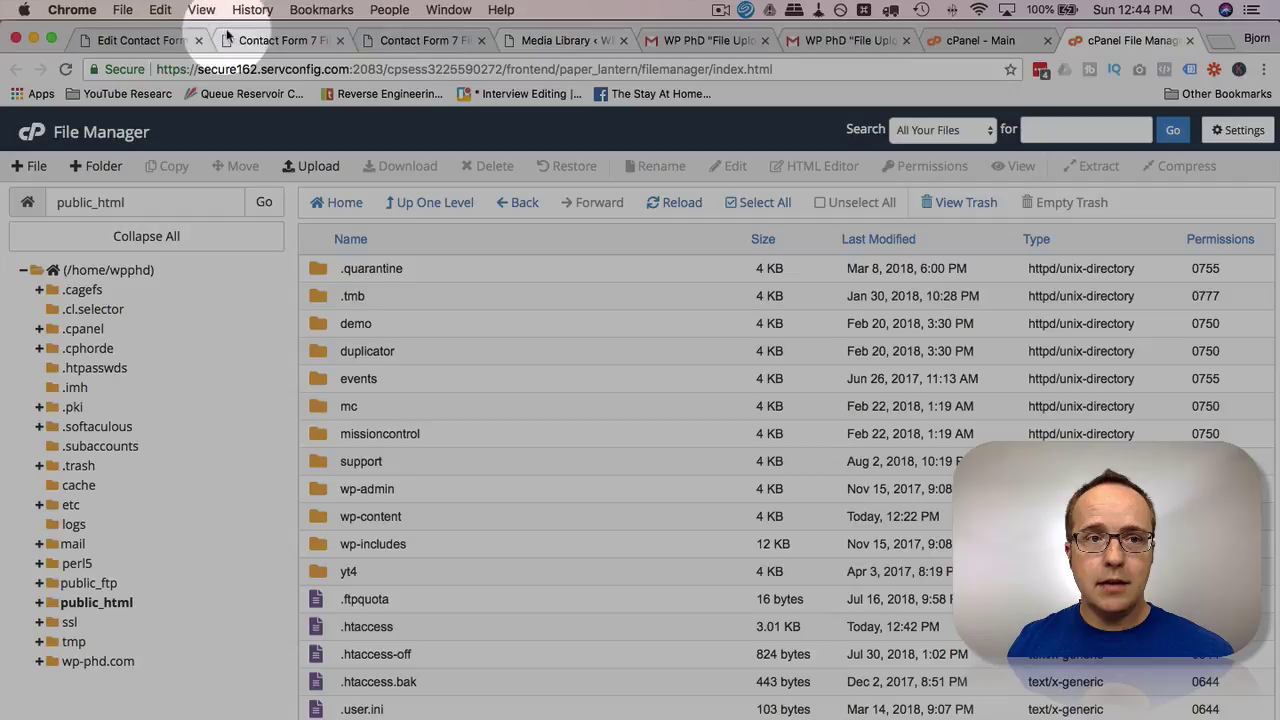
click(160, 40)
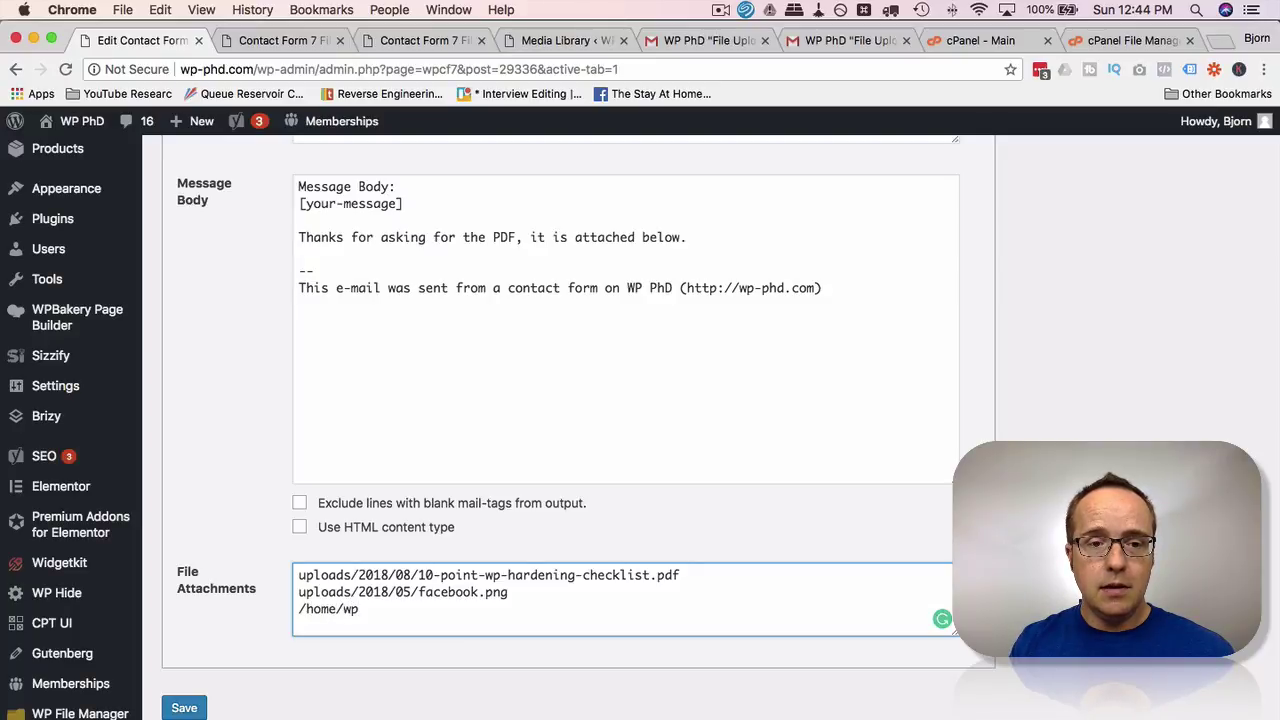
- Type the trailing slash so the third attachment line reads /home/wpphd/public_html/
text(/public_html/)
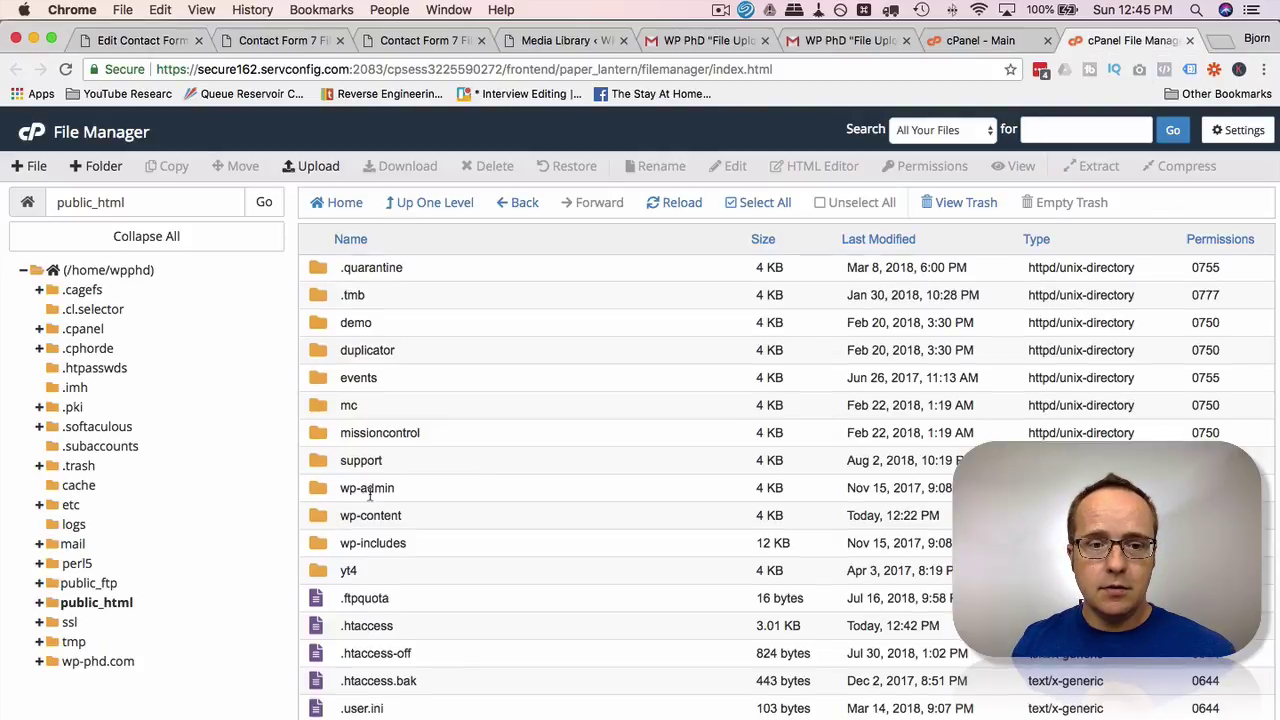
- Open the public_html/events/img folder in cPanel File Manager
scroll(371, 494, down, 5)
scroll(387, 392, up, 5)
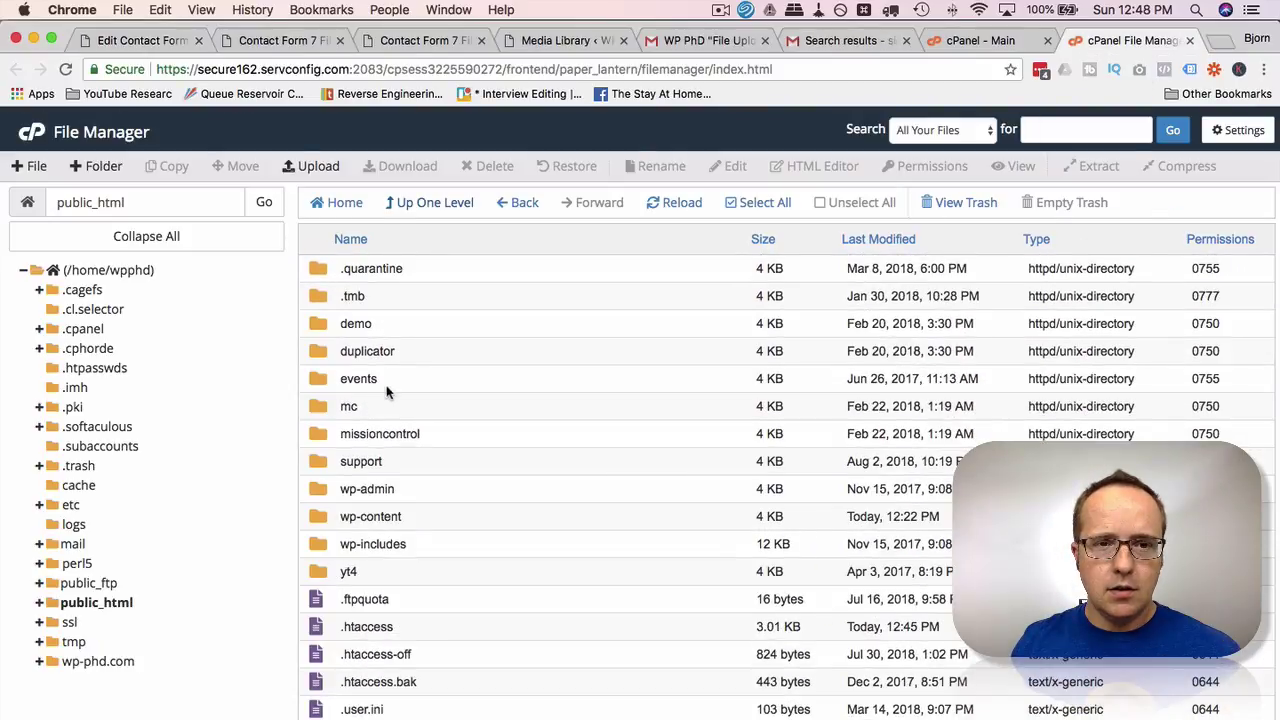
double_click(386, 380)
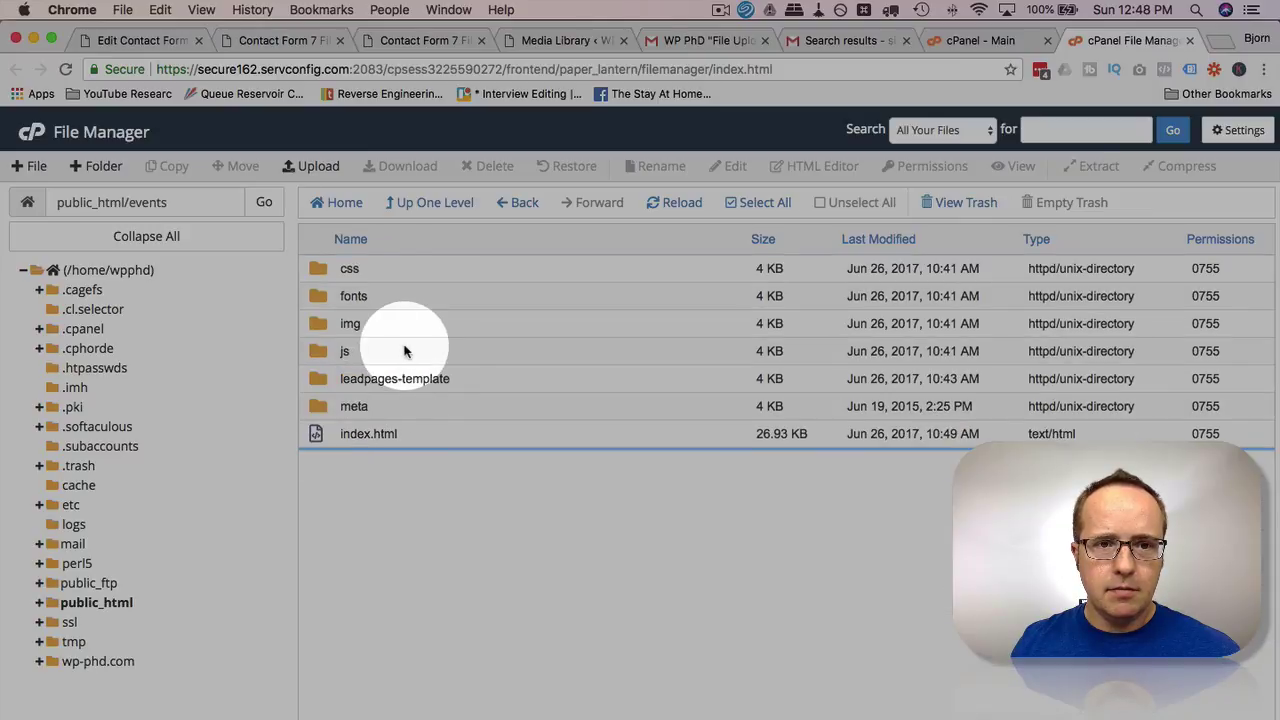
double_click(391, 323)
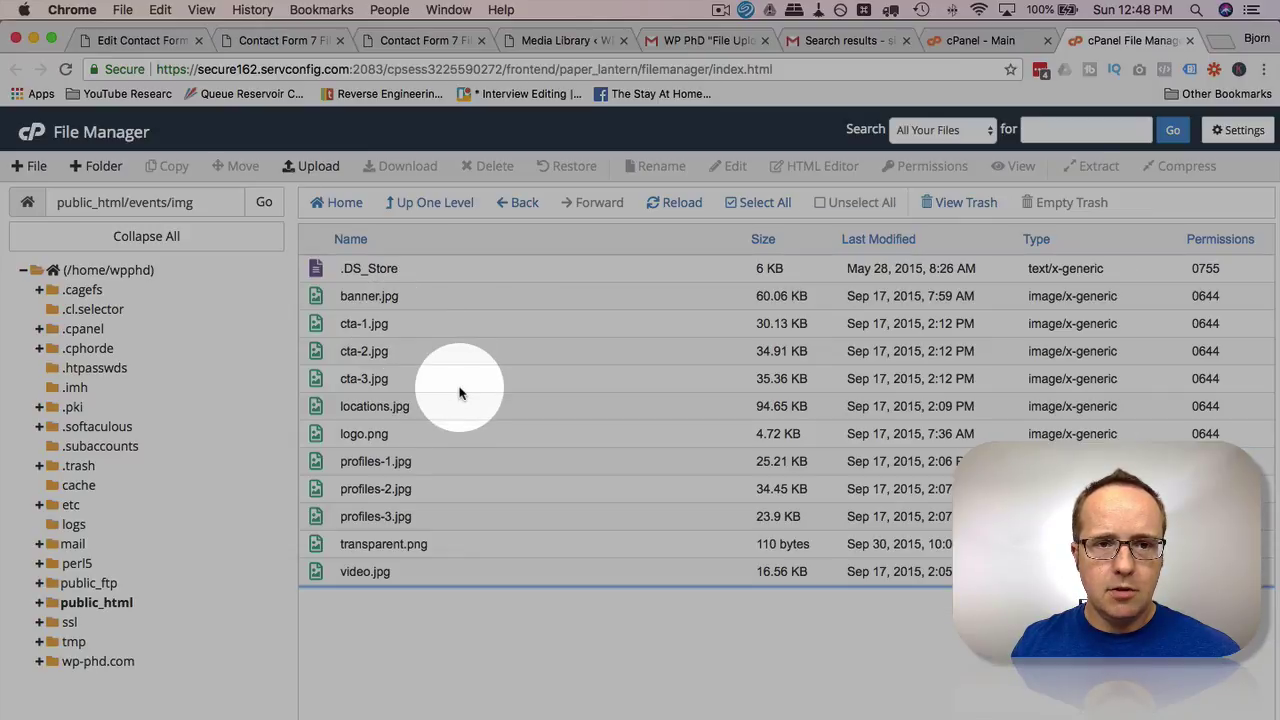
- Select banner.jpg and inspect its name and actions menu, then cancel without renaming
click(362, 298)
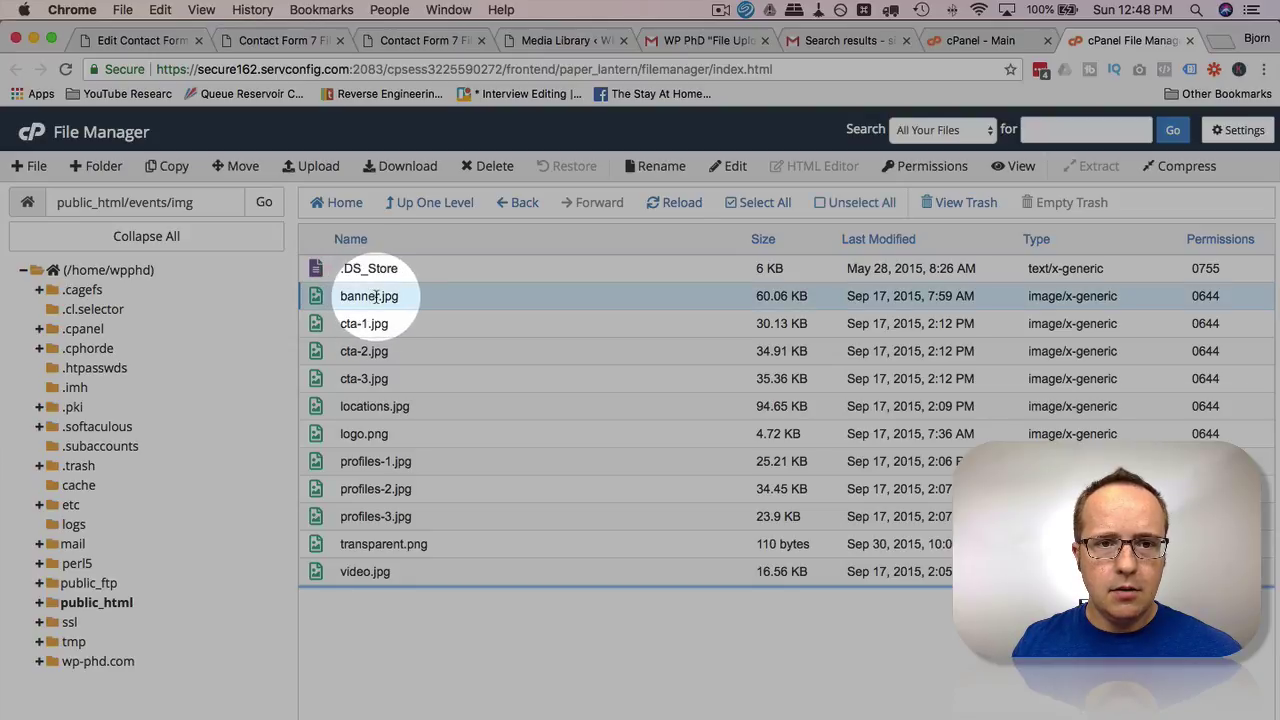
click(366, 297)
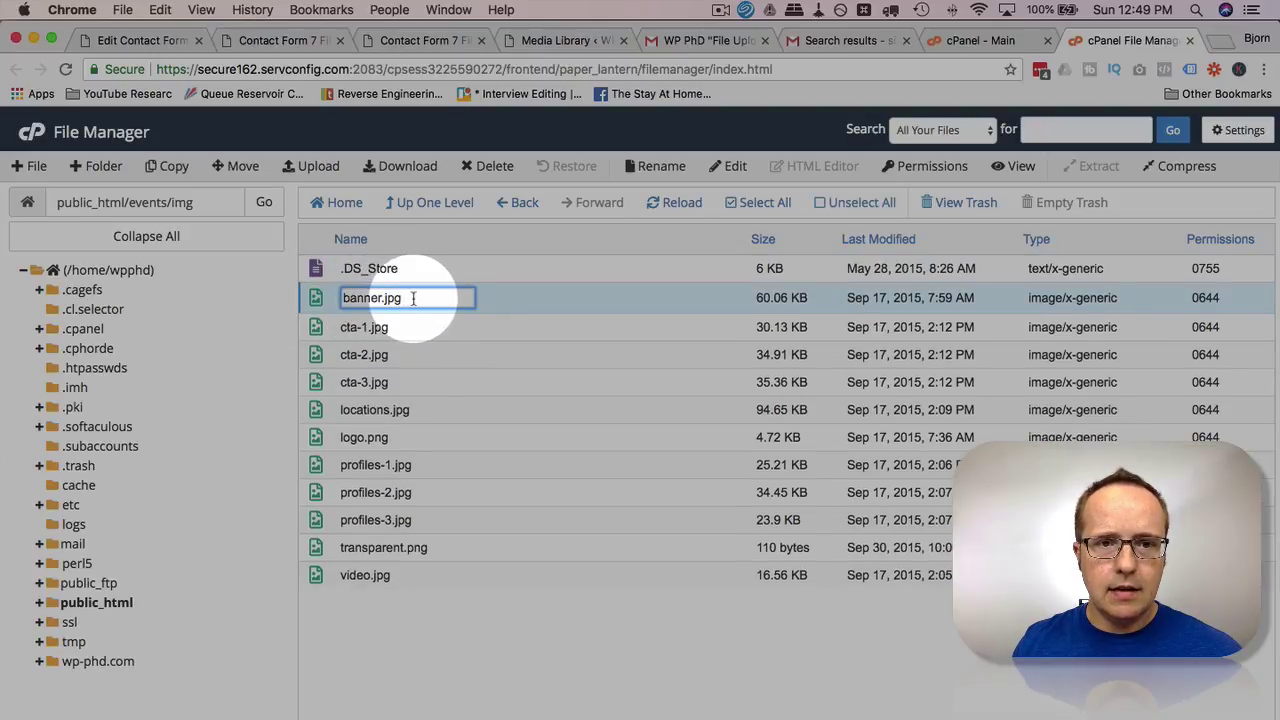
double_click(375, 298)
right_click(378, 300)
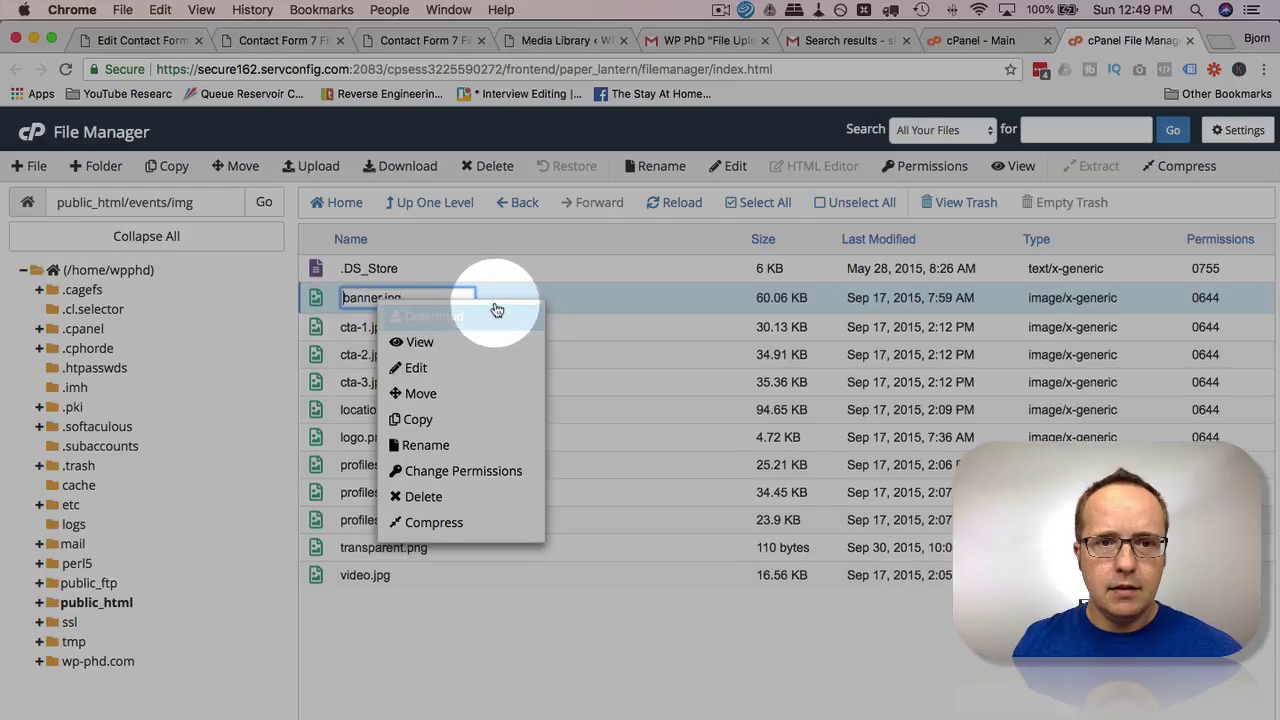
click(528, 286)
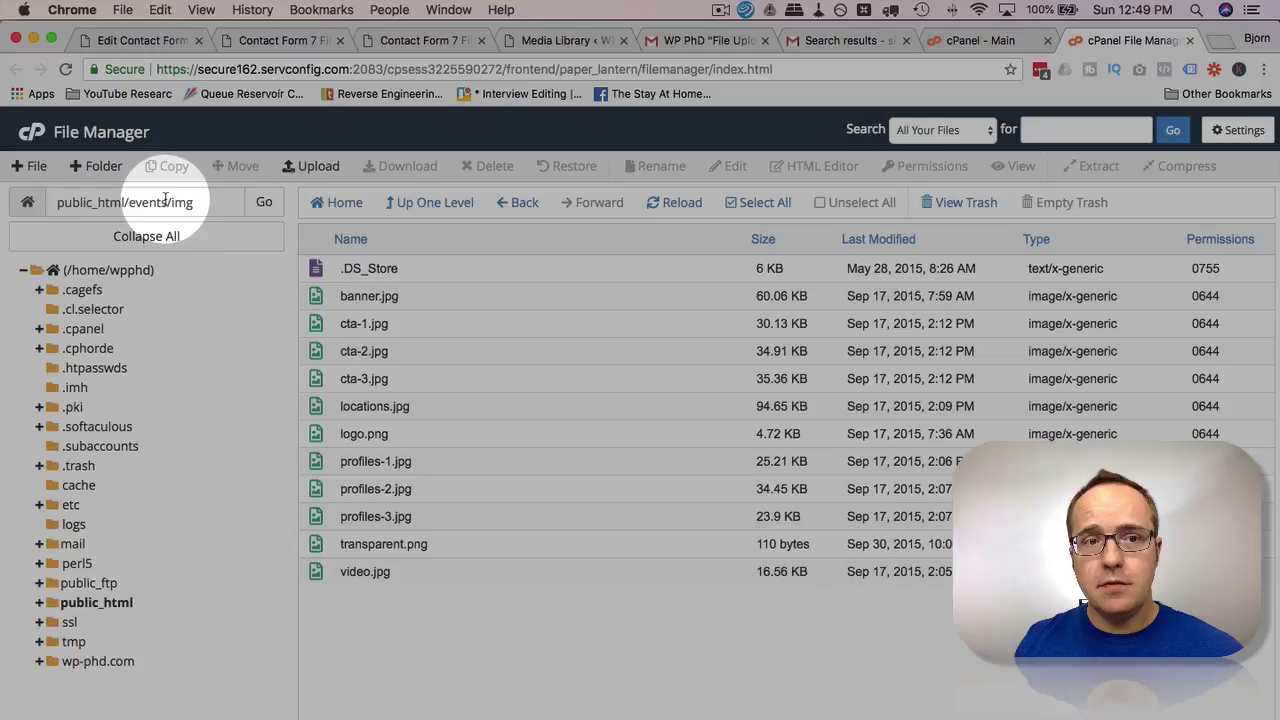
- Append events/img/banner.jpg to the third File Attachments line in the form editor
click(137, 42)
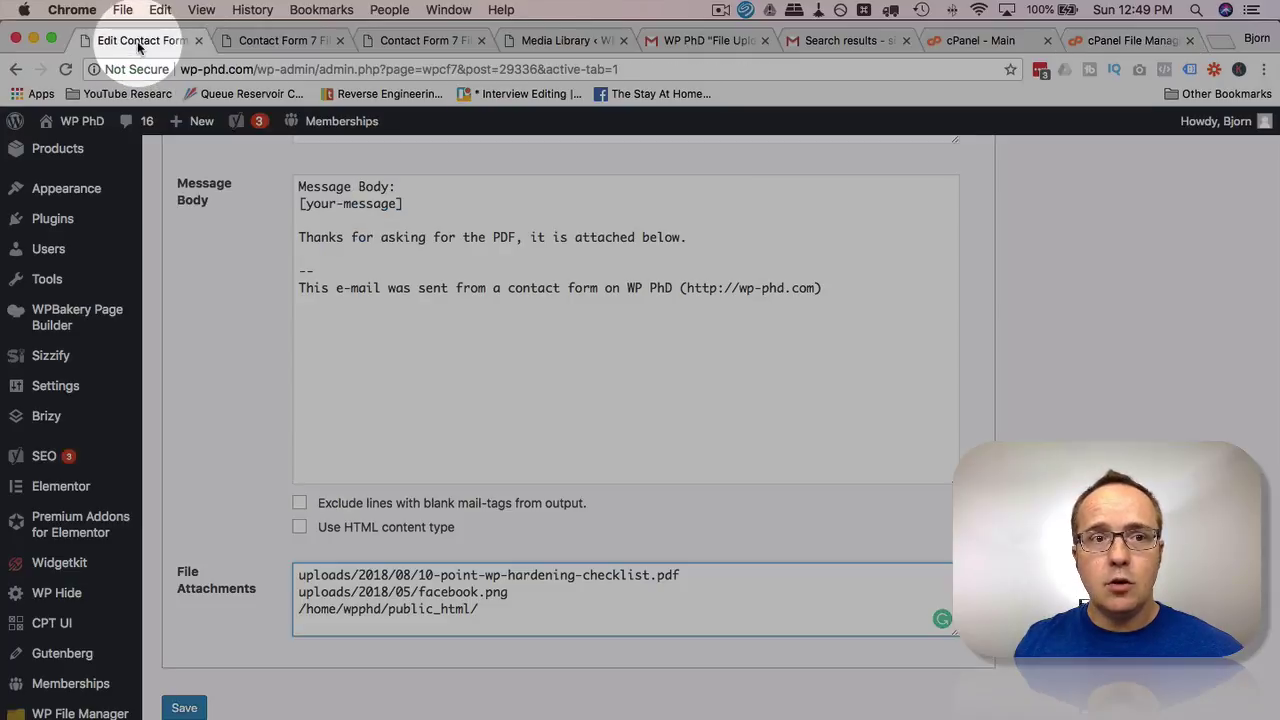
scroll(243, 490, down, 1)
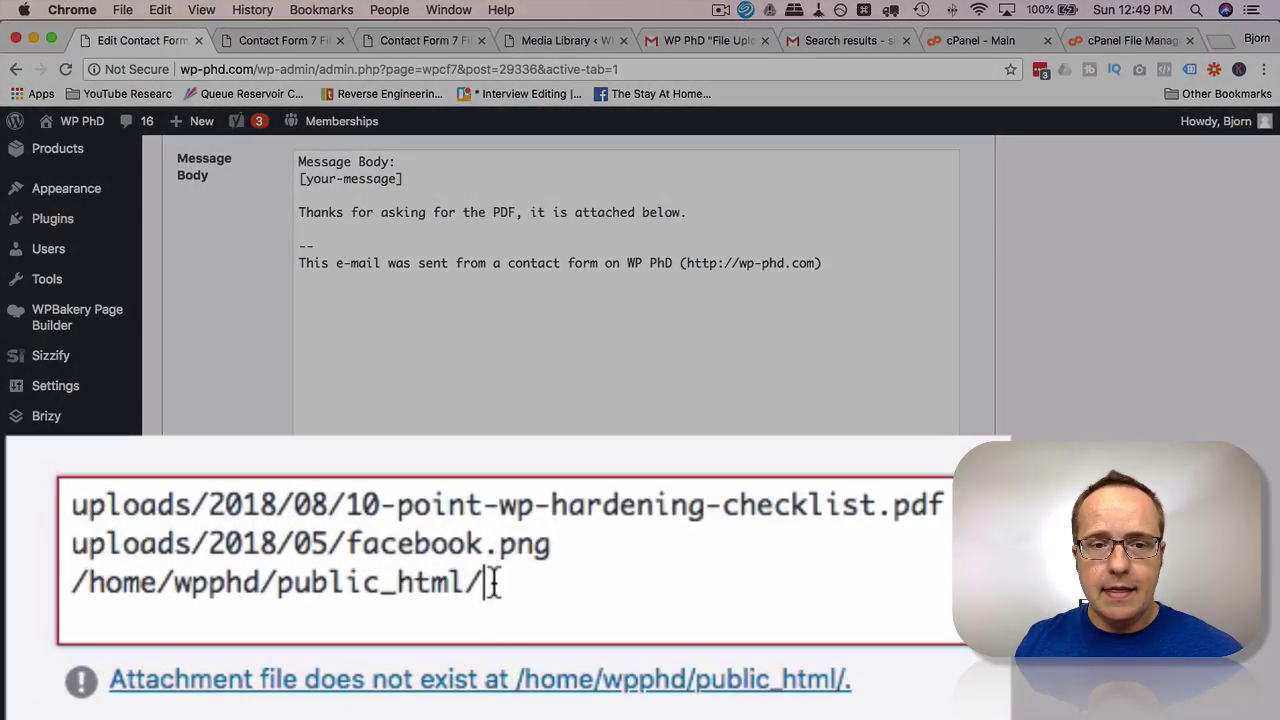
drag(494, 582, 43, 577)
click(497, 583)
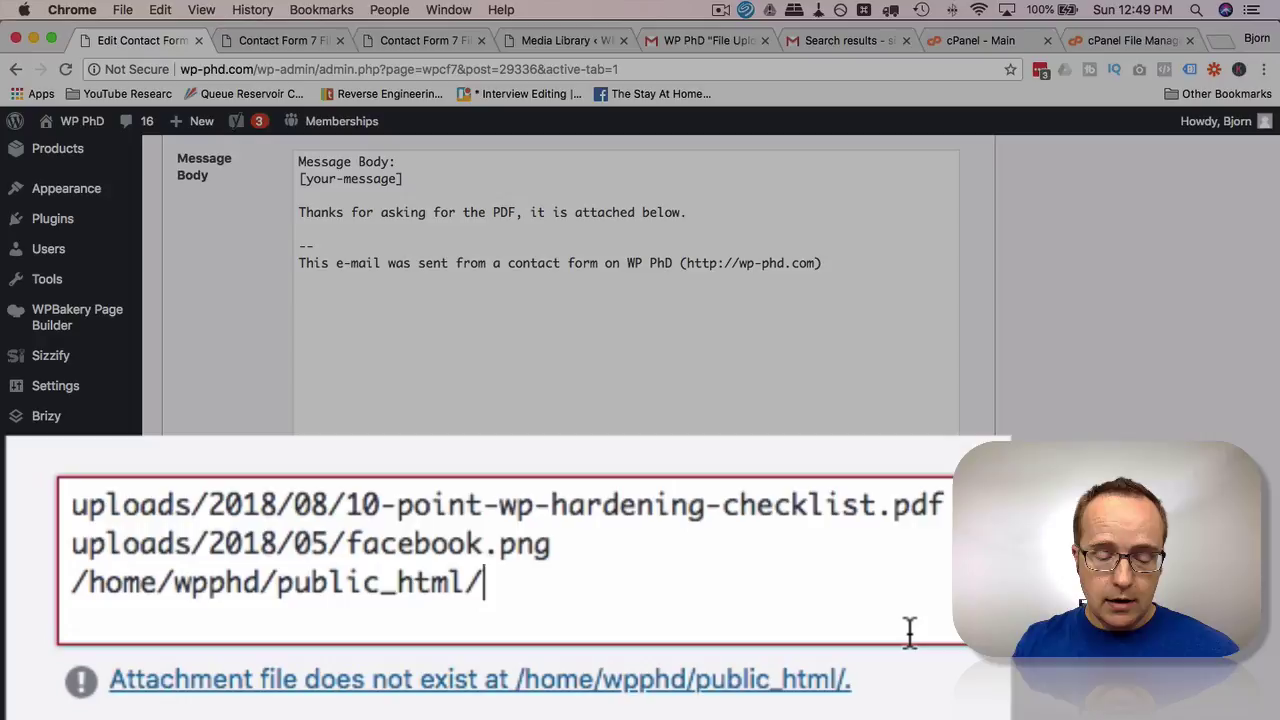
text(events)
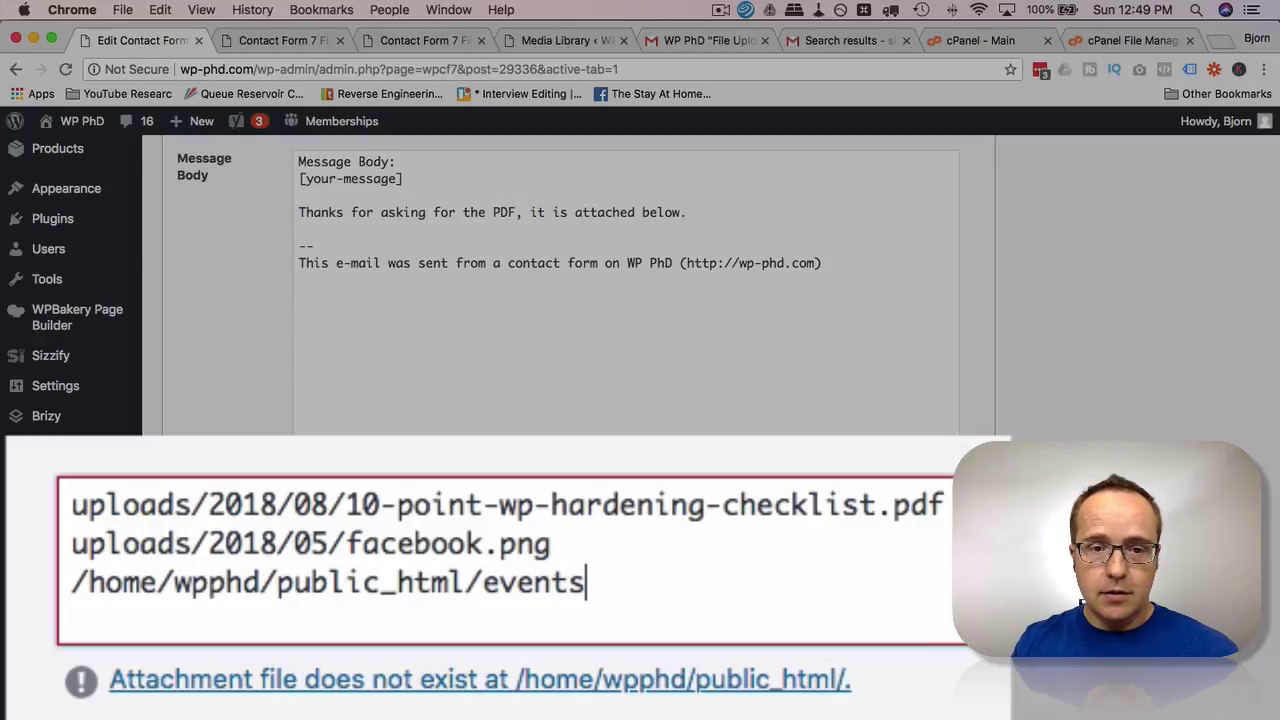
text(/img/banner.jpg)
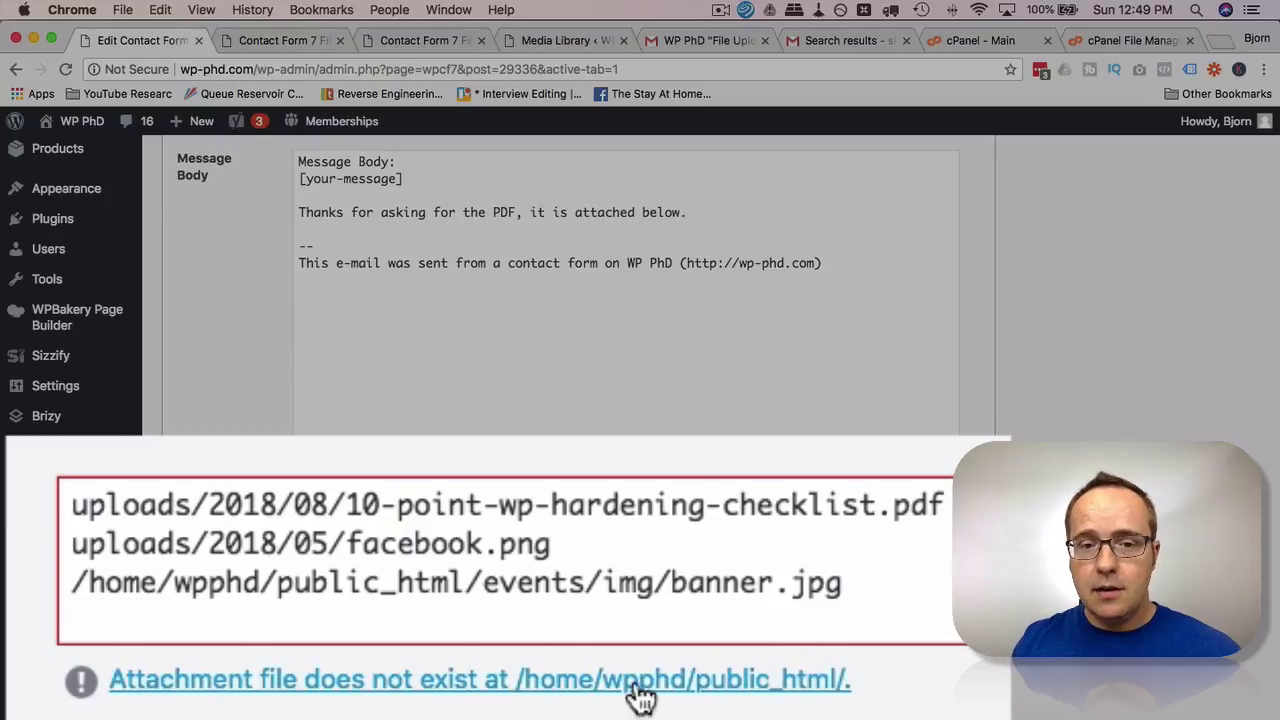
- Check the completed banner.jpg server path and save the contact form
scroll(586, 660, up, 1)
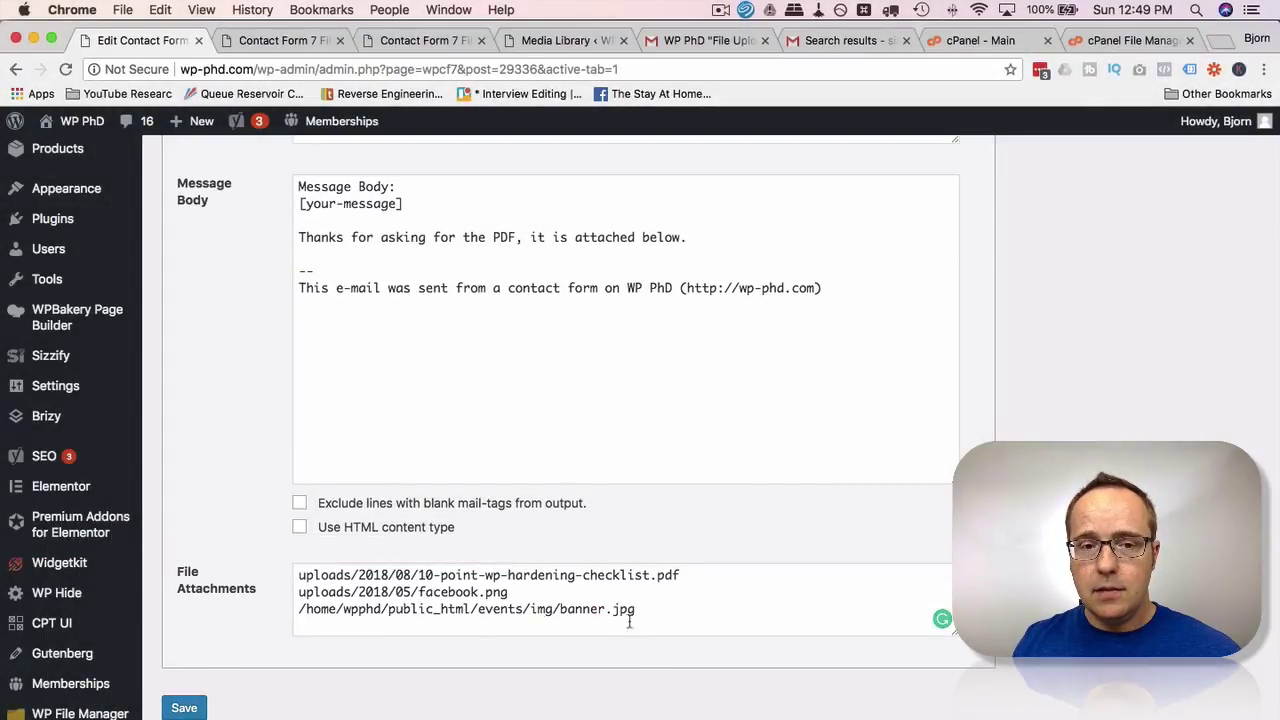
drag(676, 609, 287, 613)
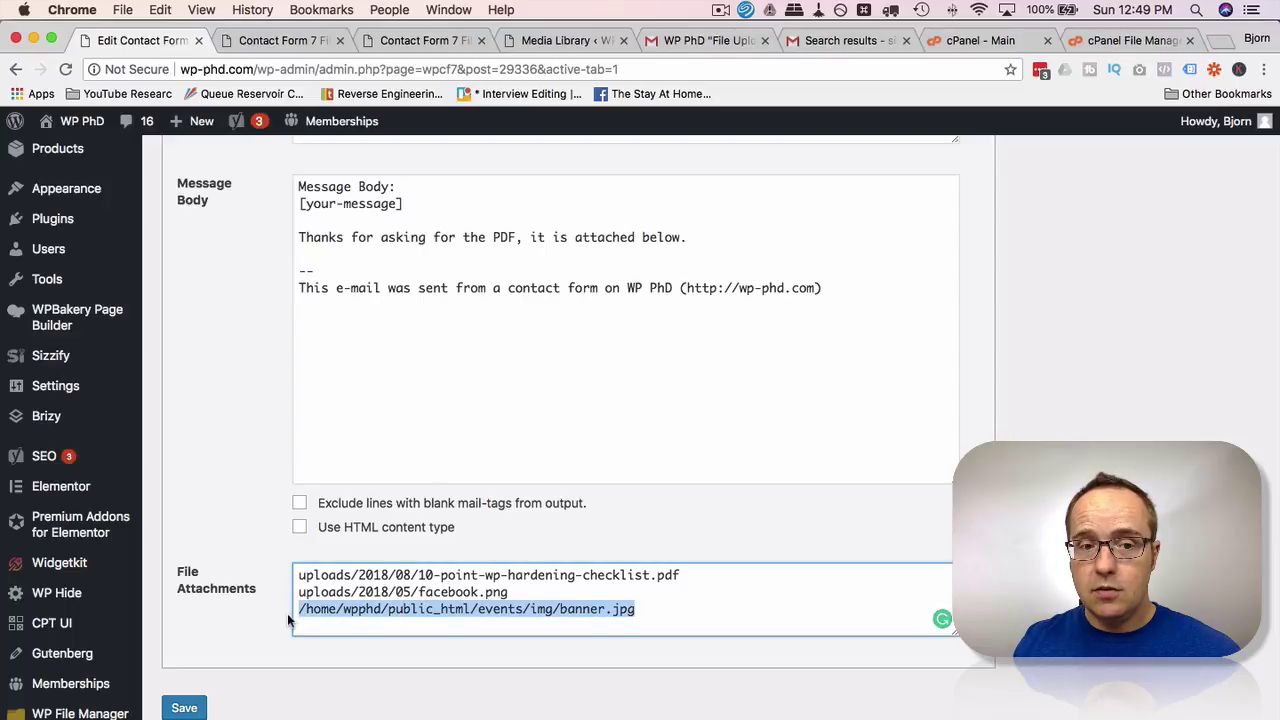
click(253, 620)
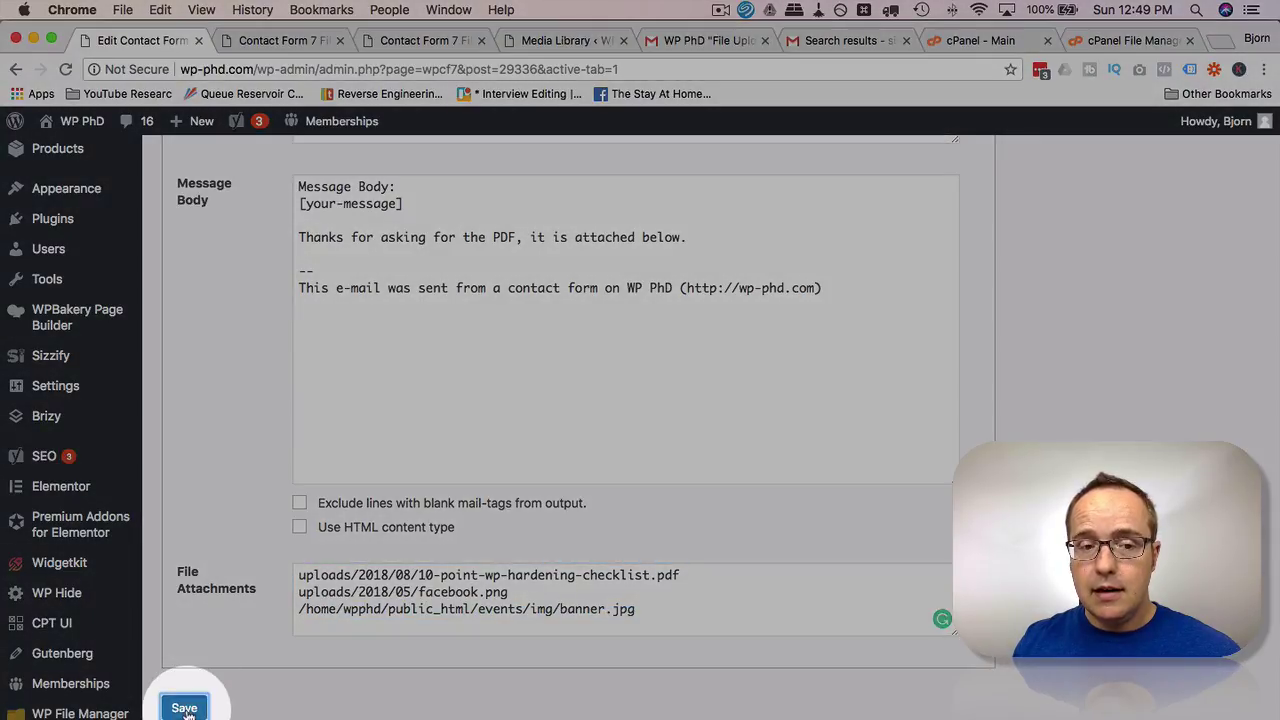
click(184, 708)
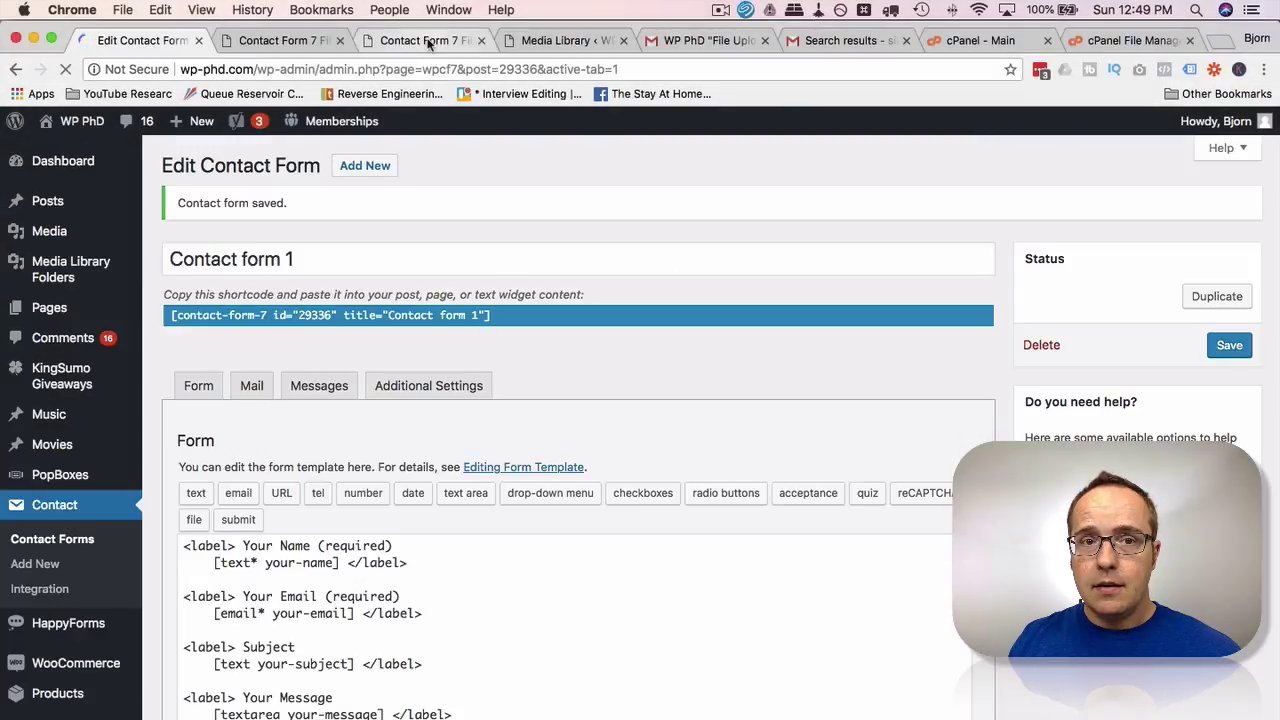
- Reload the WP PhD form page at its bare address, without the #wpcf7-f29336-o1 anchor
click(427, 40)
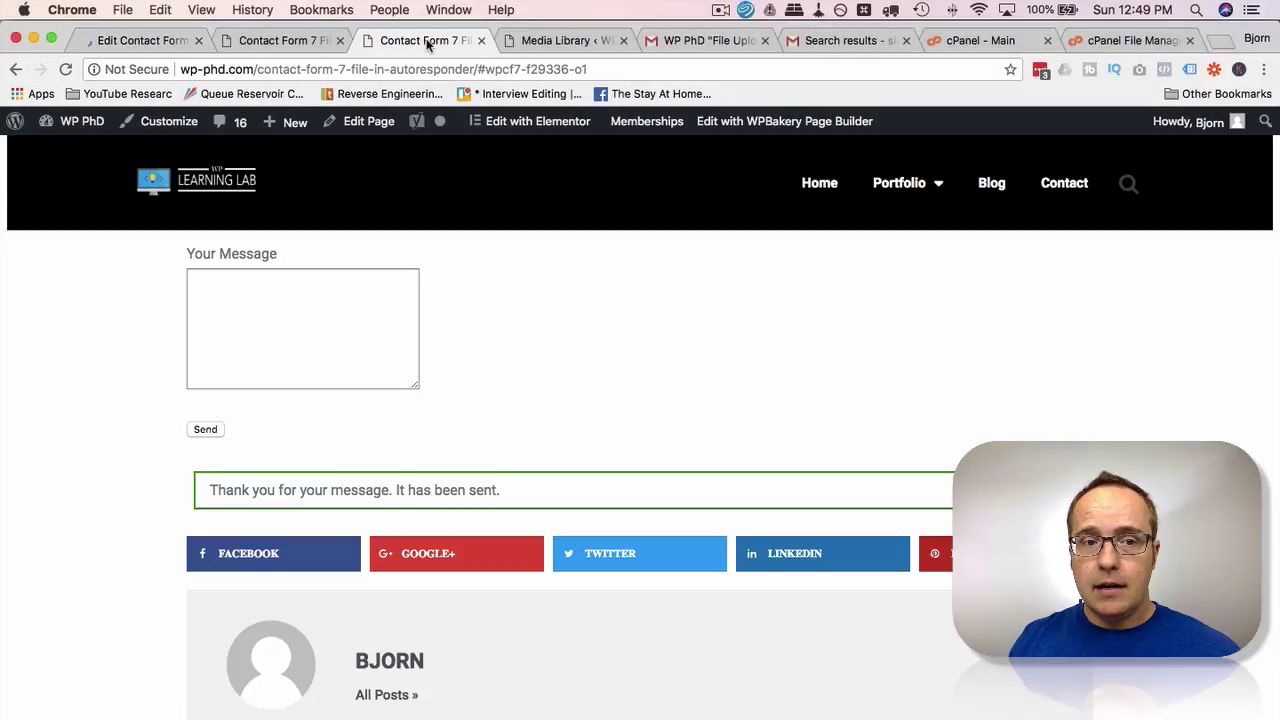
scroll(166, 271, up, 10)
key(super+r)
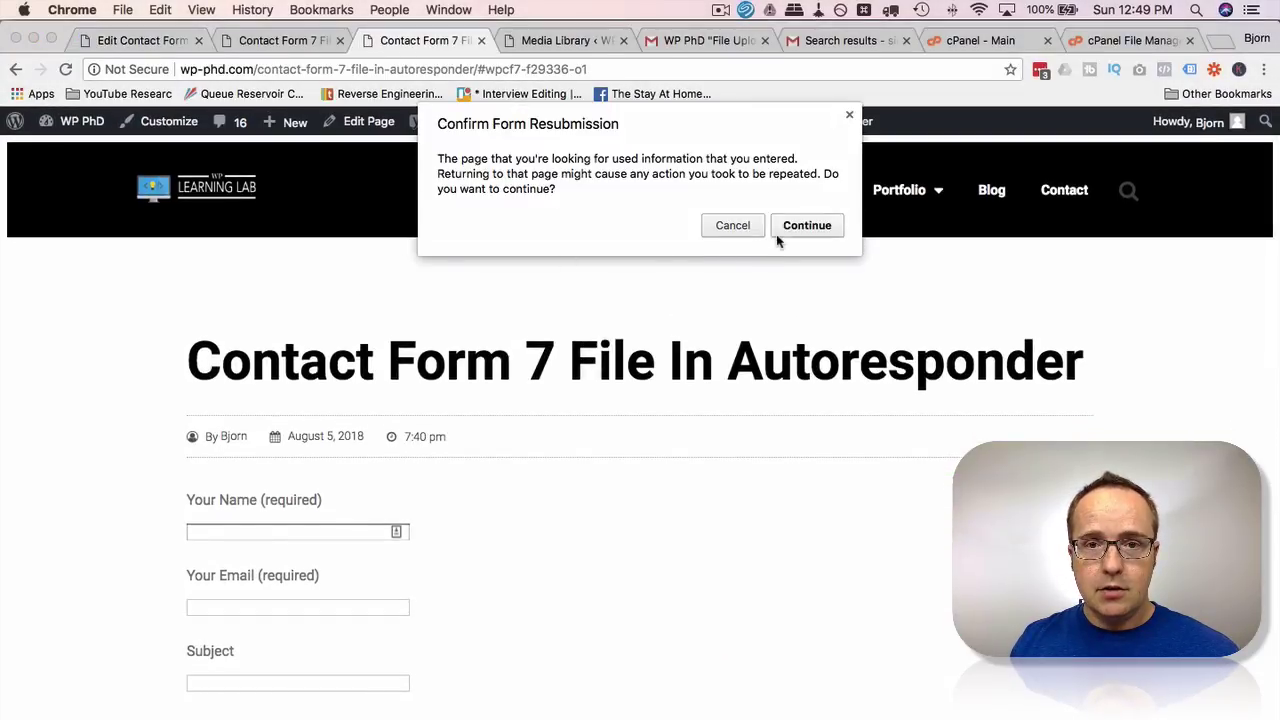
click(849, 115)
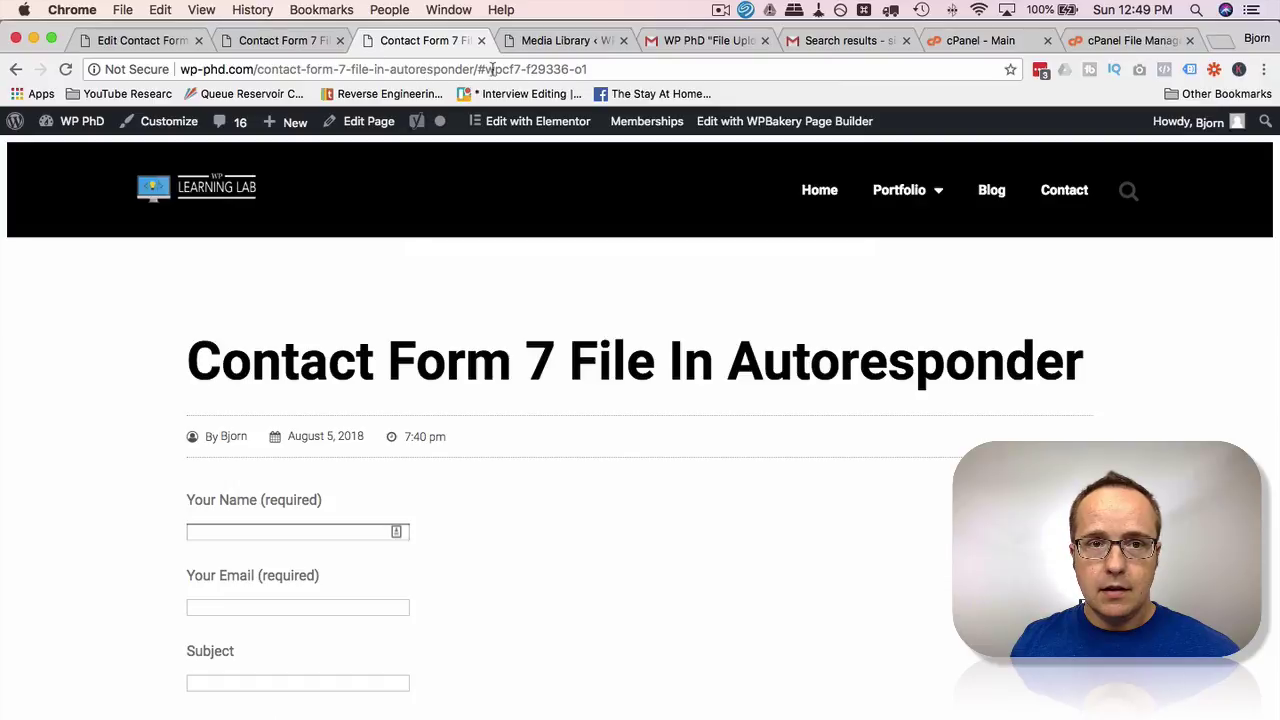
drag(479, 69, 590, 70)
key(BackSpace)
key(Return)
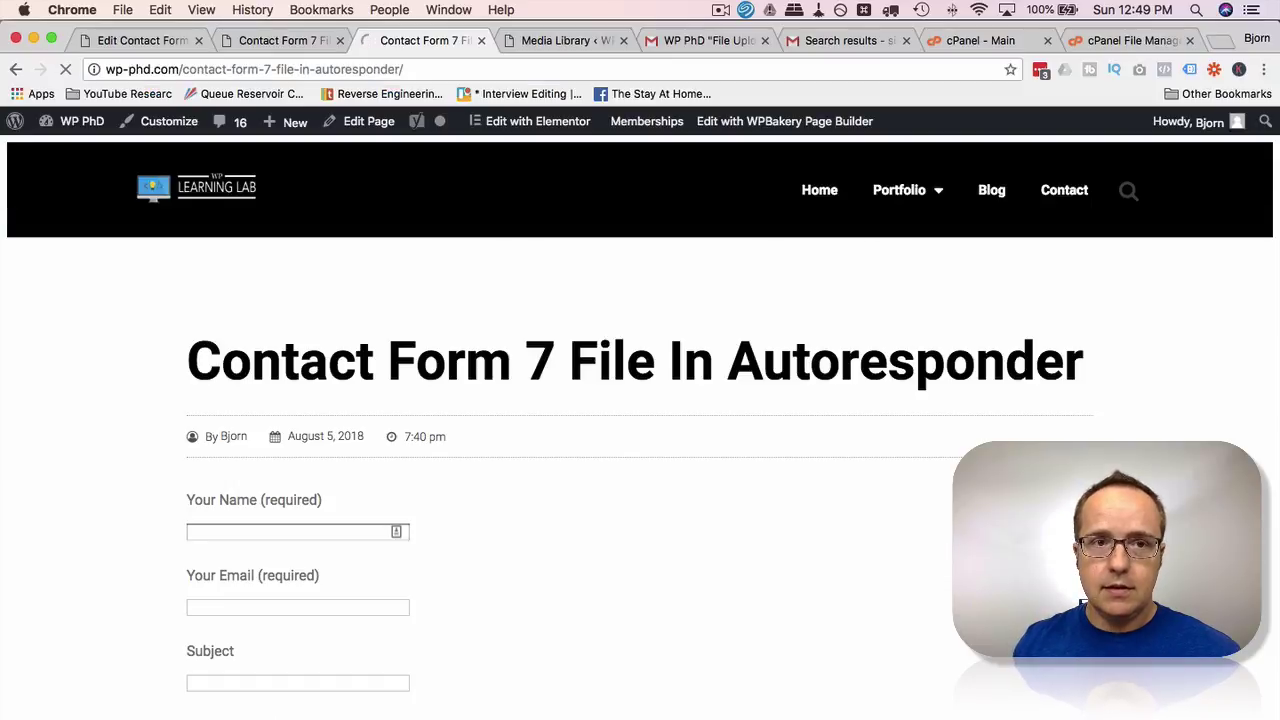
- Fill in the sender's name, e-mail and subject from saved autofill suggestions
scroll(77, 394, down, 3)
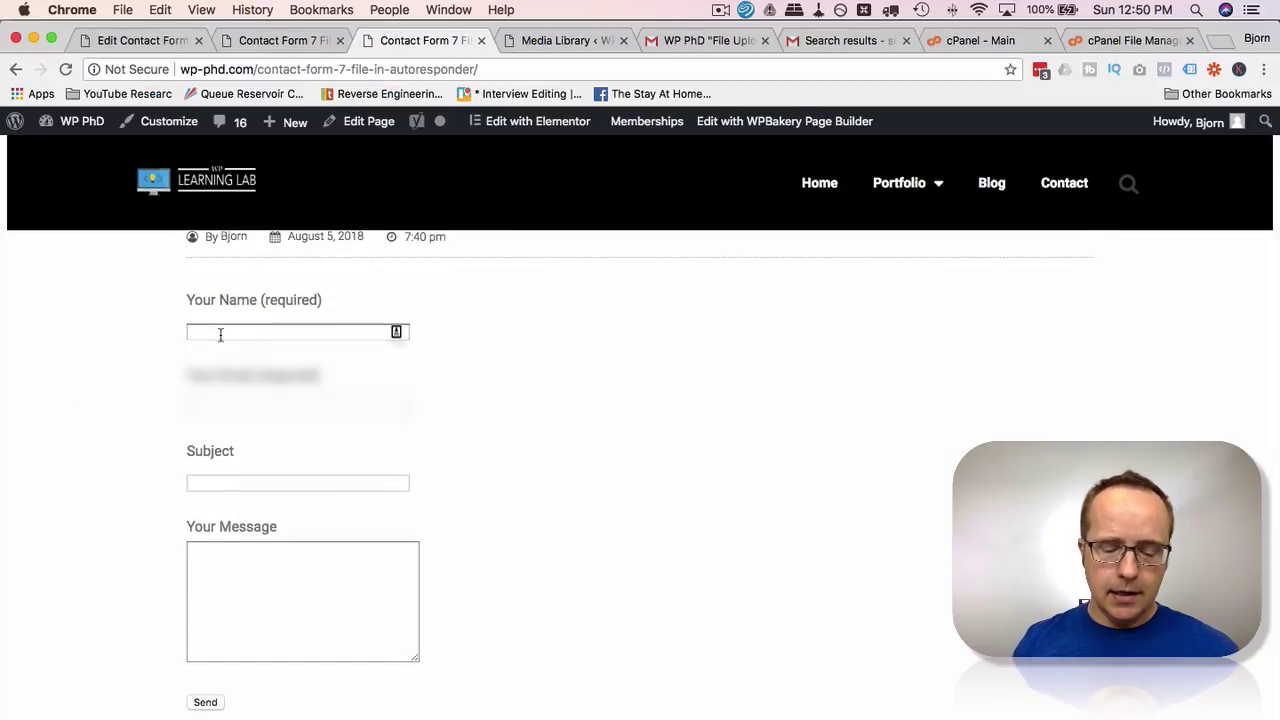
click(220, 334)
text(Bjorn)
scroll(211, 343, down, 1)
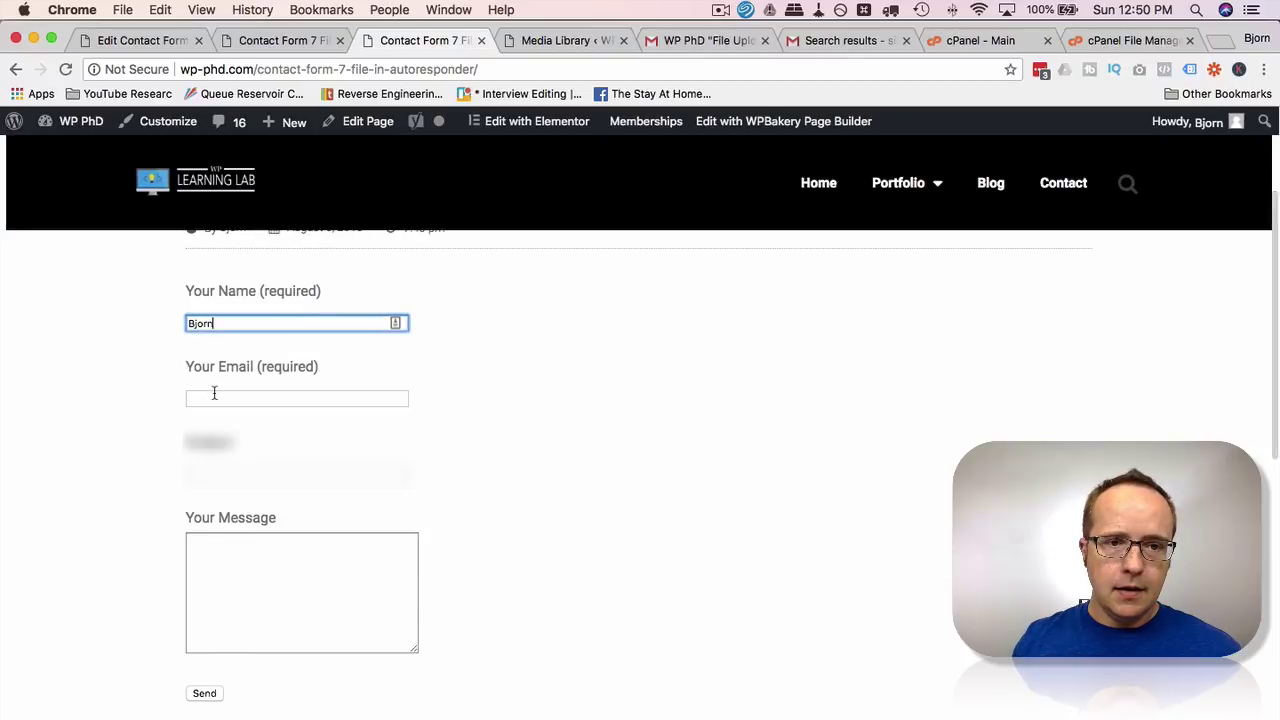
click(214, 394)
text(s)
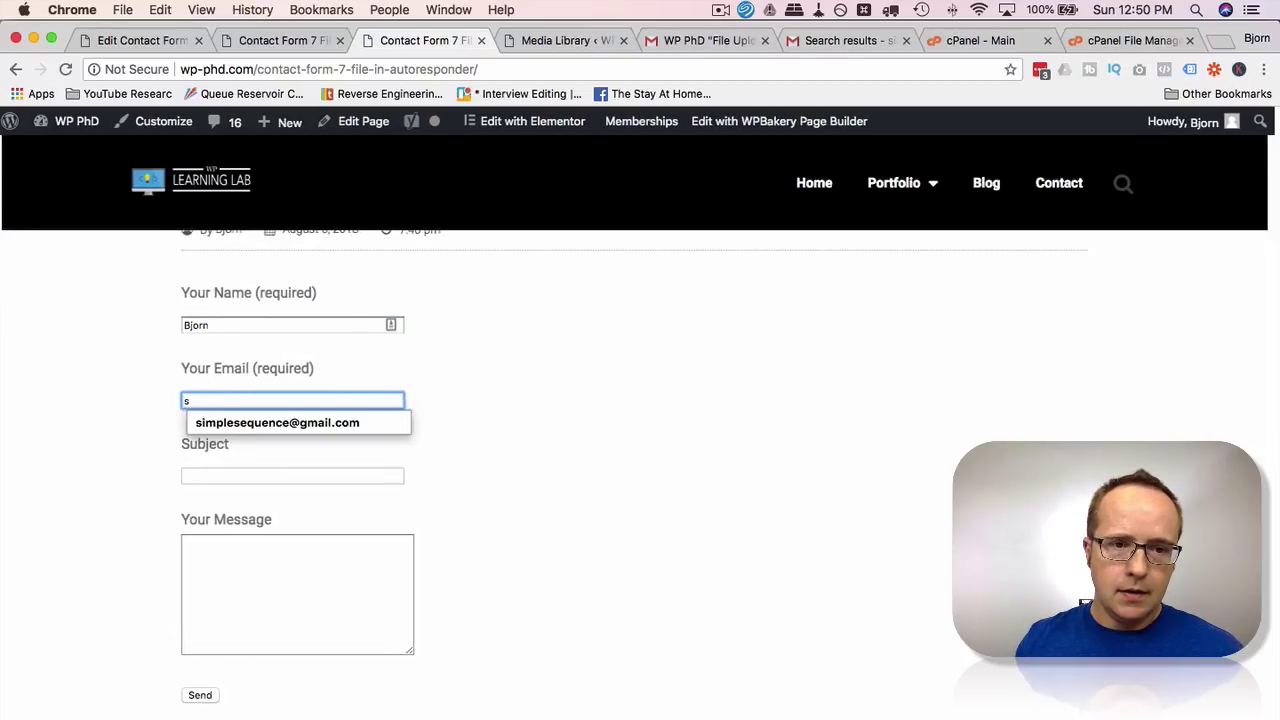
click(216, 426)
click(218, 473)
click(220, 496)
- Replace the autofilled subject 'File Upload Testing' with 'File send testing' and send the form
click(236, 548)
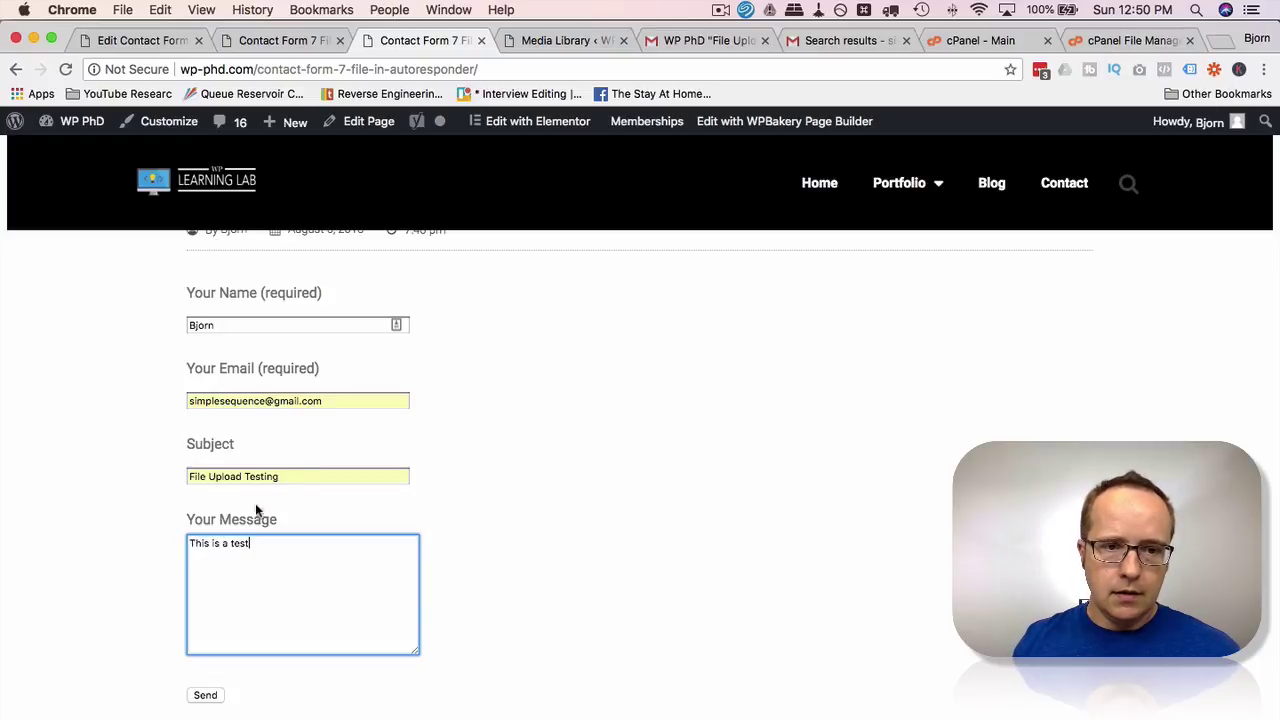
drag(289, 476, 124, 476)
key(BackSpace)
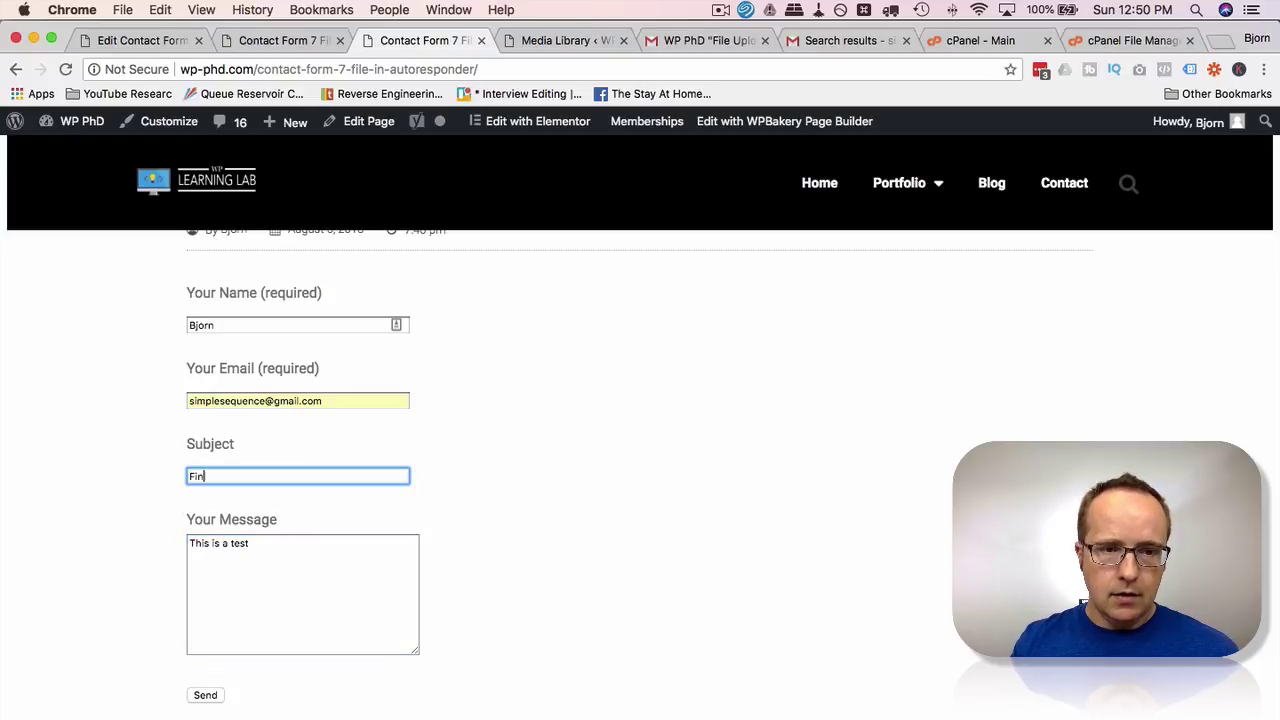
text(File send testing)
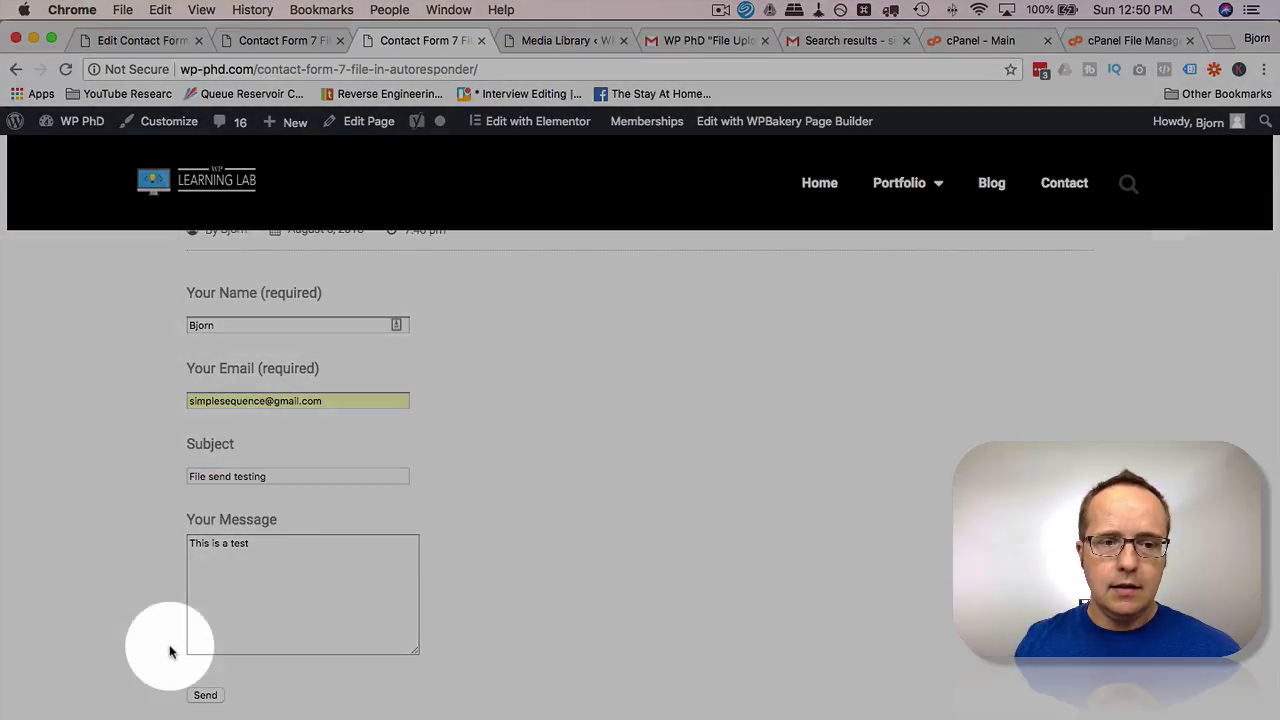
scroll(185, 650, down, 1)
click(204, 663)
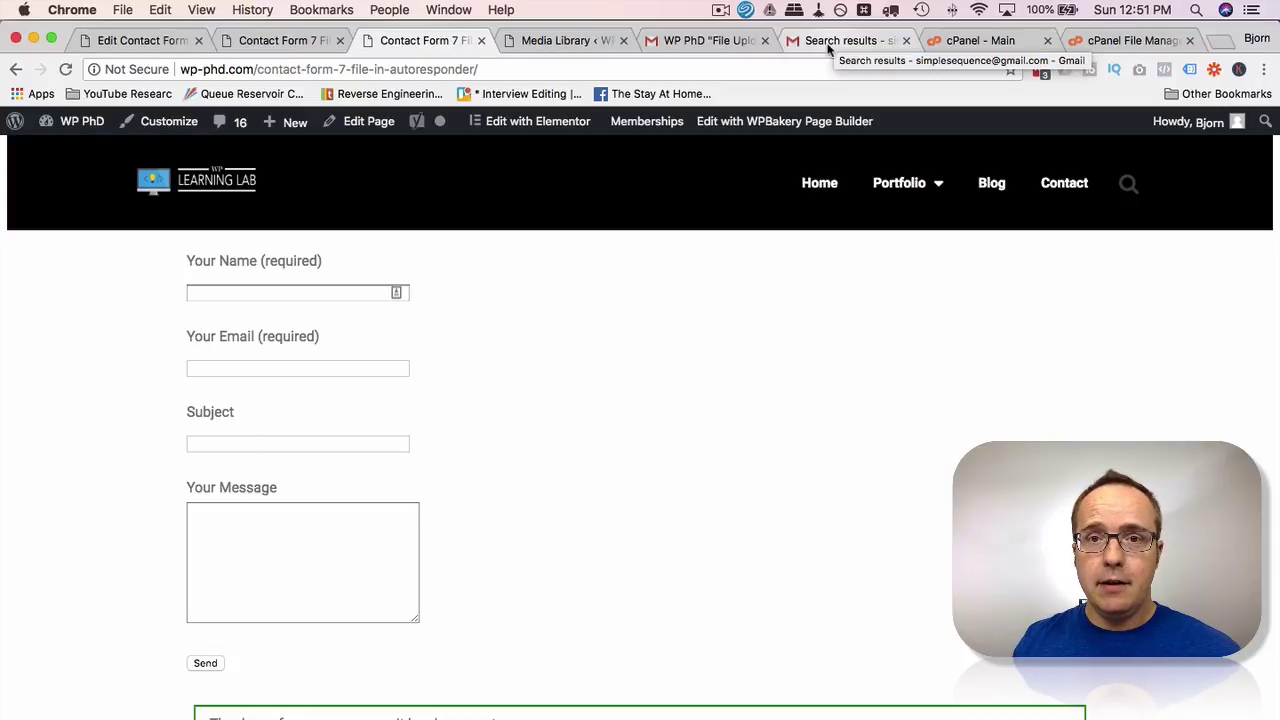
- Check the 'File send testing' email's three Gmail attachments, including banner.jpg, then return to the form editor
click(828, 42)
scroll(682, 283, down, 1)
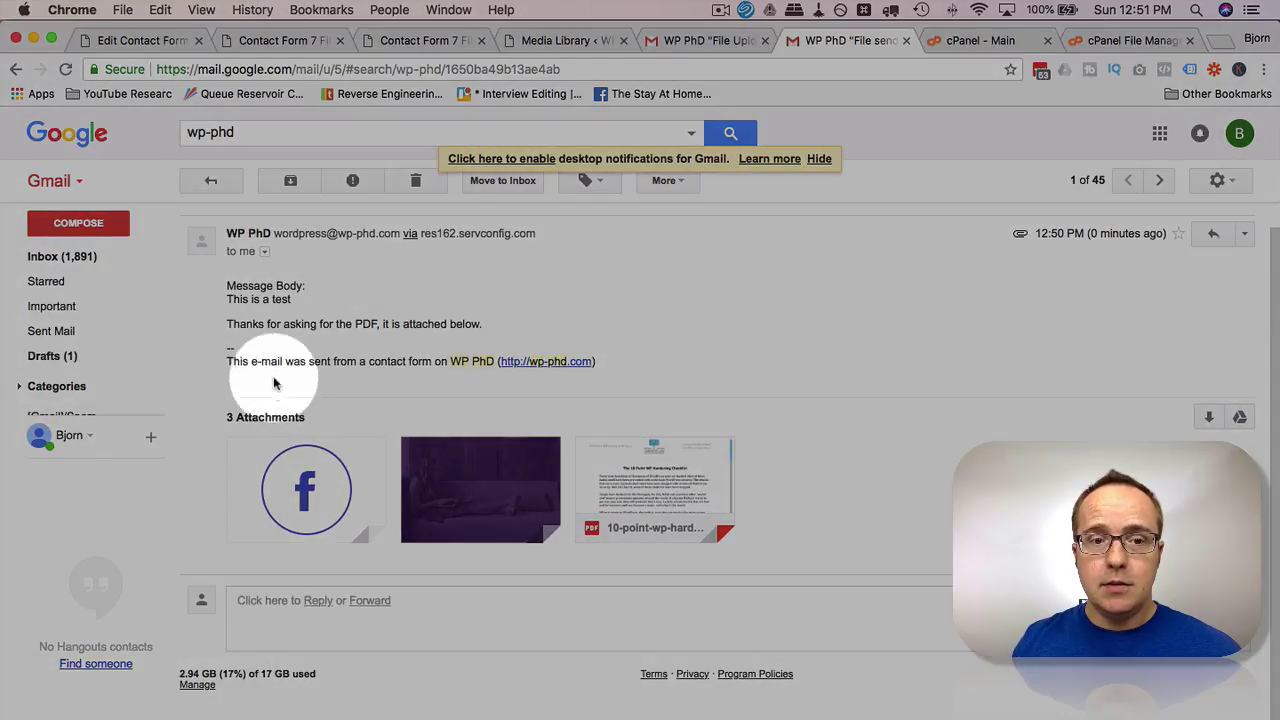
mouse_move(707, 476)
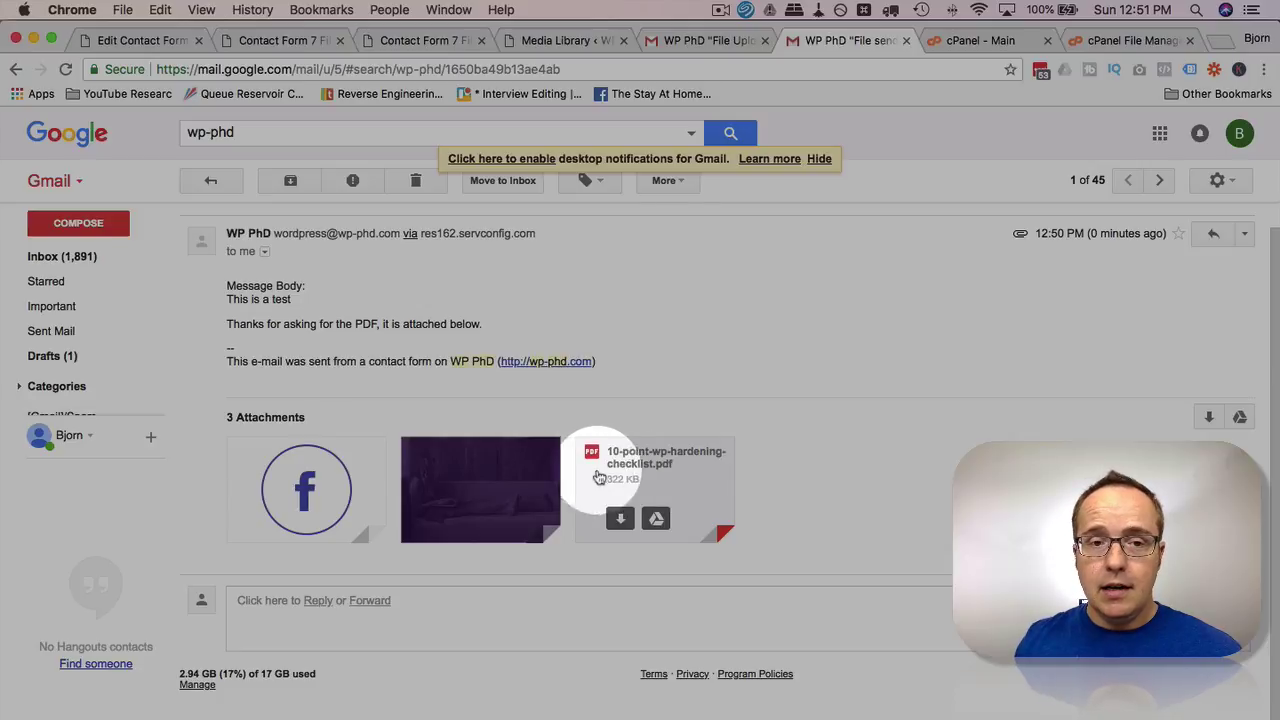
mouse_move(460, 468)
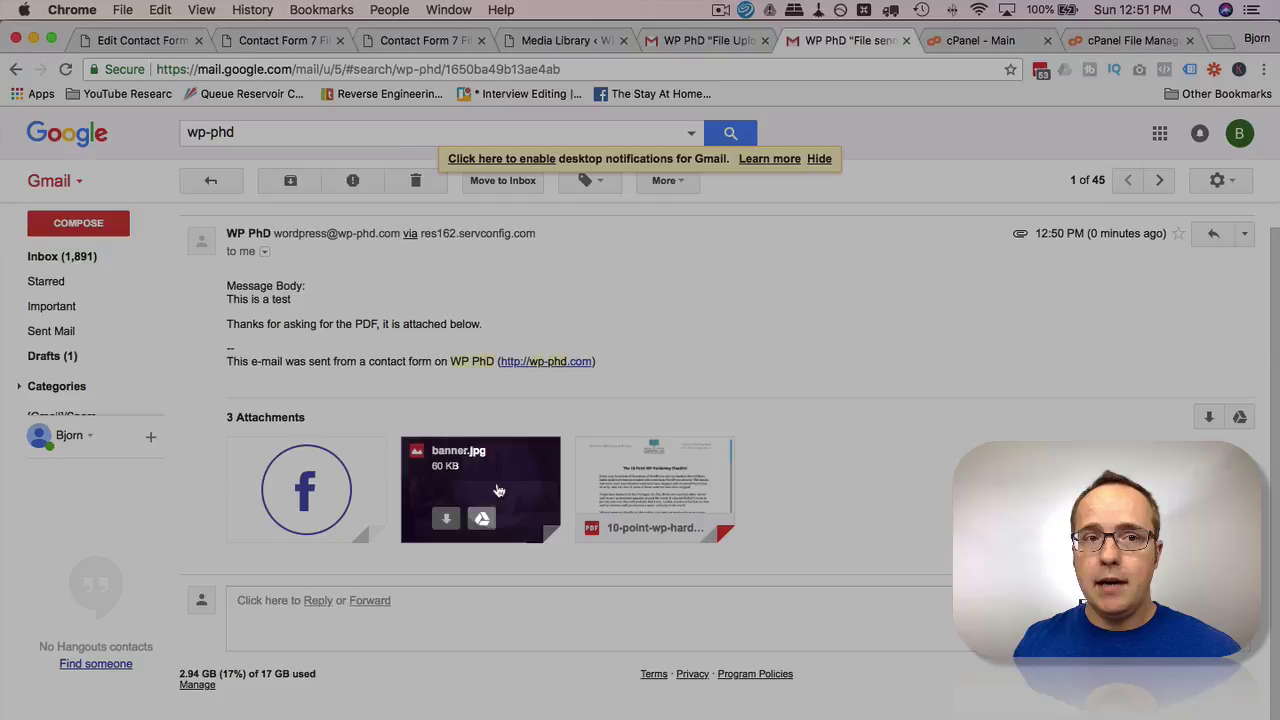
click(140, 40)
scroll(285, 480, down, 10)
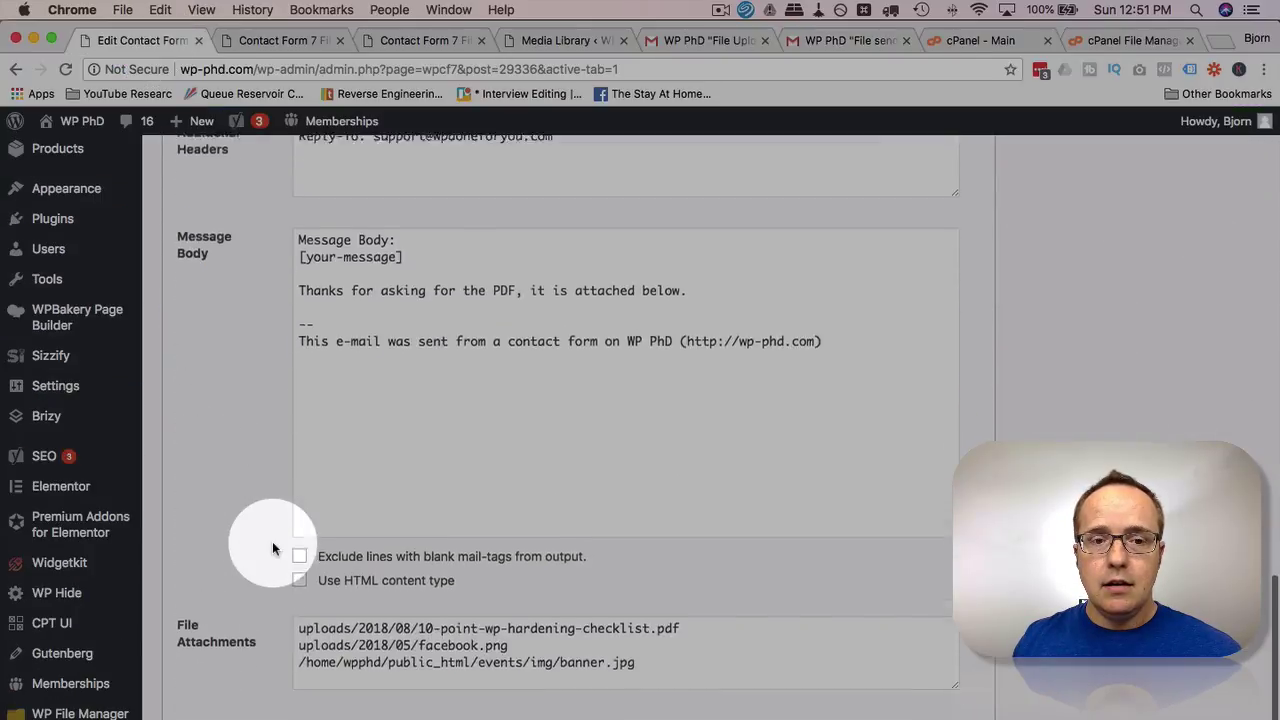
scroll(272, 541, down, 1)
drag(455, 609, 293, 611)
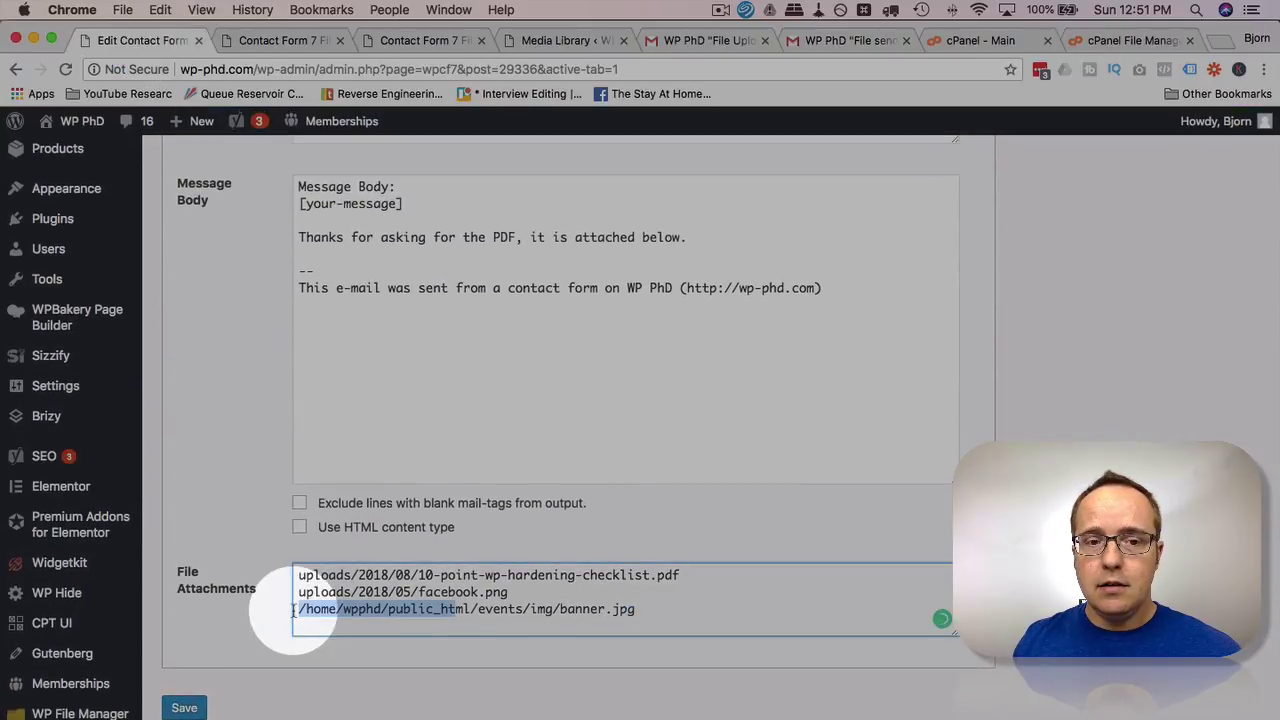
shift+click(624, 614)
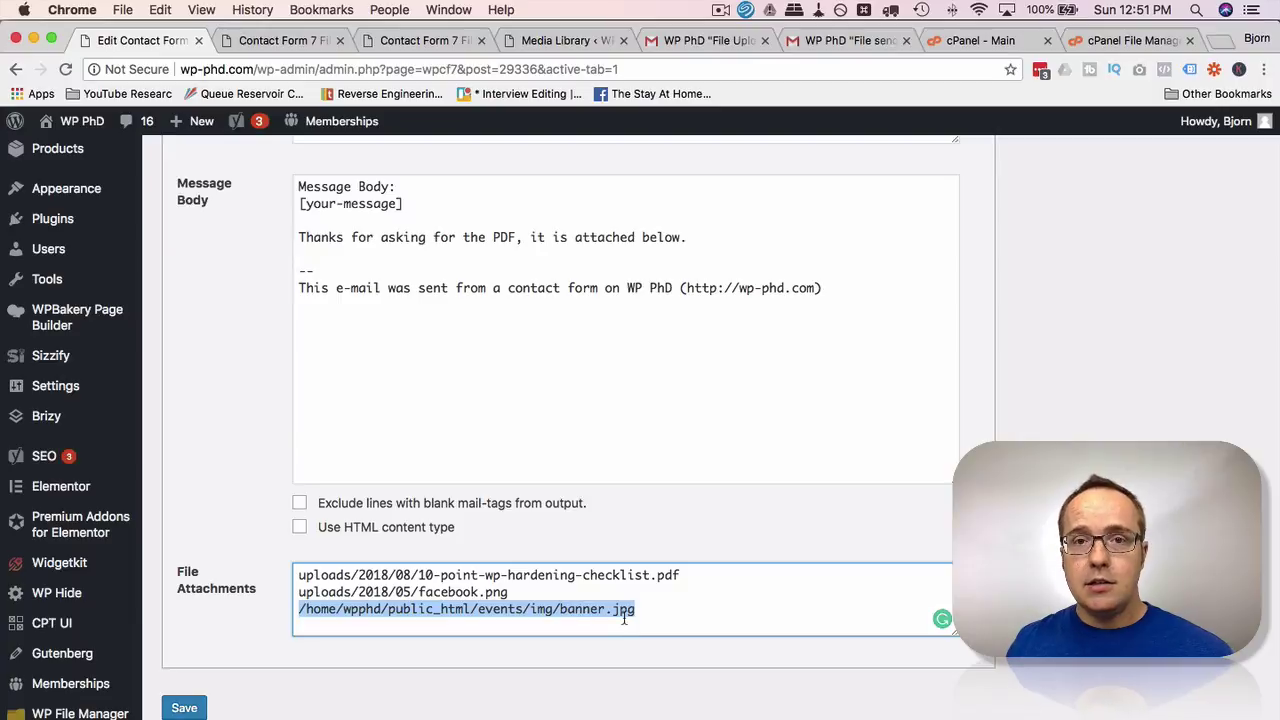